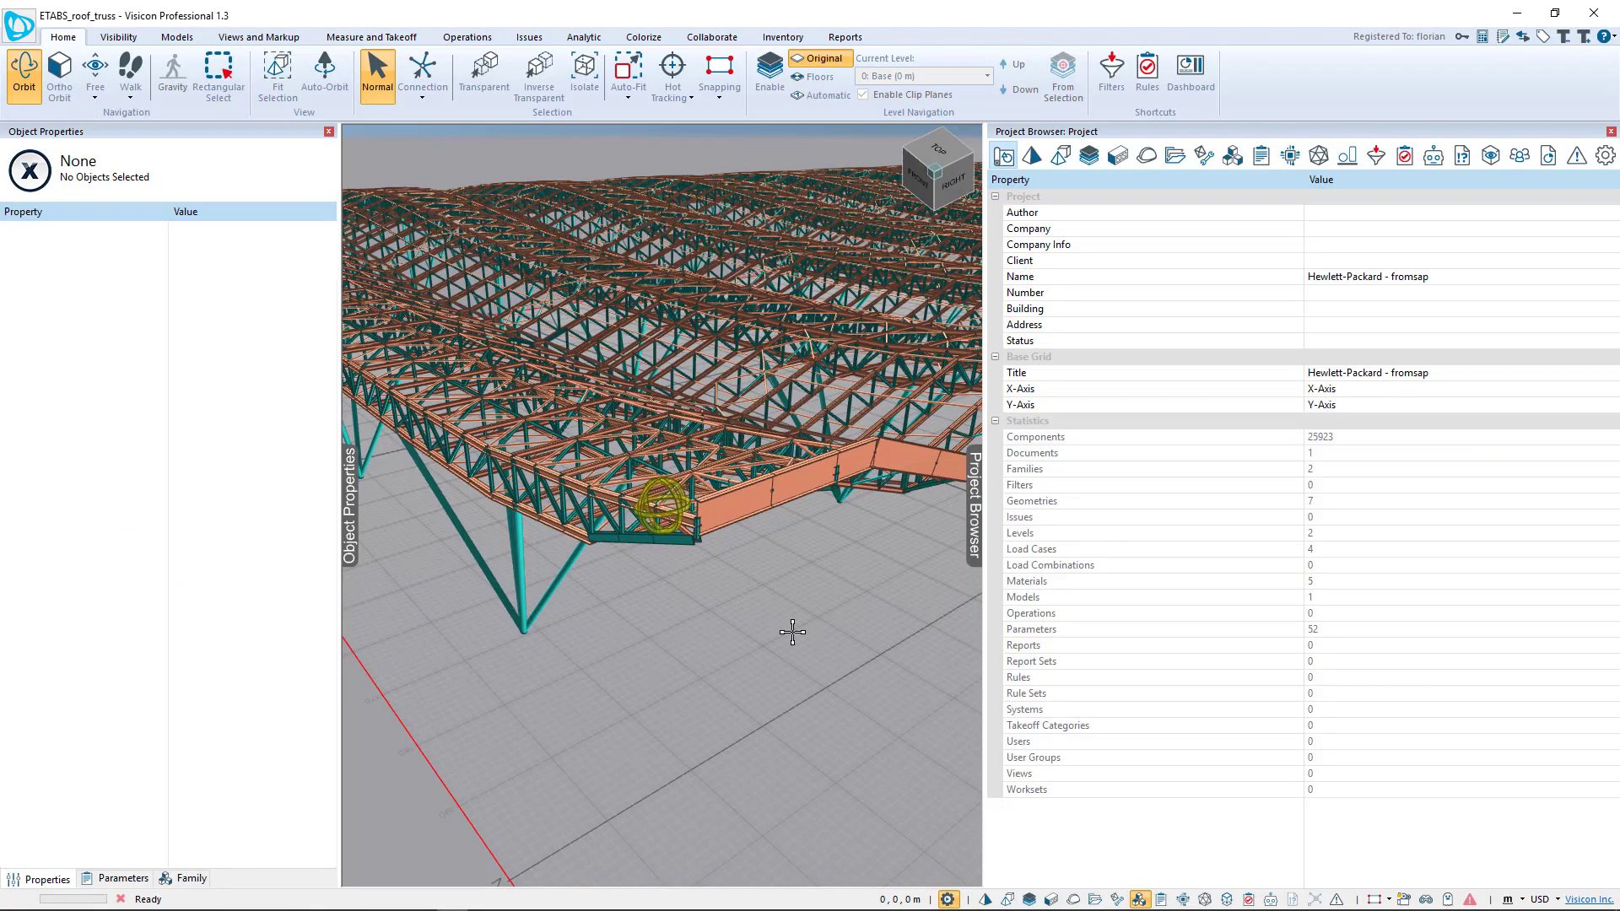
- Orbit the roof truss and zoom toward its edge corner above the supporting columns
{"action": "left_click_drag", "start_coordinate": [792, 632], "coordinate": [787, 609]}
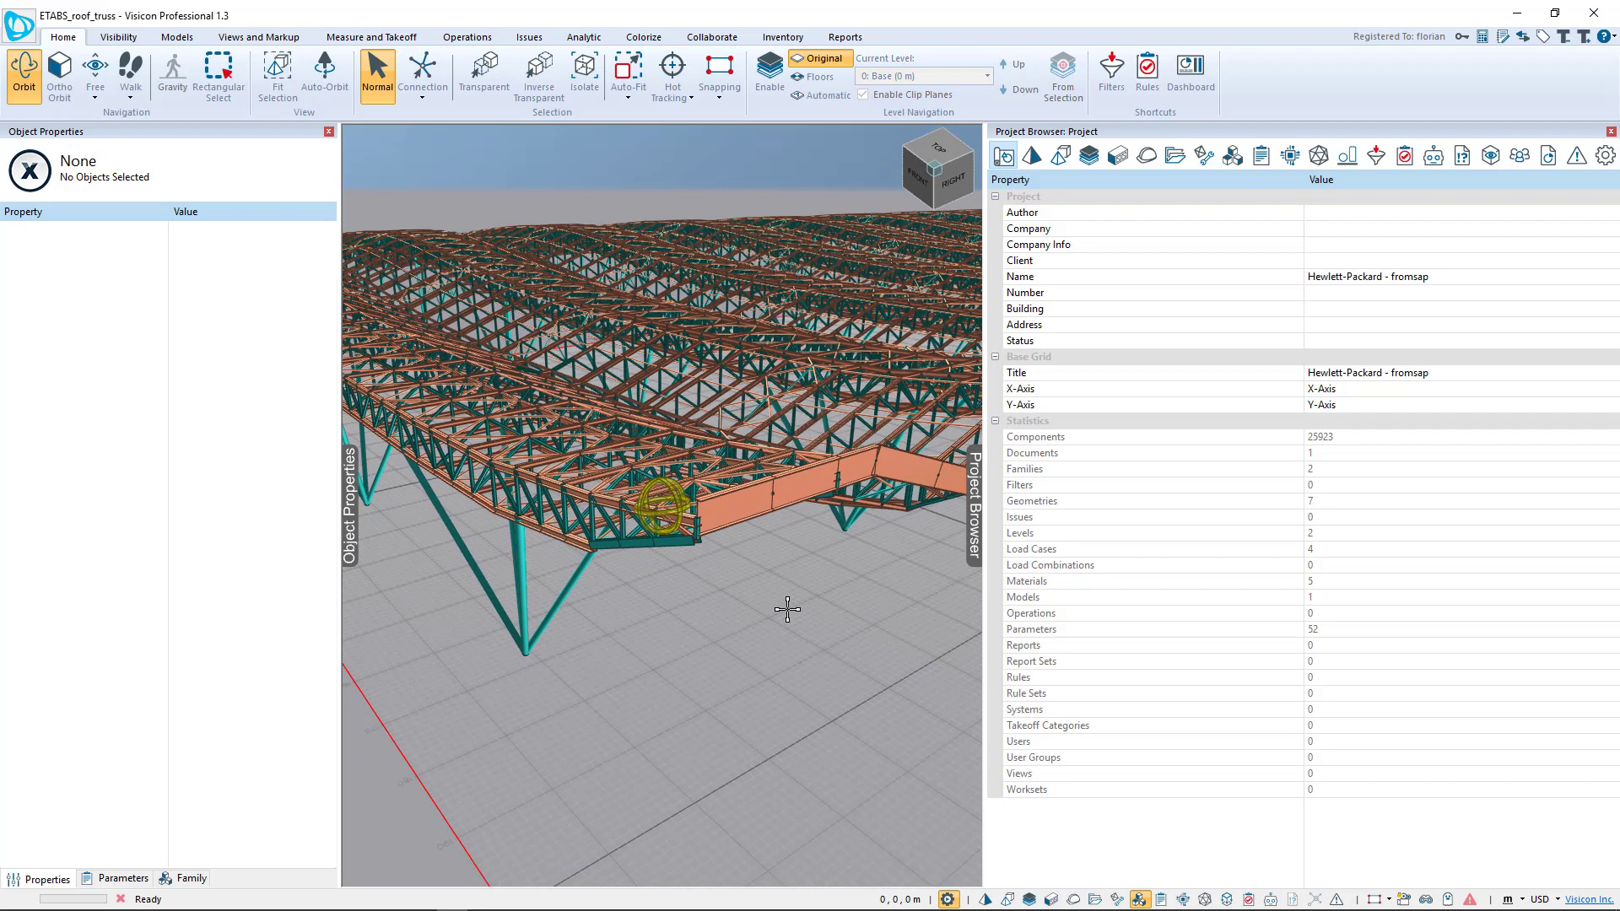
{"action": "left_click_drag", "start_coordinate": [712, 578], "coordinate": [723, 364]}
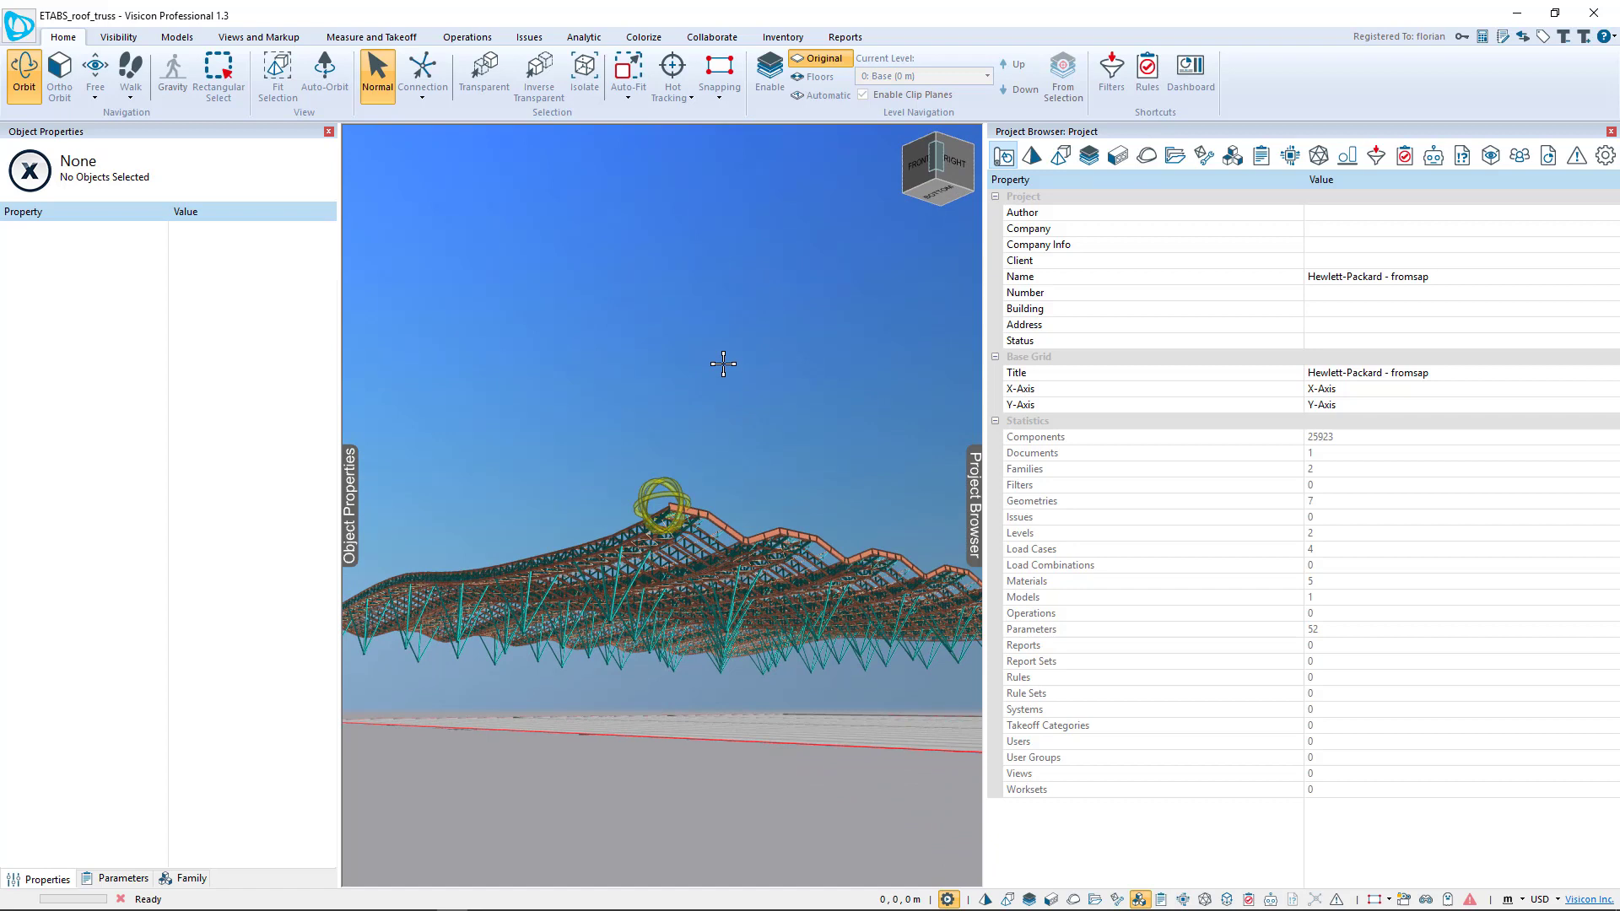
{"action": "left_click_drag", "start_coordinate": [722, 363], "coordinate": [669, 538]}
{"action": "scroll", "coordinate": [670, 538], "scroll_direction": "up", "scroll_amount": 10}
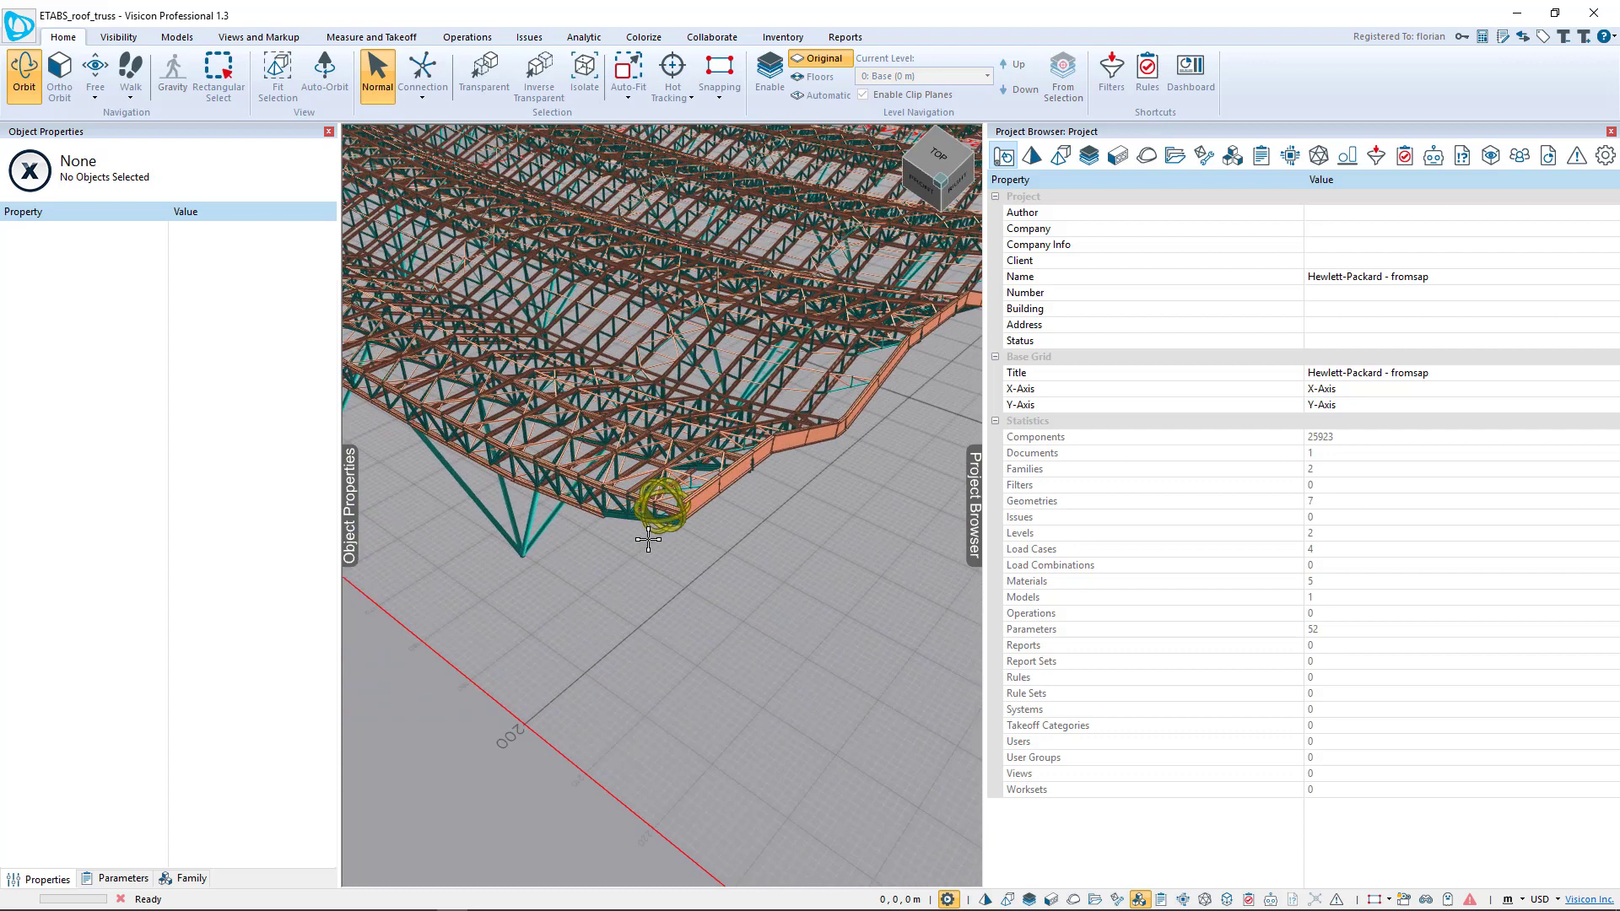
- Select beam B84 and review its Name and Length properties in Object Properties
{"action": "left_click", "coordinate": [695, 529]}
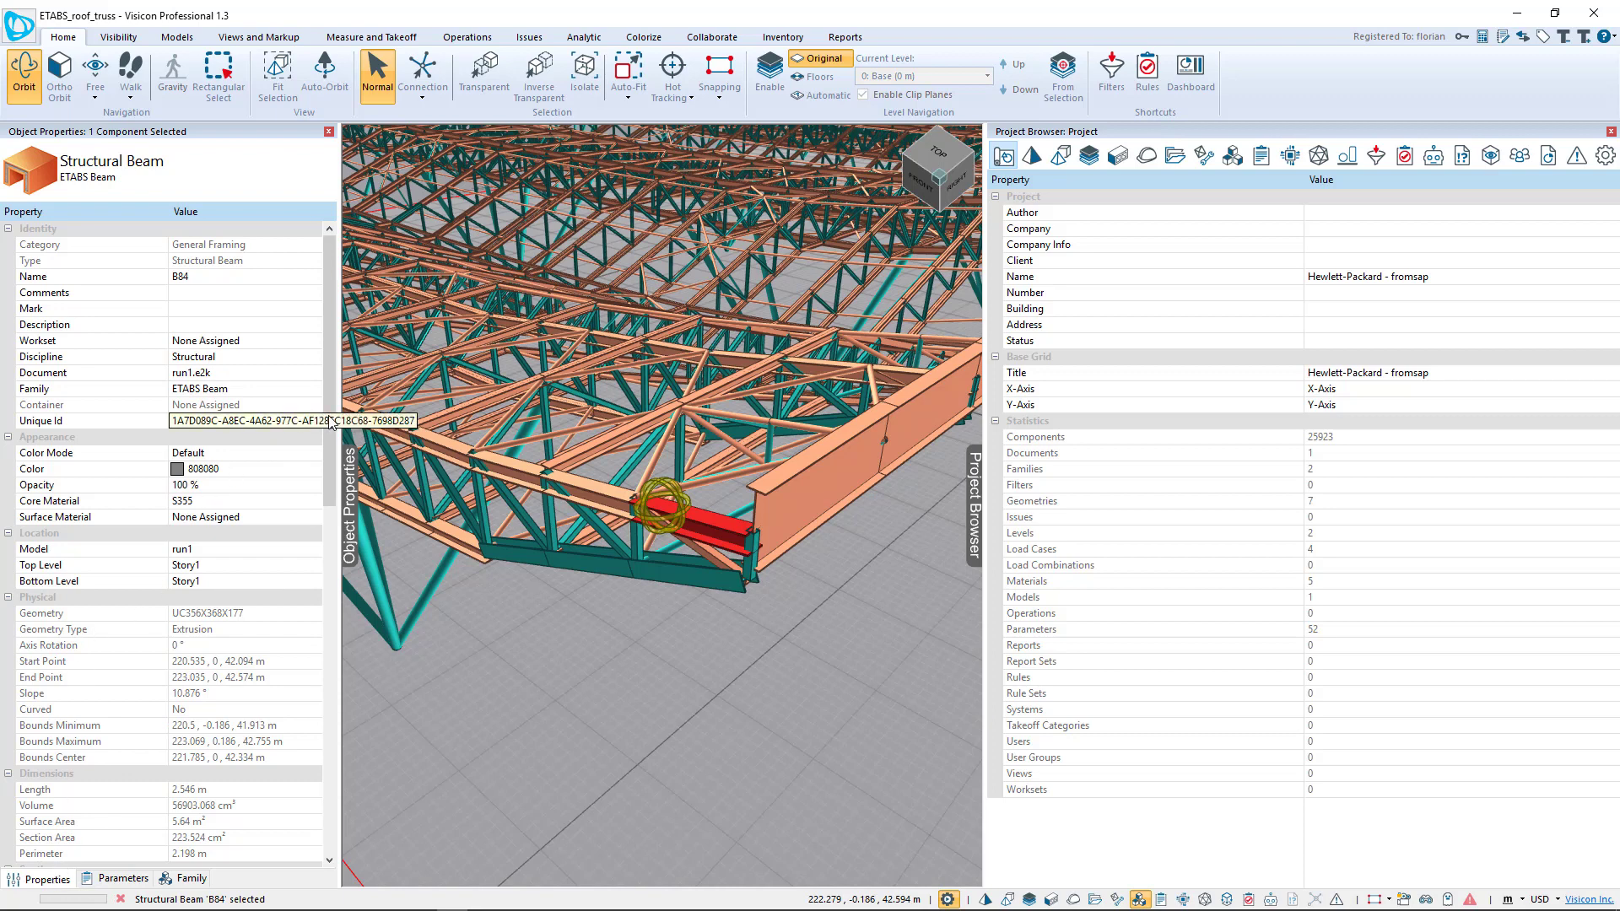
{"action": "scroll", "coordinate": [330, 405], "scroll_direction": "down", "scroll_amount": 1}
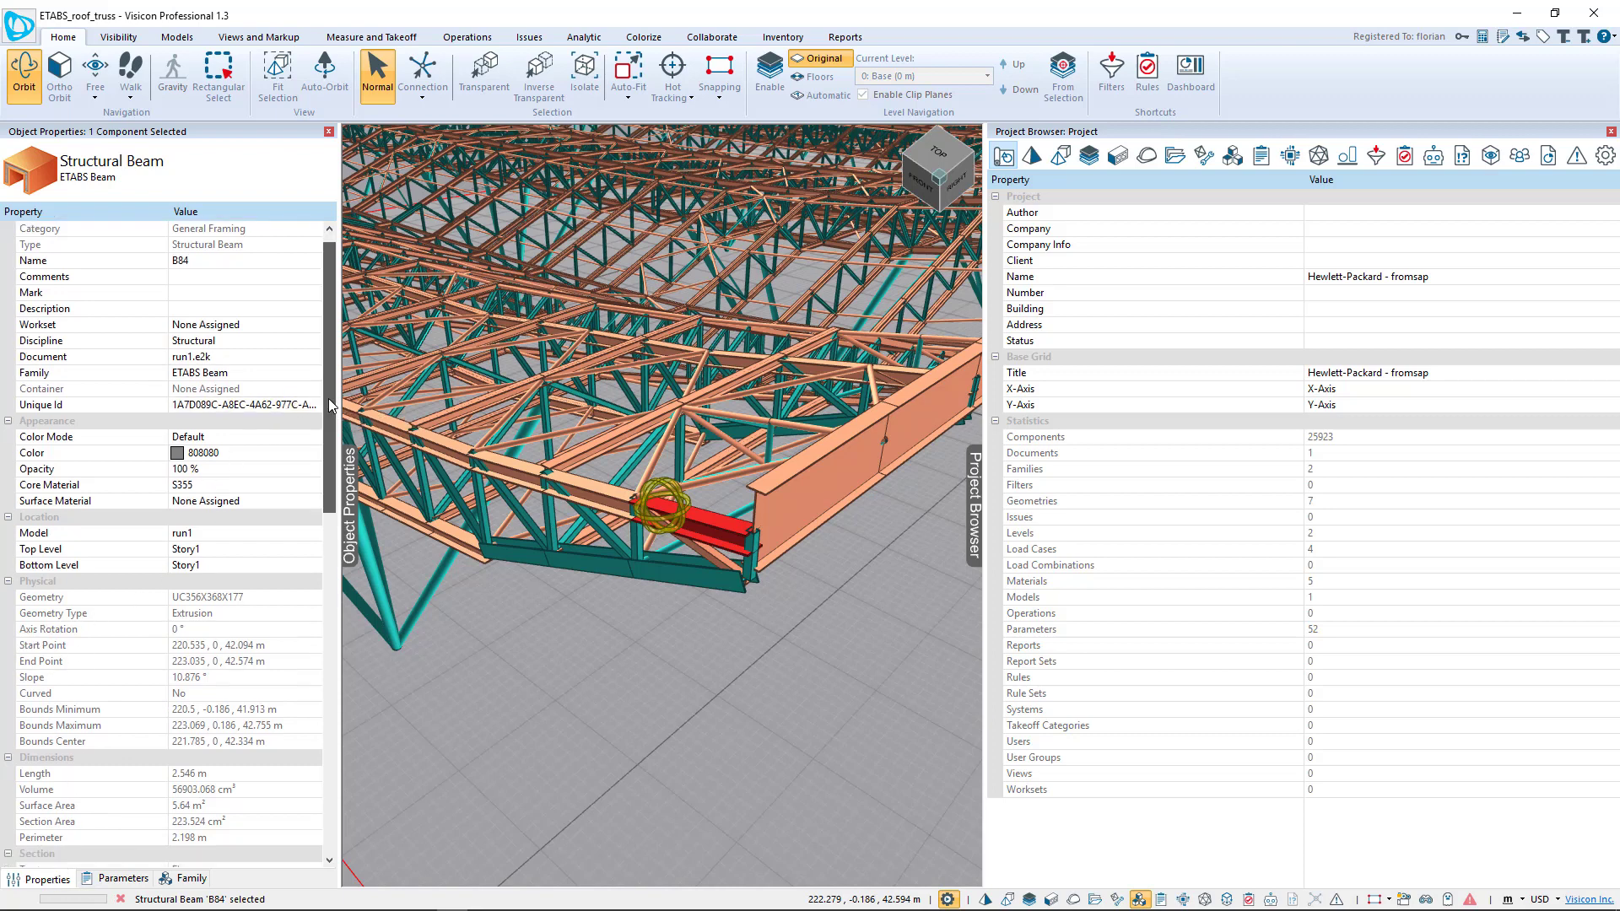
{"action": "left_click", "coordinate": [145, 264]}
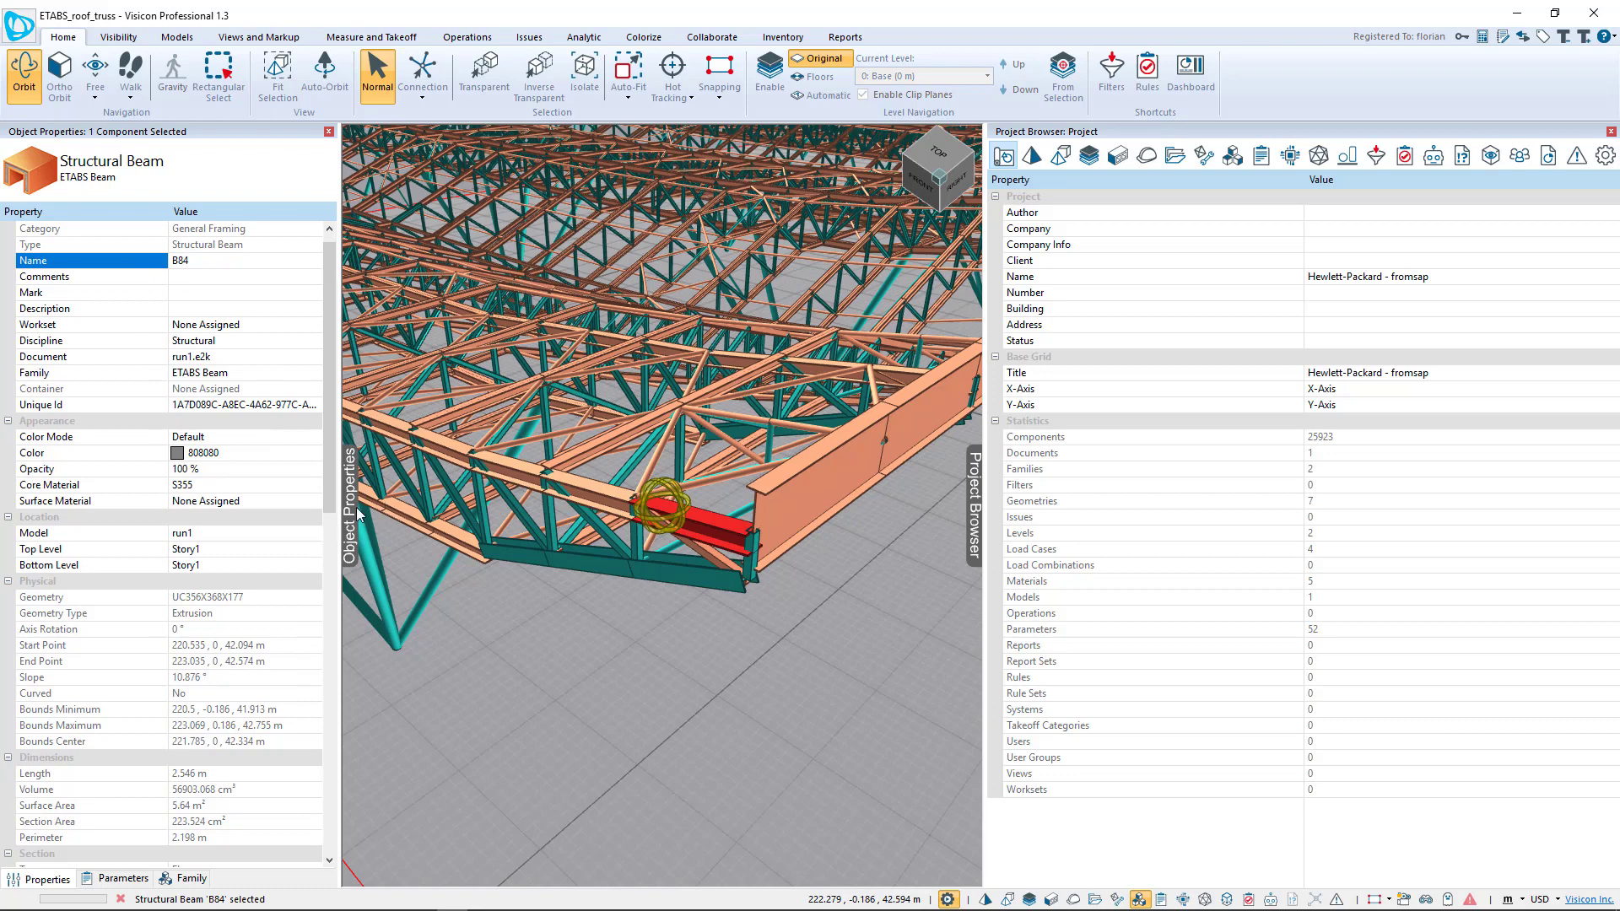
{"action": "scroll", "coordinate": [334, 493], "scroll_direction": "down", "scroll_amount": 1}
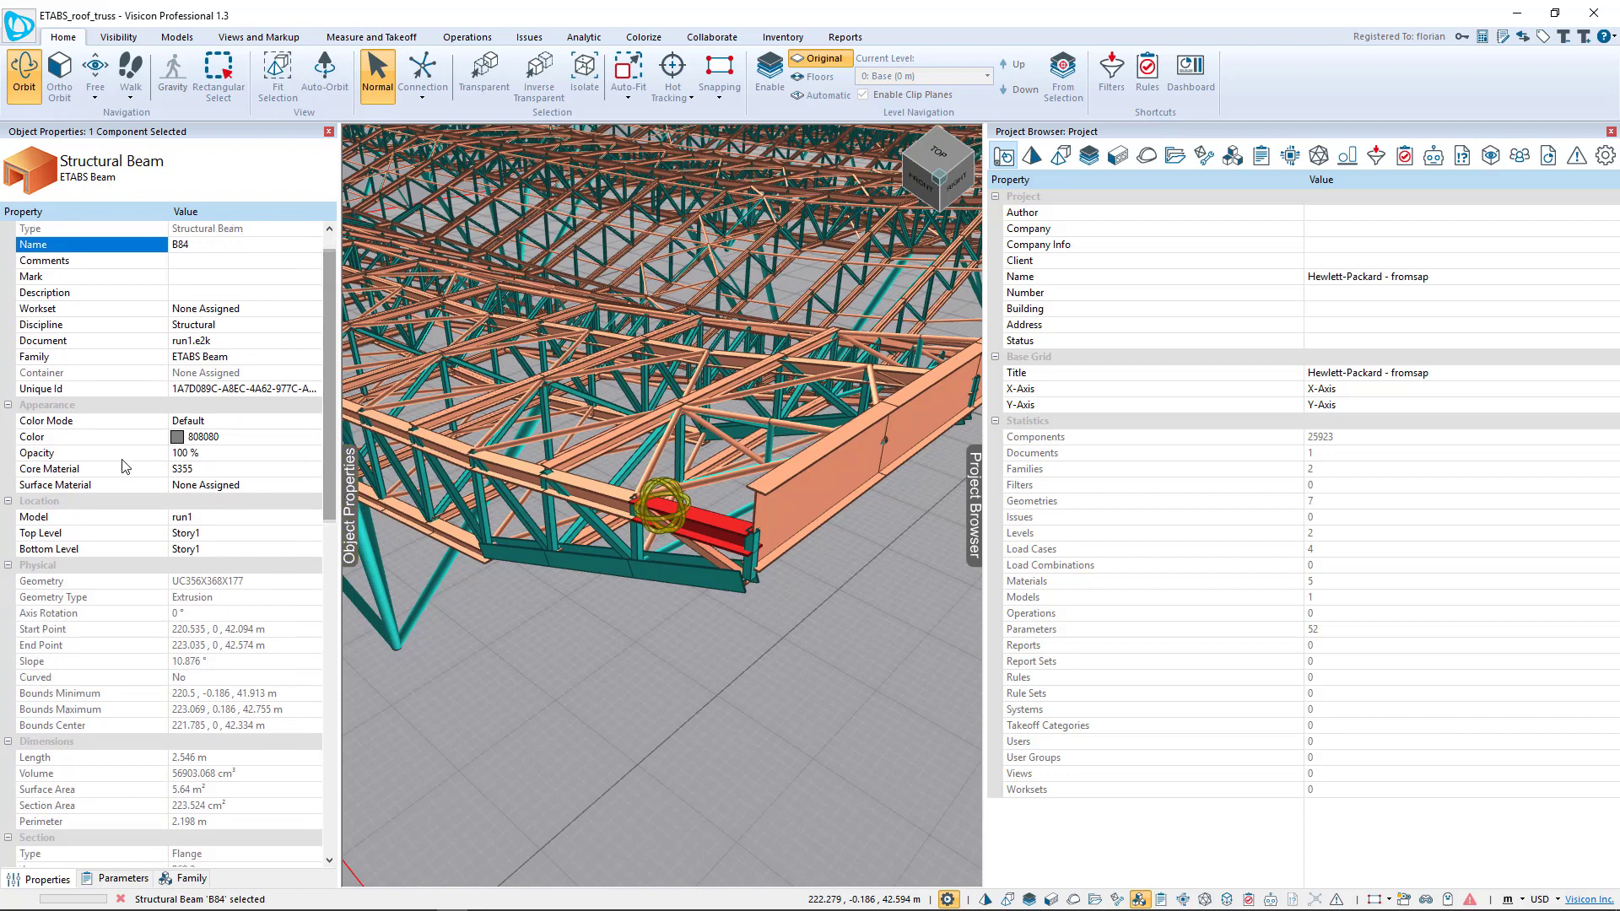
{"action": "scroll", "coordinate": [328, 543], "scroll_direction": "down", "scroll_amount": 4}
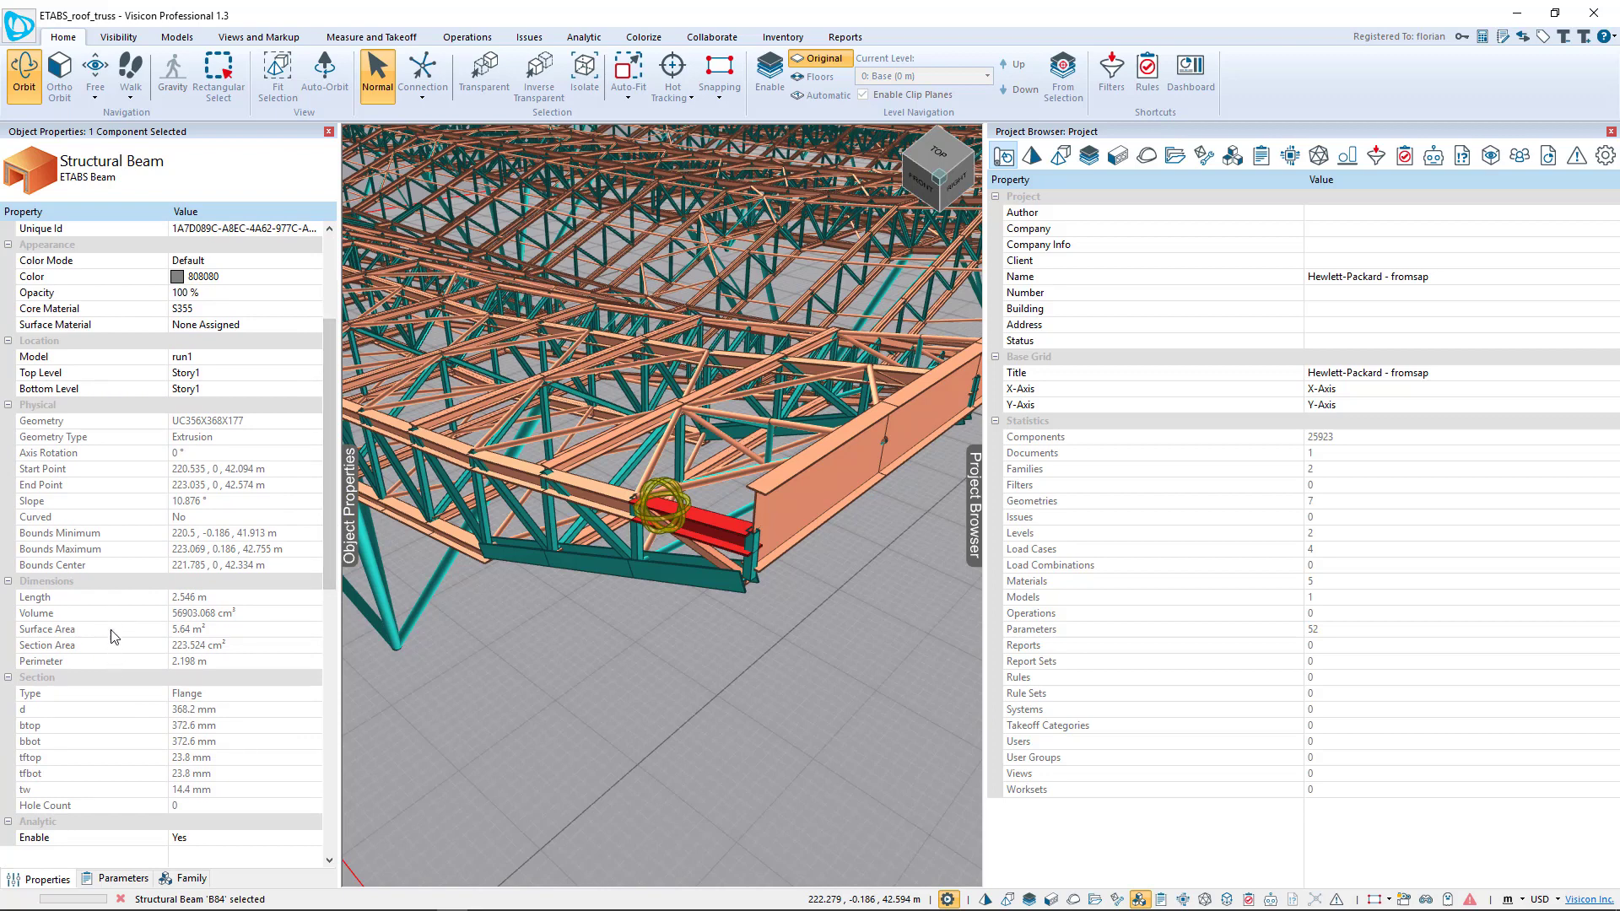
{"action": "left_click", "coordinate": [116, 599]}
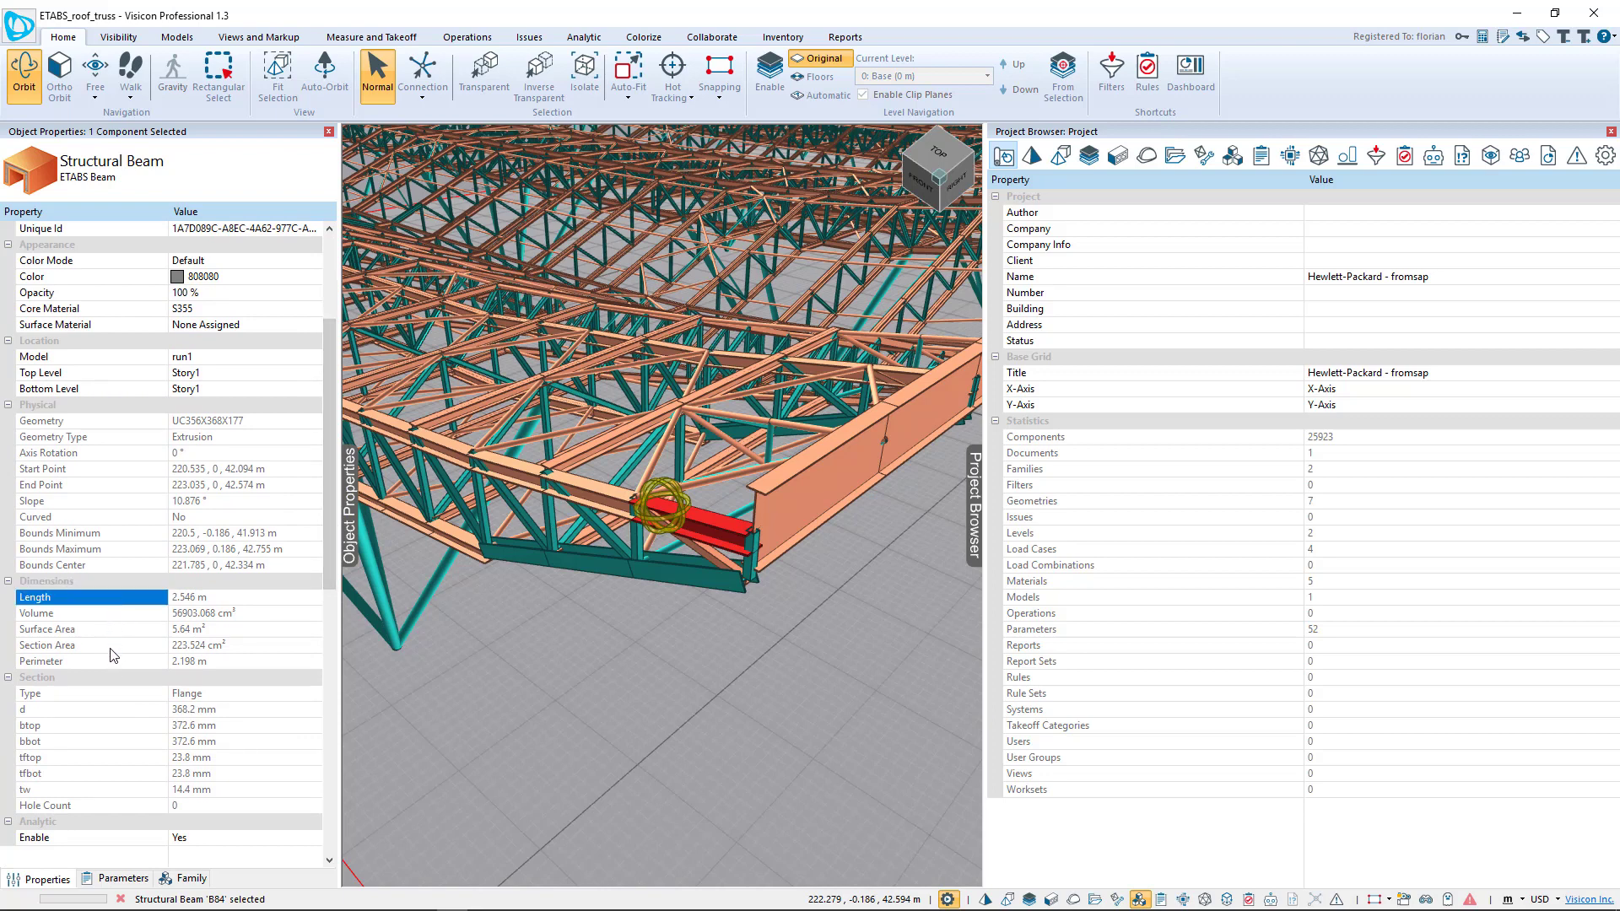
{"action": "left_click_drag", "start_coordinate": [737, 614], "coordinate": [691, 633]}
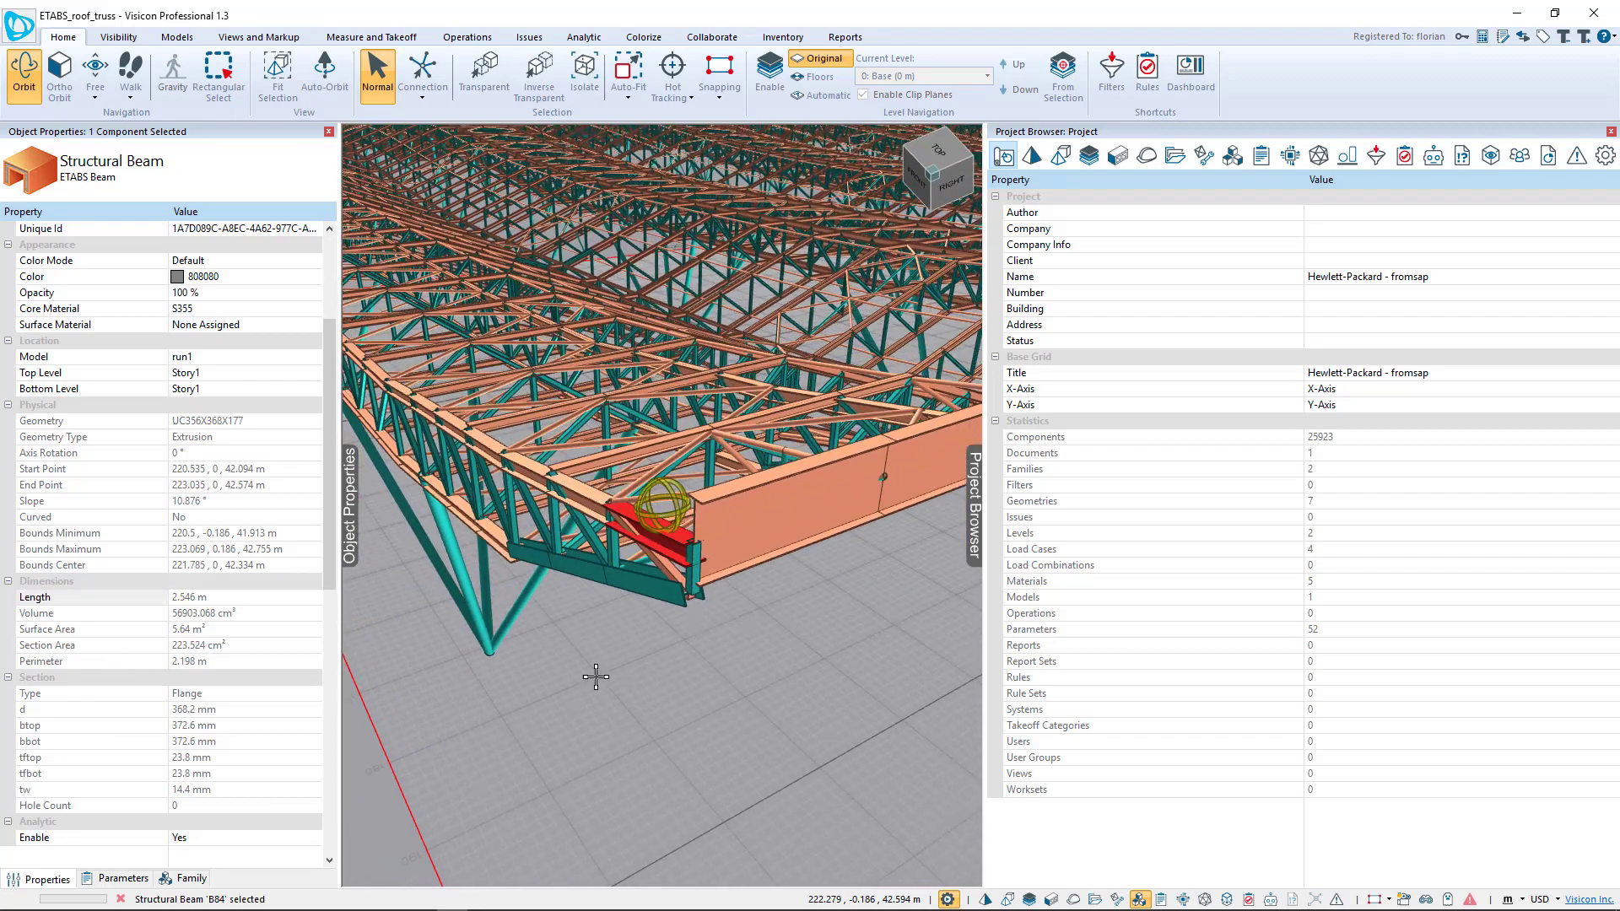
- Review beam B84's analysis parameters, including its SECTION value
{"action": "left_click", "coordinate": [118, 880]}
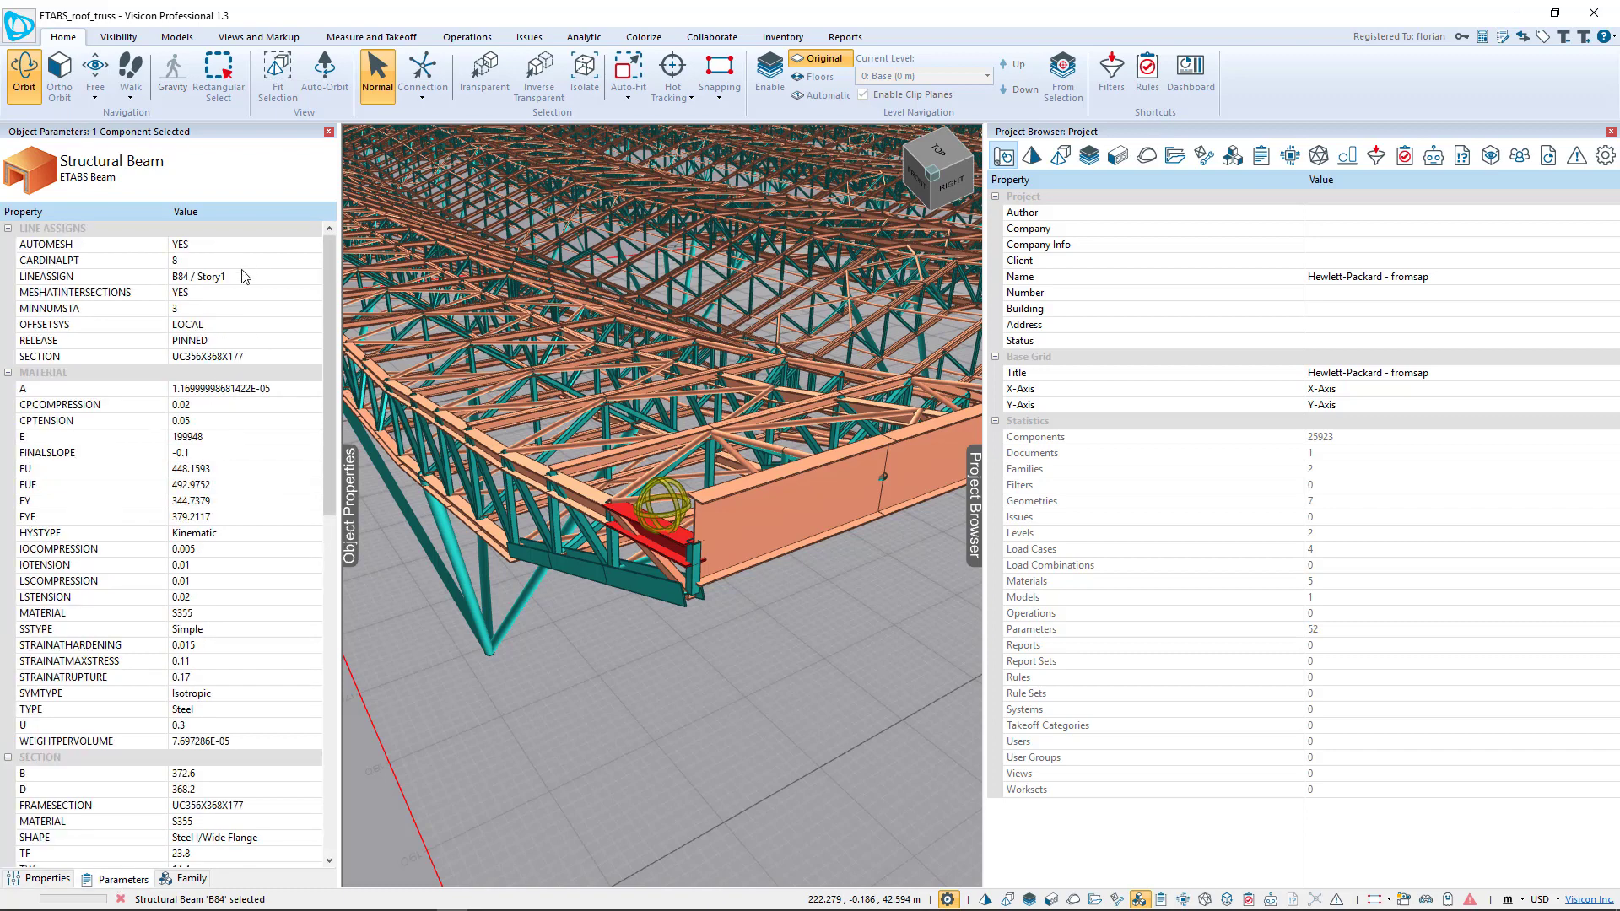
{"action": "left_click", "coordinate": [129, 360]}
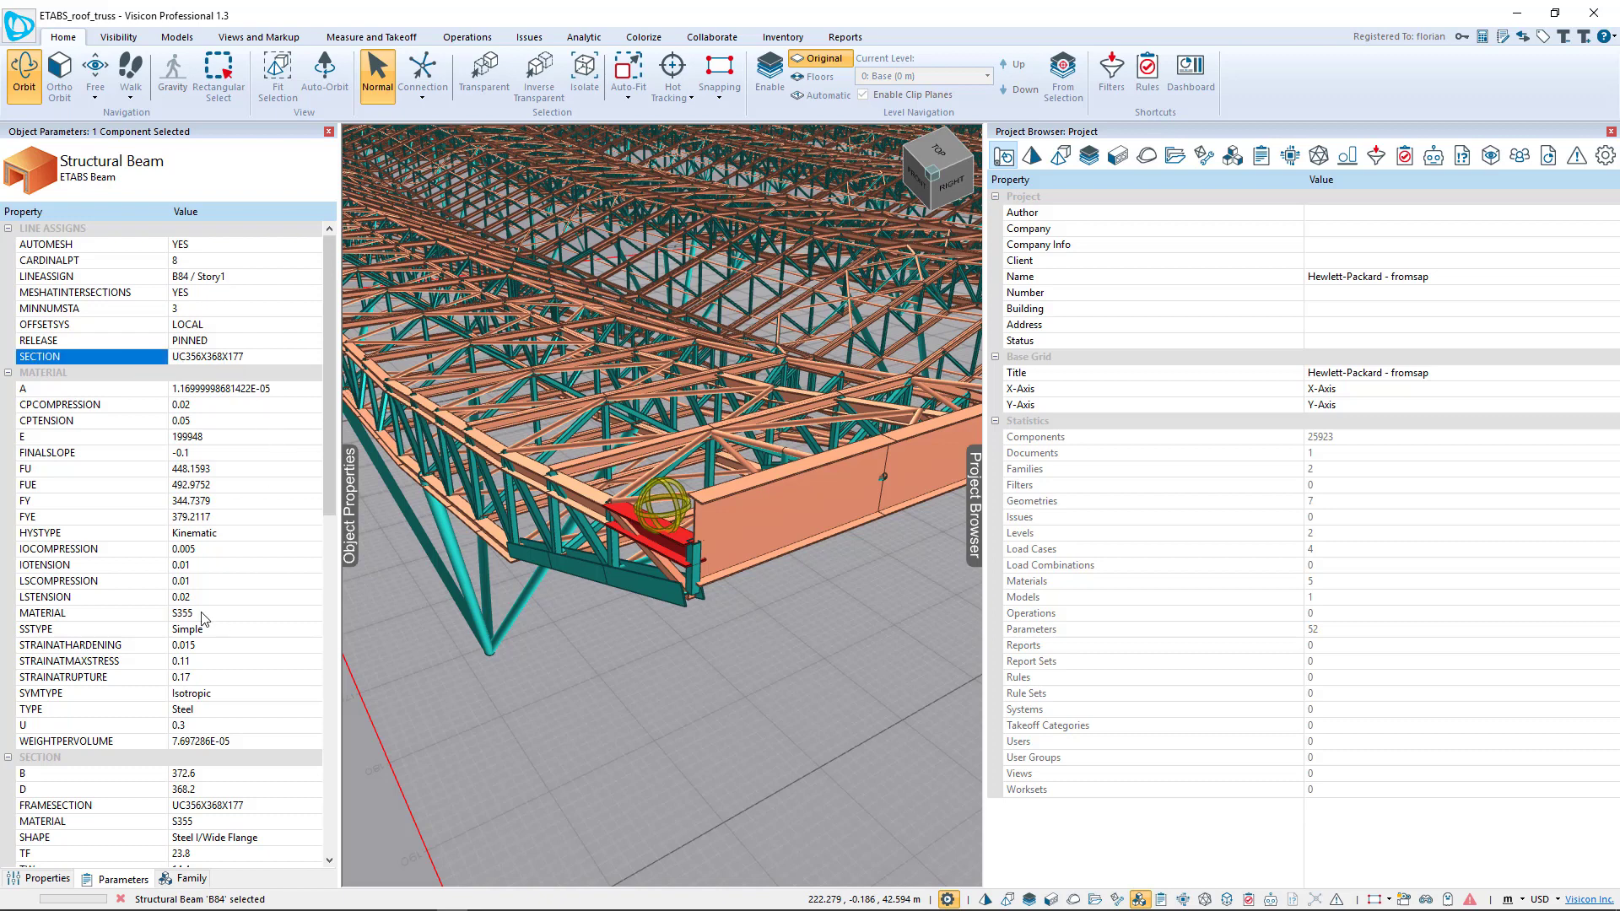
{"action": "scroll", "coordinate": [117, 609], "scroll_direction": "down", "scroll_amount": 3}
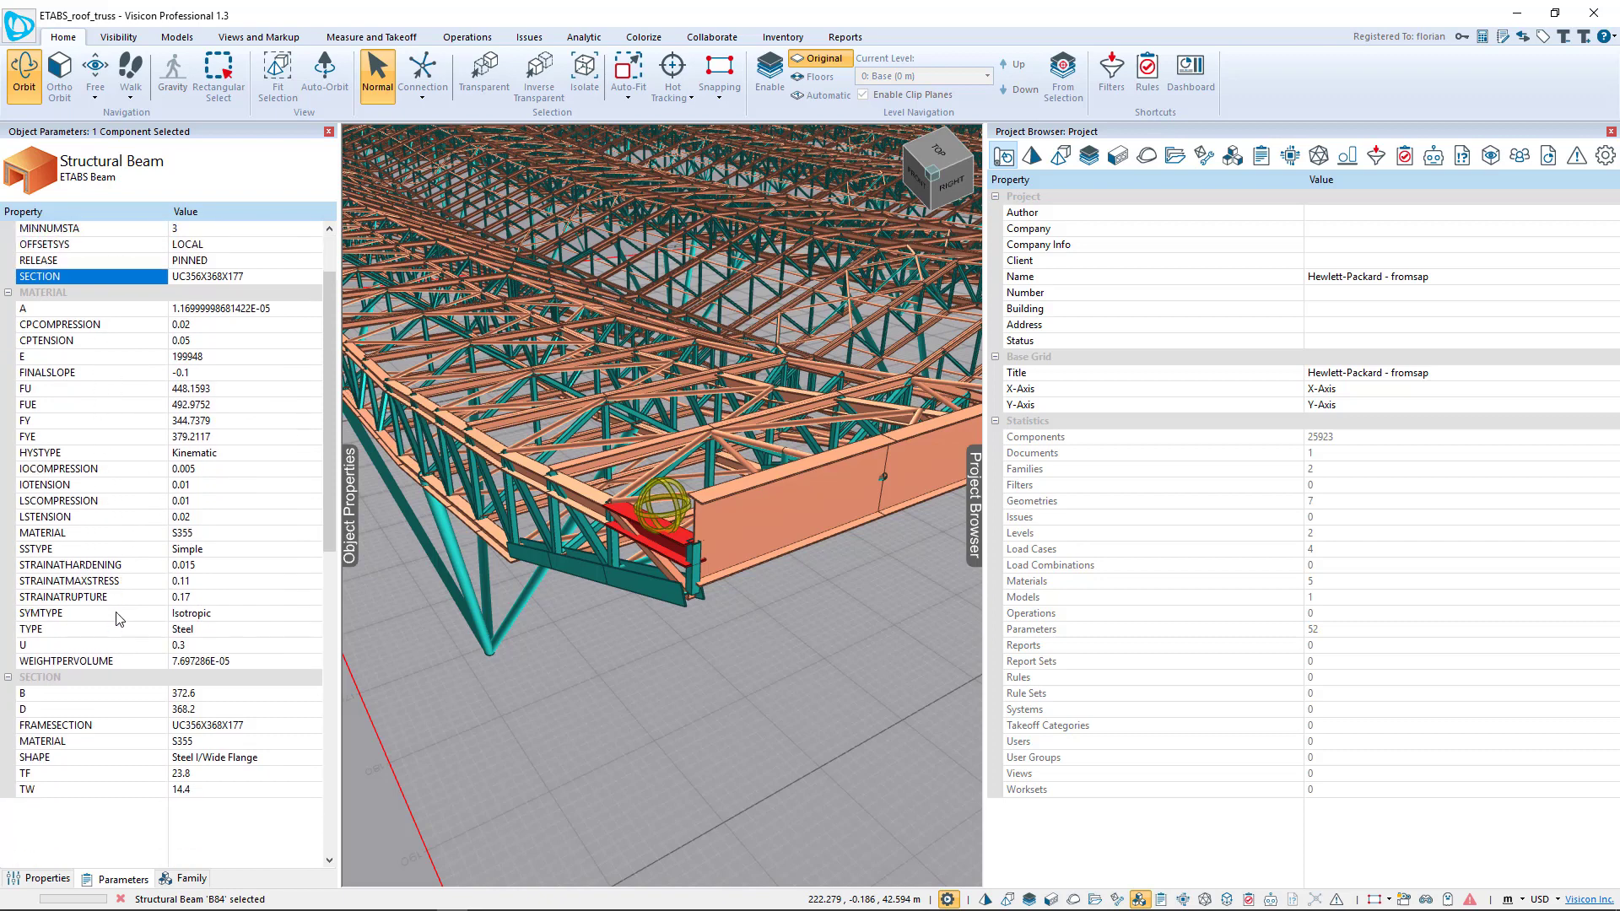
{"action": "scroll", "coordinate": [116, 620], "scroll_direction": "up", "scroll_amount": 3}
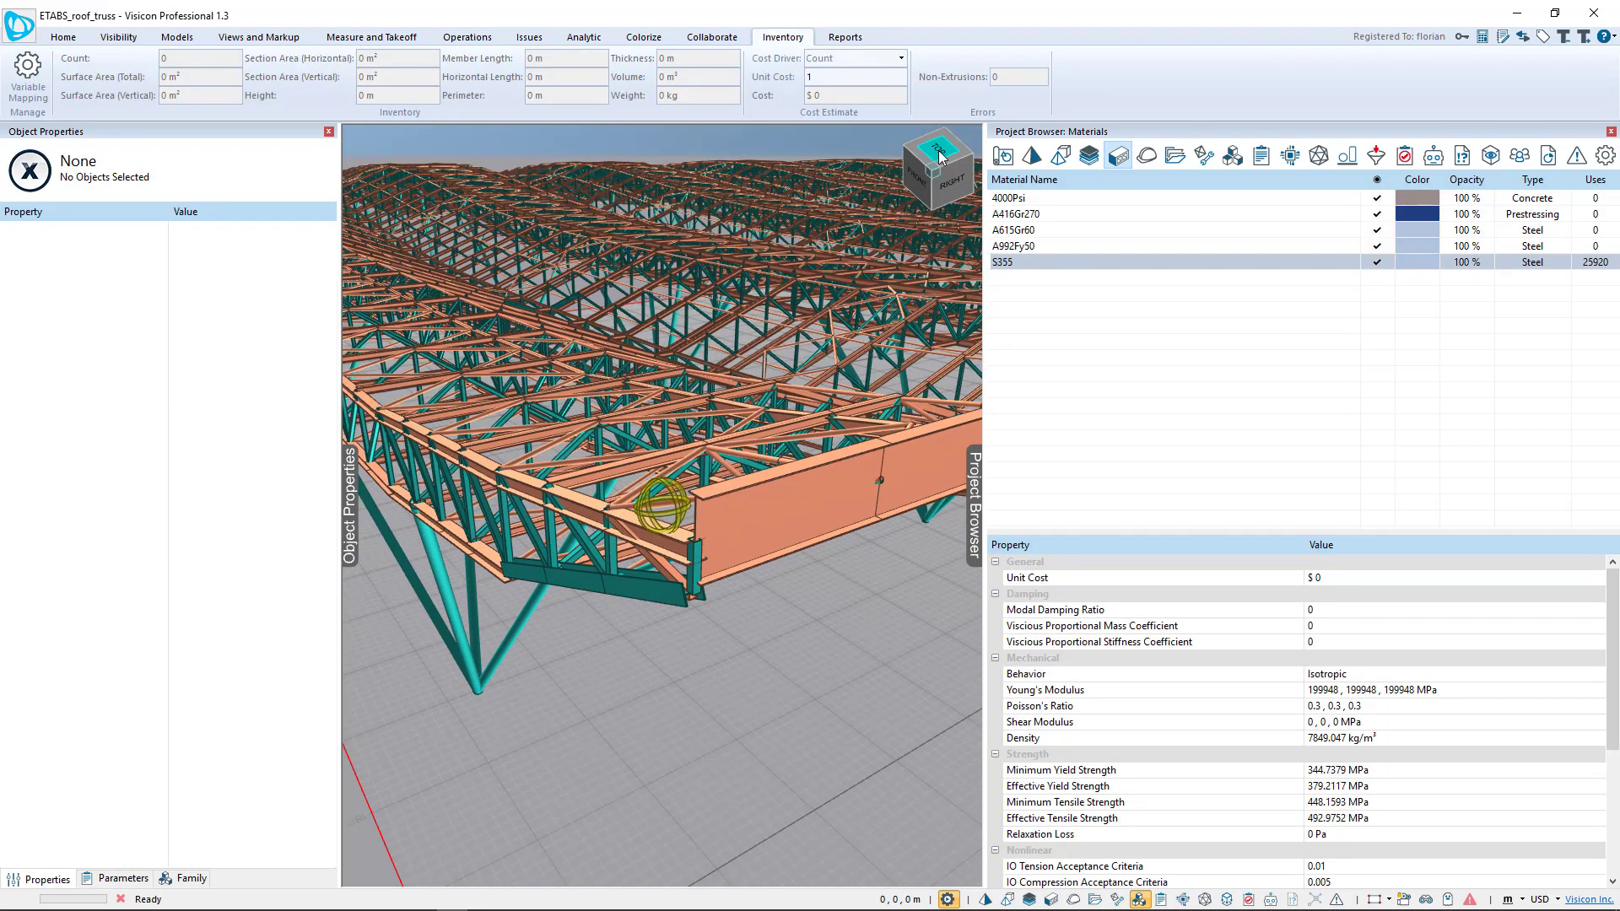
- Set an orthographic top view of the roof, centred on the middle column area
{"action": "left_click", "coordinate": [940, 157]}
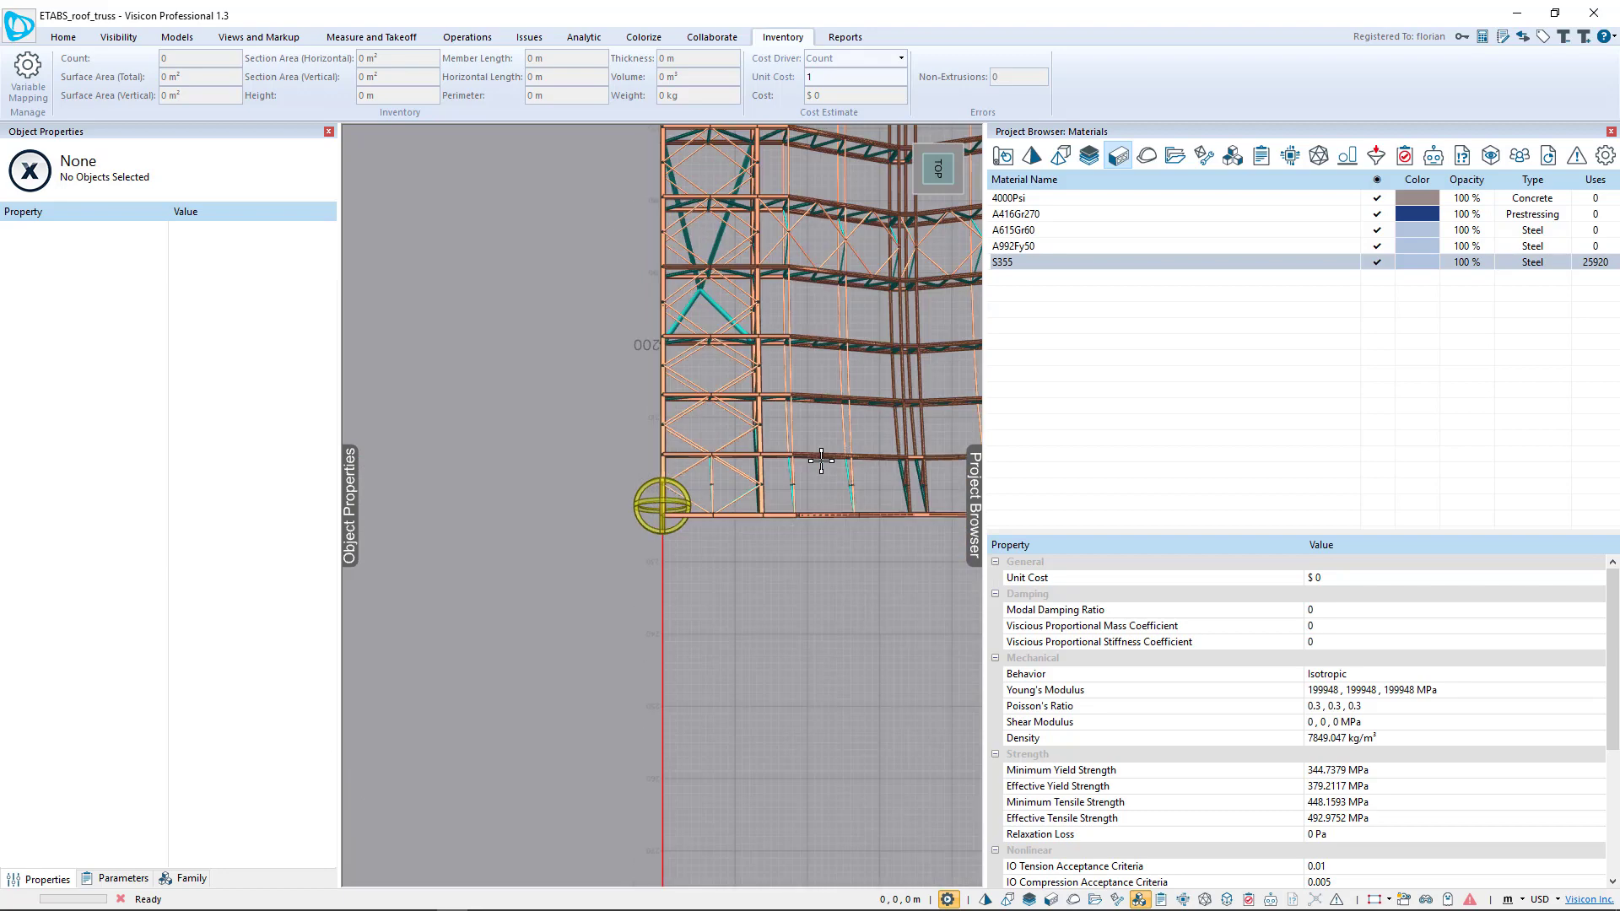
{"action": "left_click", "coordinate": [69, 39]}
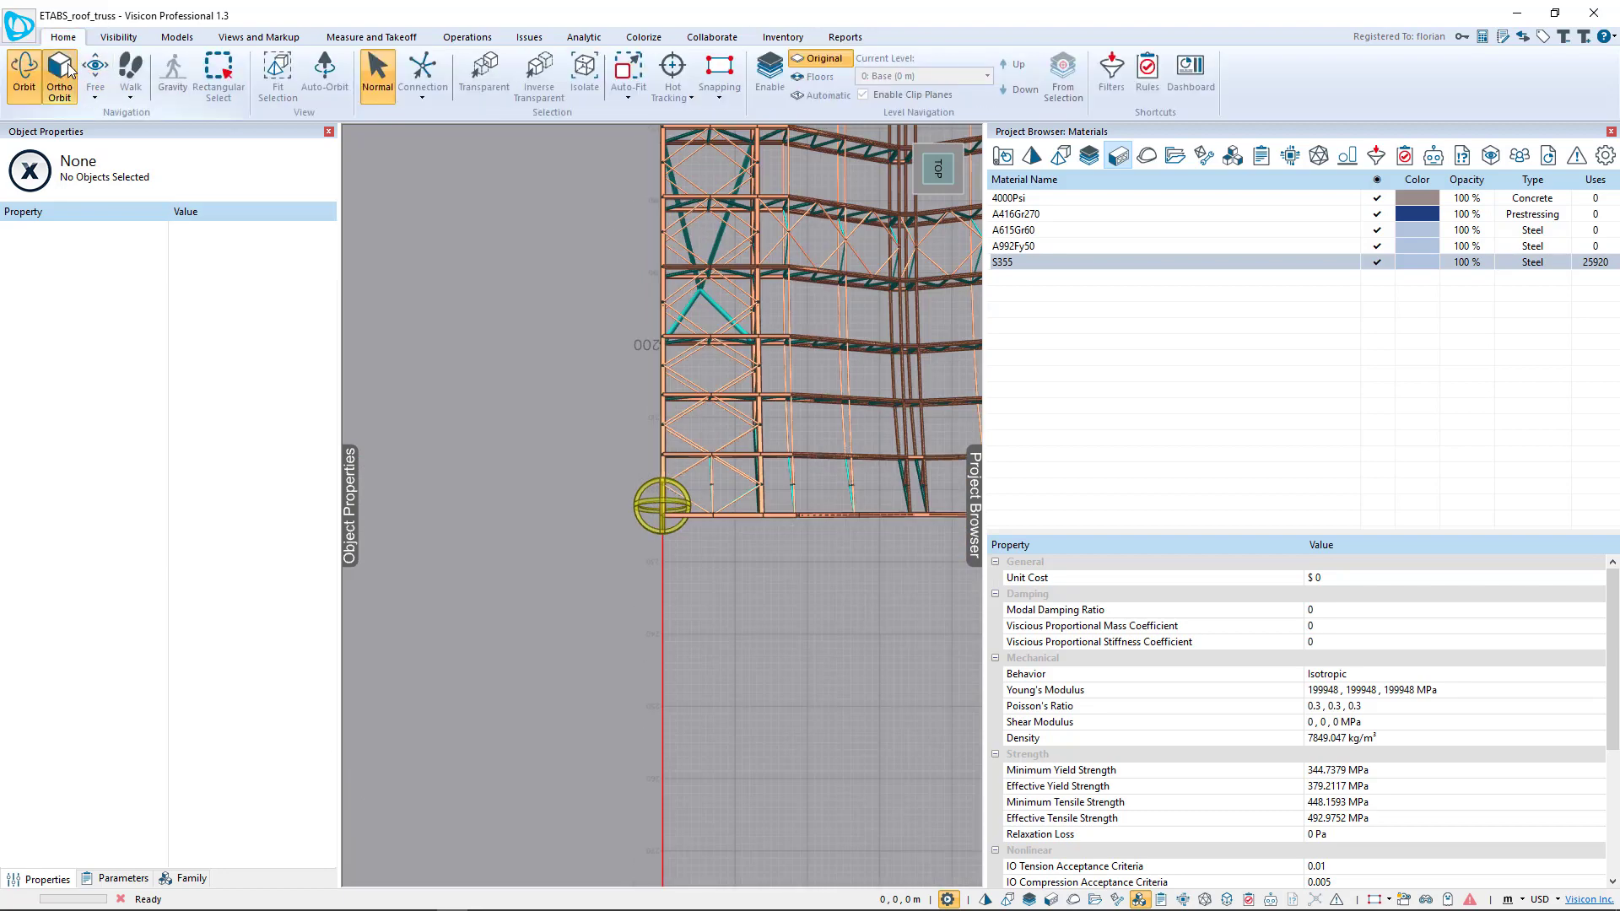
{"action": "left_click", "coordinate": [61, 72]}
{"action": "left_click", "coordinate": [937, 172]}
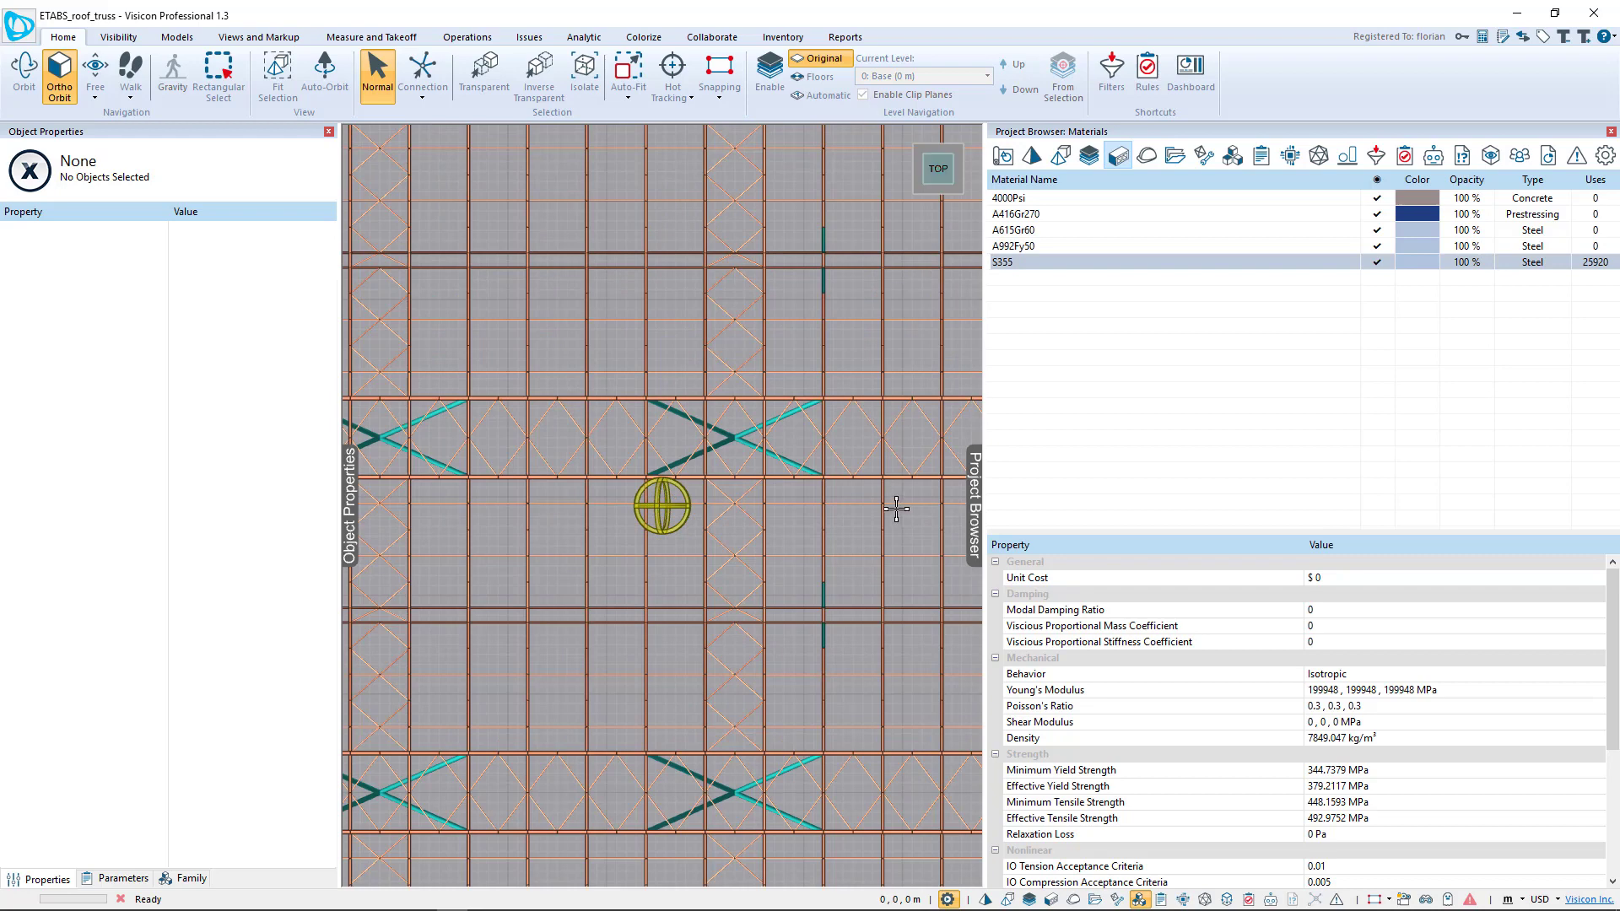
{"action": "middle_click_drag", "start_coordinate": [897, 506], "coordinate": [825, 517]}
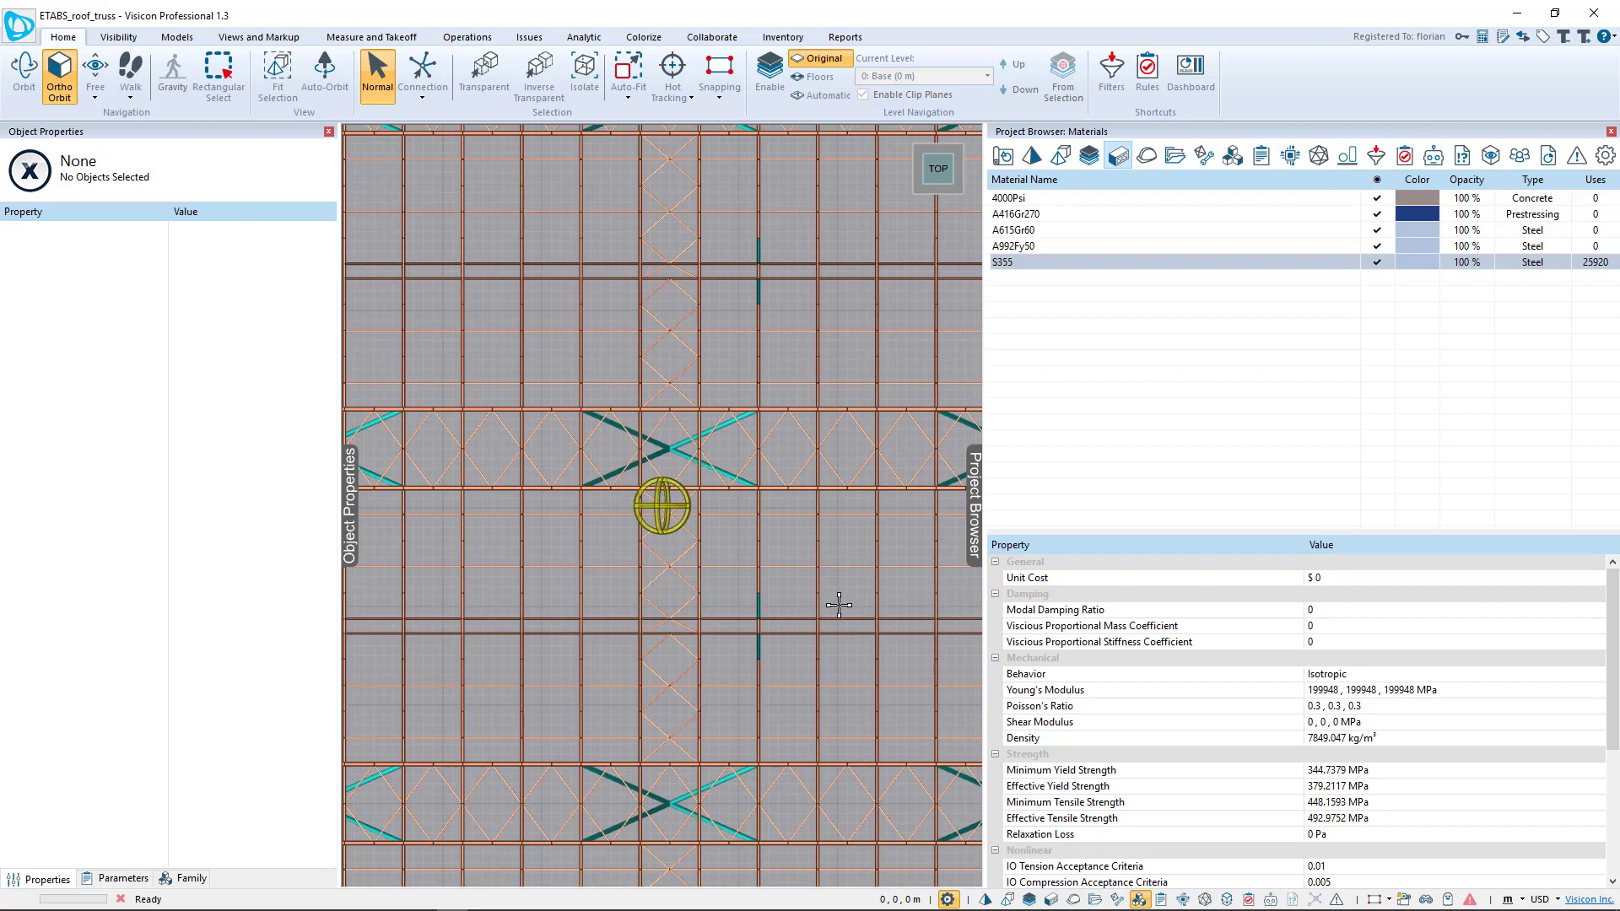
- Box-select the 578 central column members and save them as filter 'Central columns'
{"action": "left_click_drag", "start_coordinate": [831, 622], "coordinate": [507, 274]}
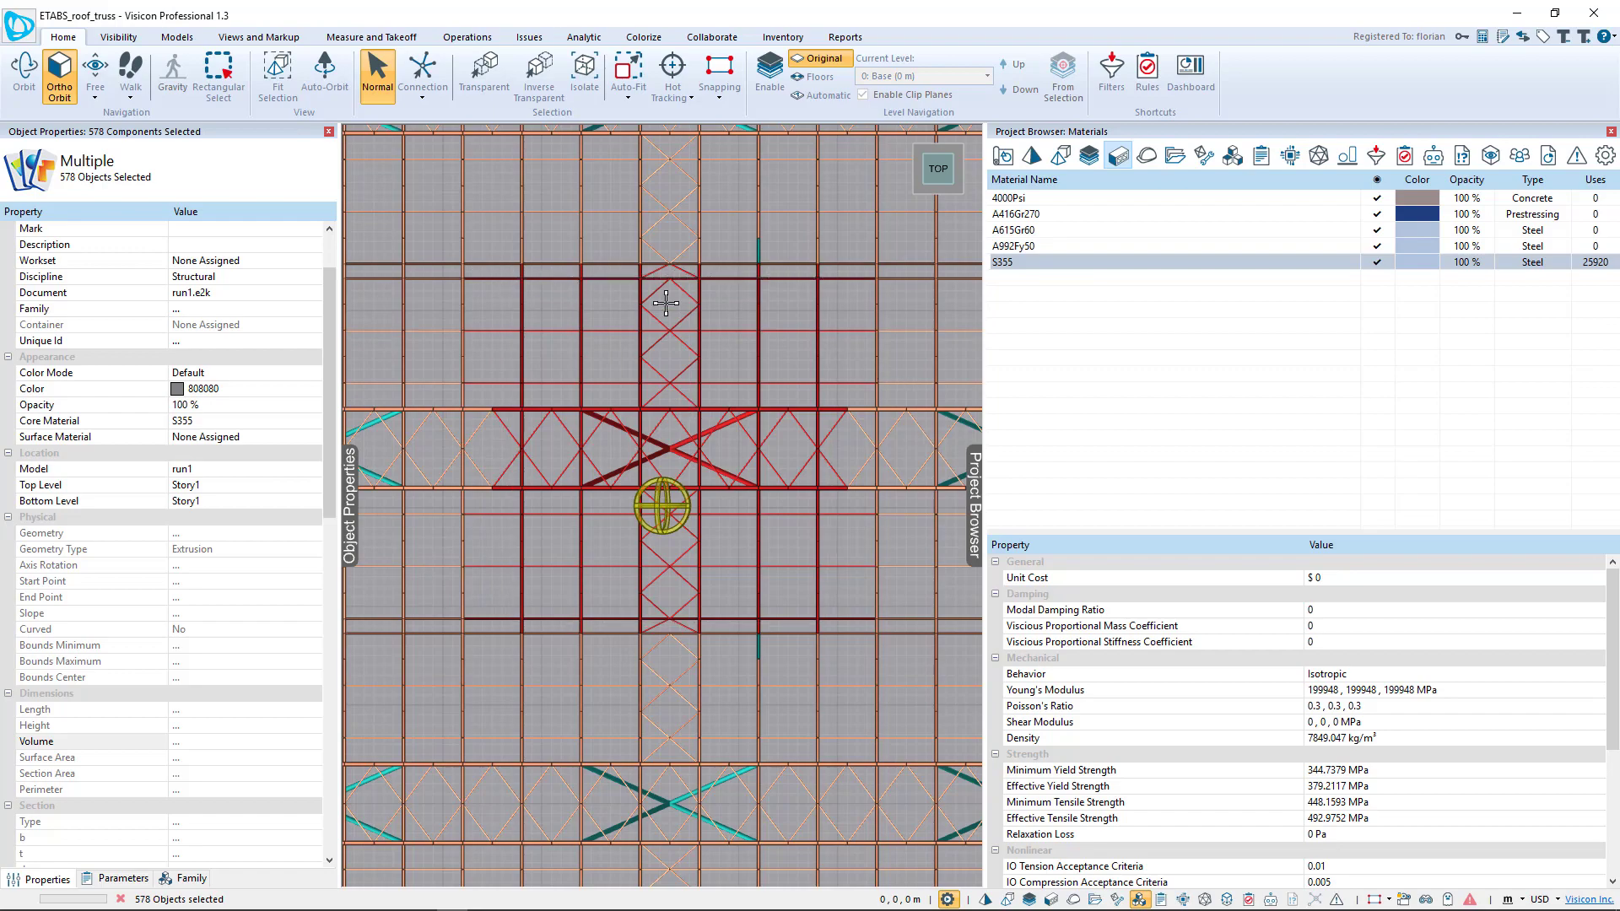
{"action": "middle_click_drag", "start_coordinate": [793, 662], "coordinate": [847, 414]}
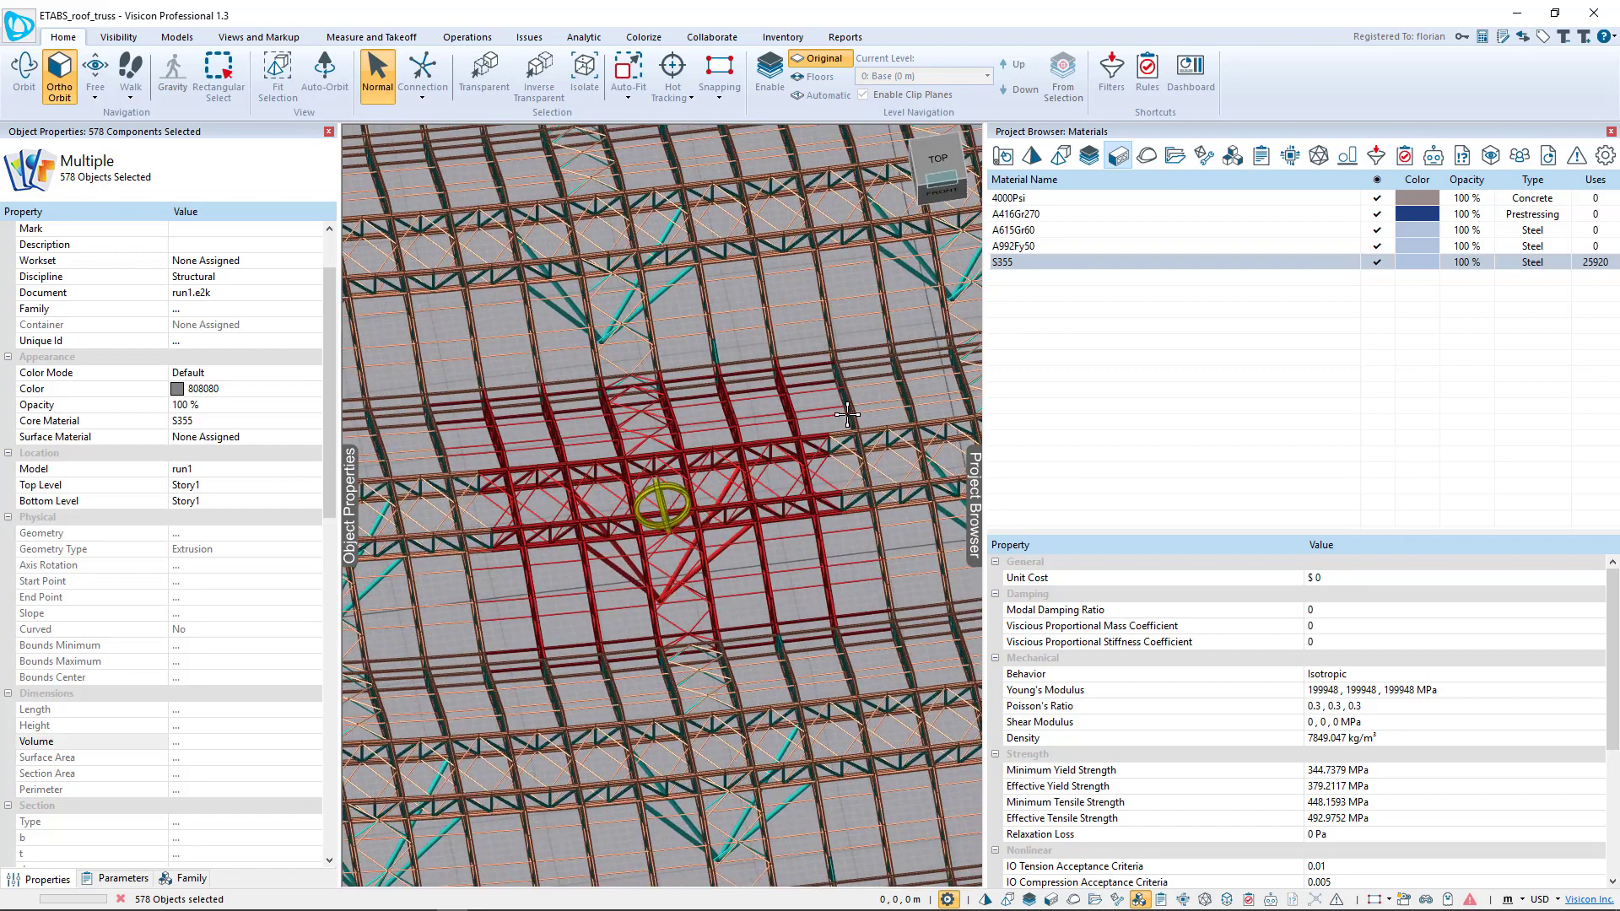
{"action": "right_click", "coordinate": [787, 548]}
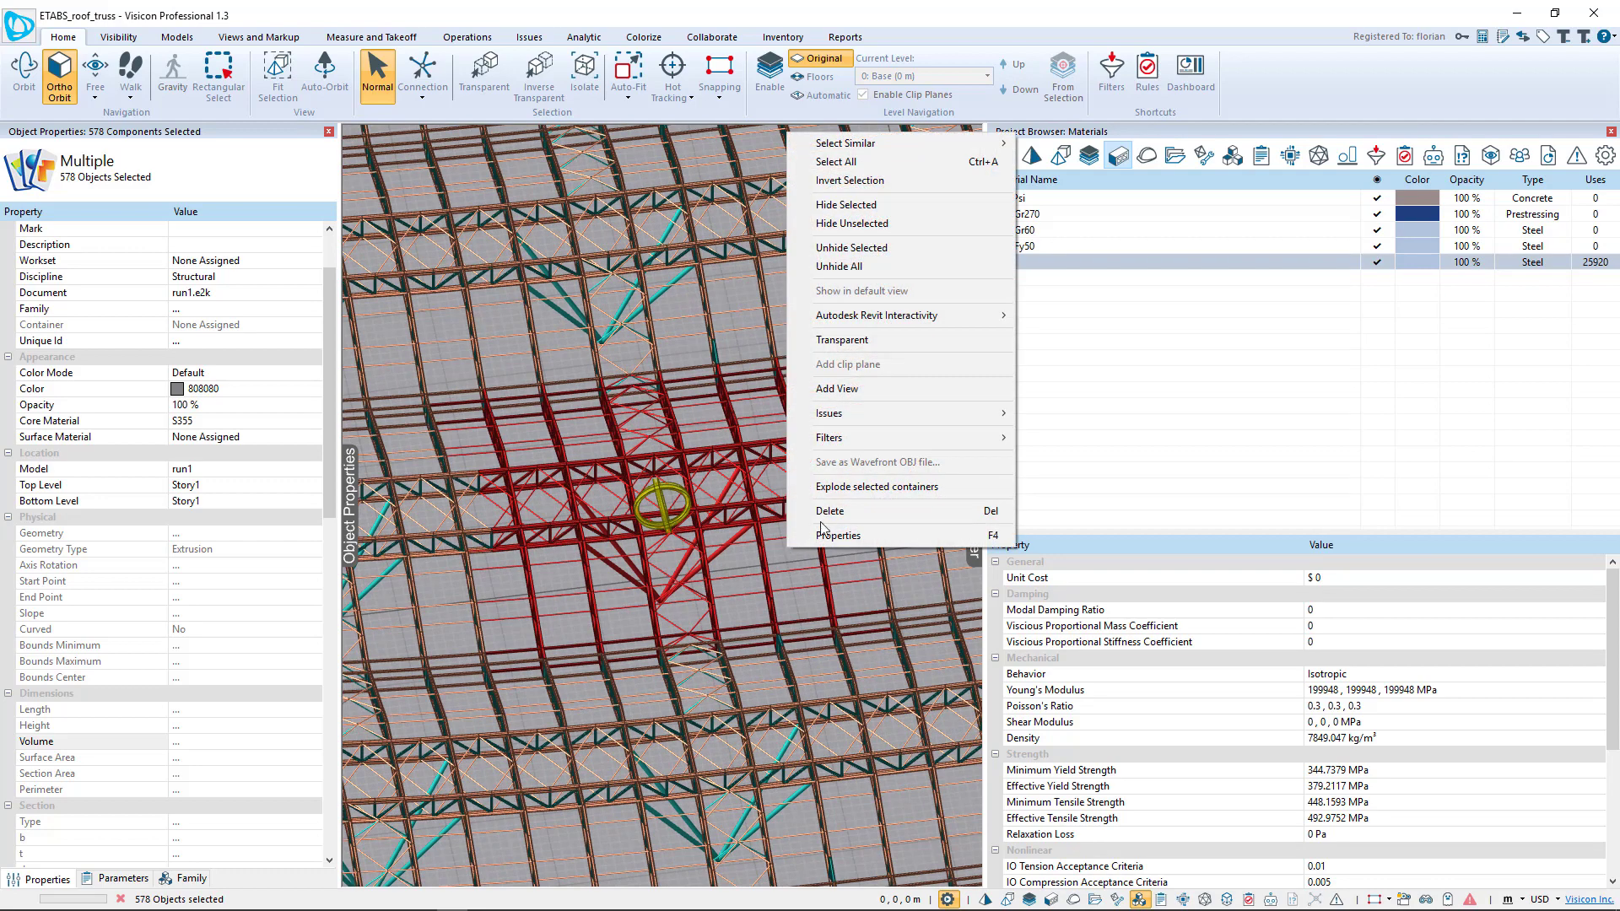
{"action": "mouse_move", "coordinate": [925, 444]}
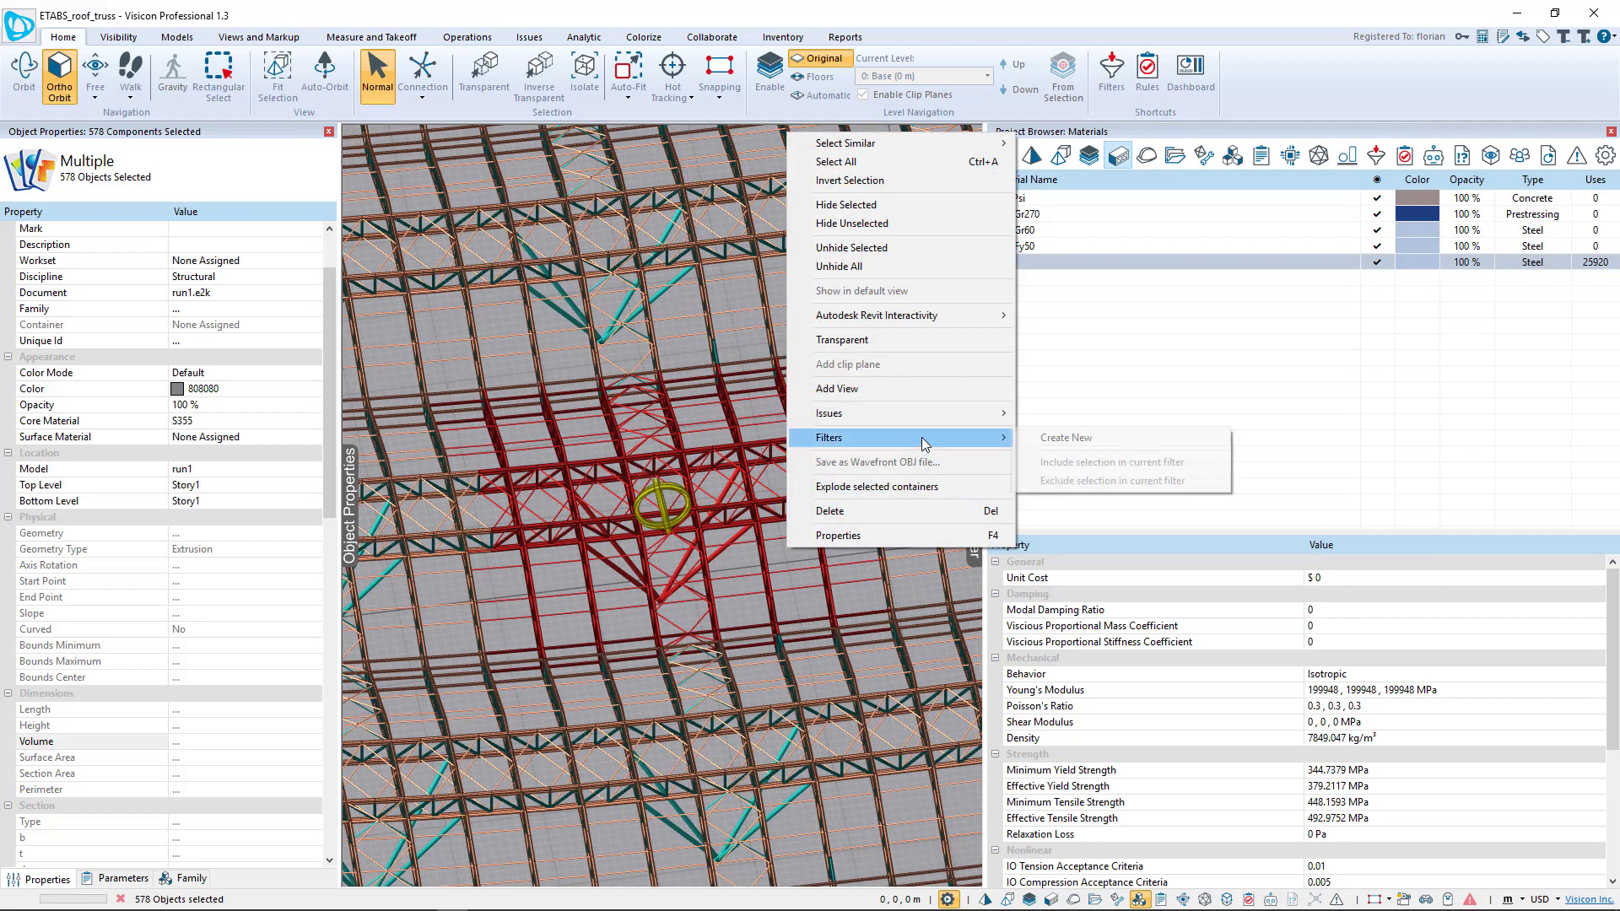
{"action": "left_click", "coordinate": [1059, 440]}
{"action": "left_click", "coordinate": [1065, 199]}
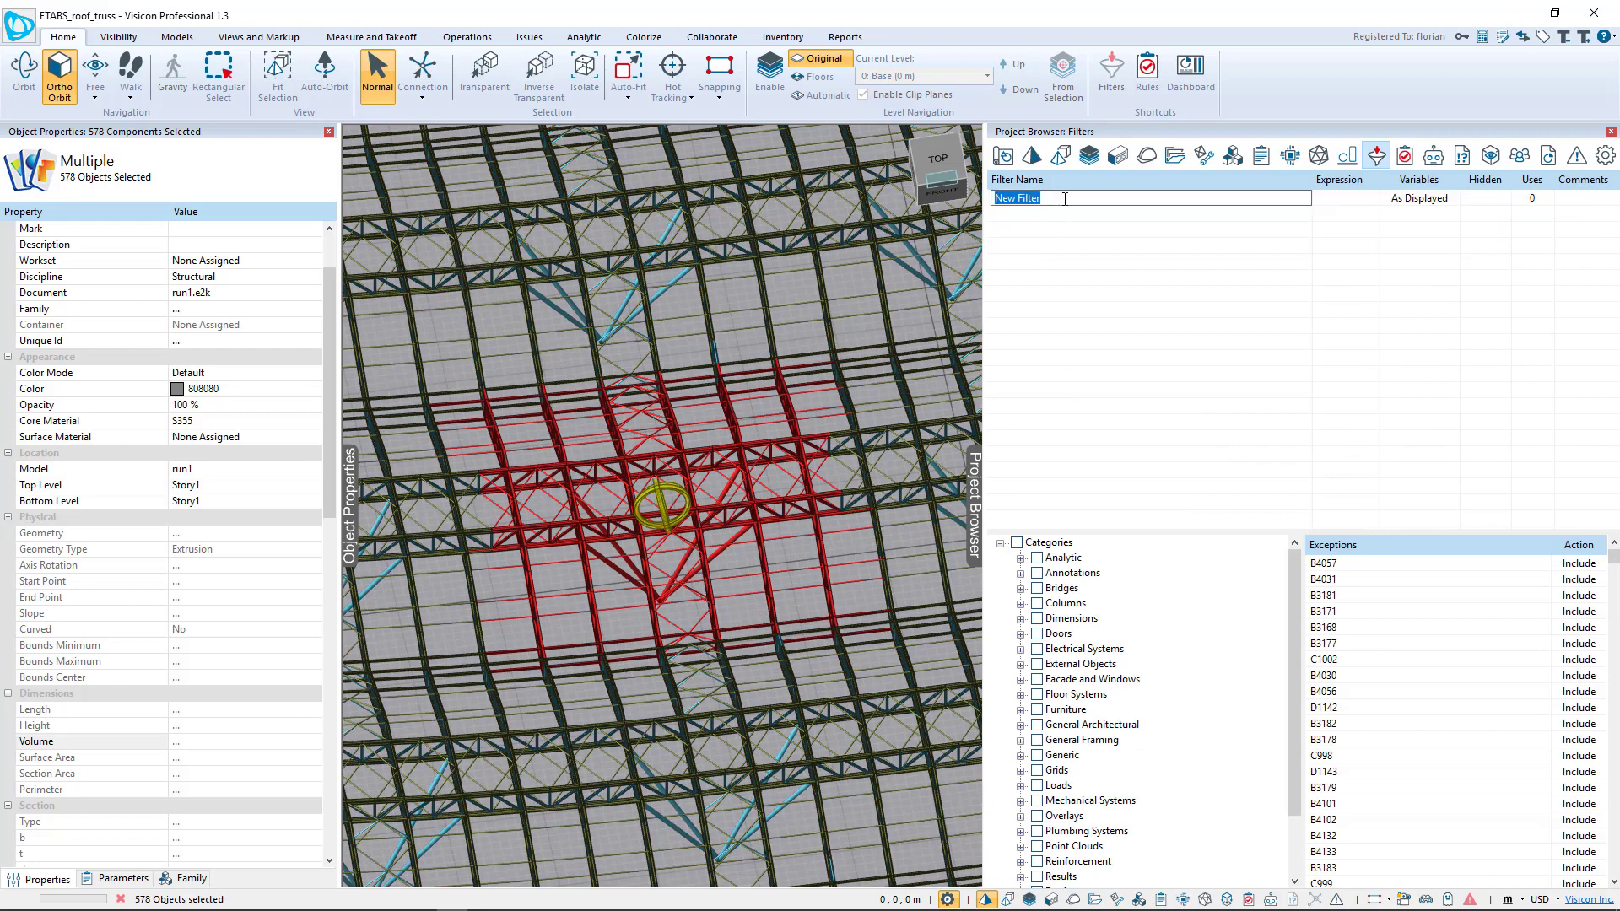
{"action": "type", "text": "Central columns"}
{"action": "key", "text": "Return"}
{"action": "left_click", "coordinate": [938, 165]}
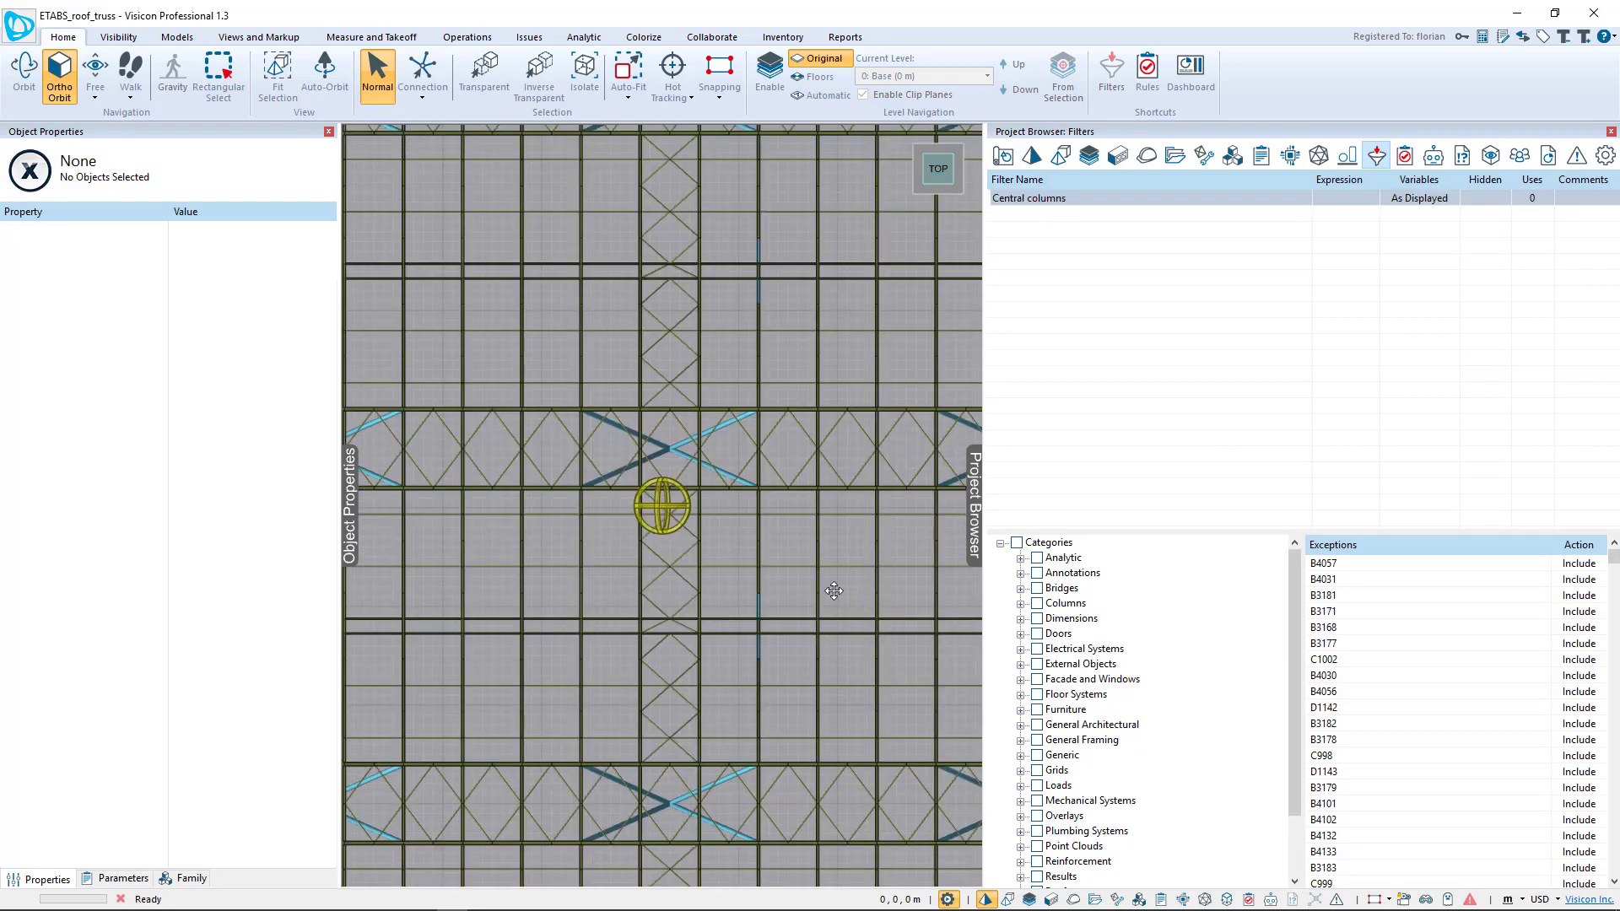
- Box-select 719 roof members and save them as a new filter named 'End columns'
{"action": "middle_click_drag", "start_coordinate": [795, 578], "coordinate": [708, 590]}
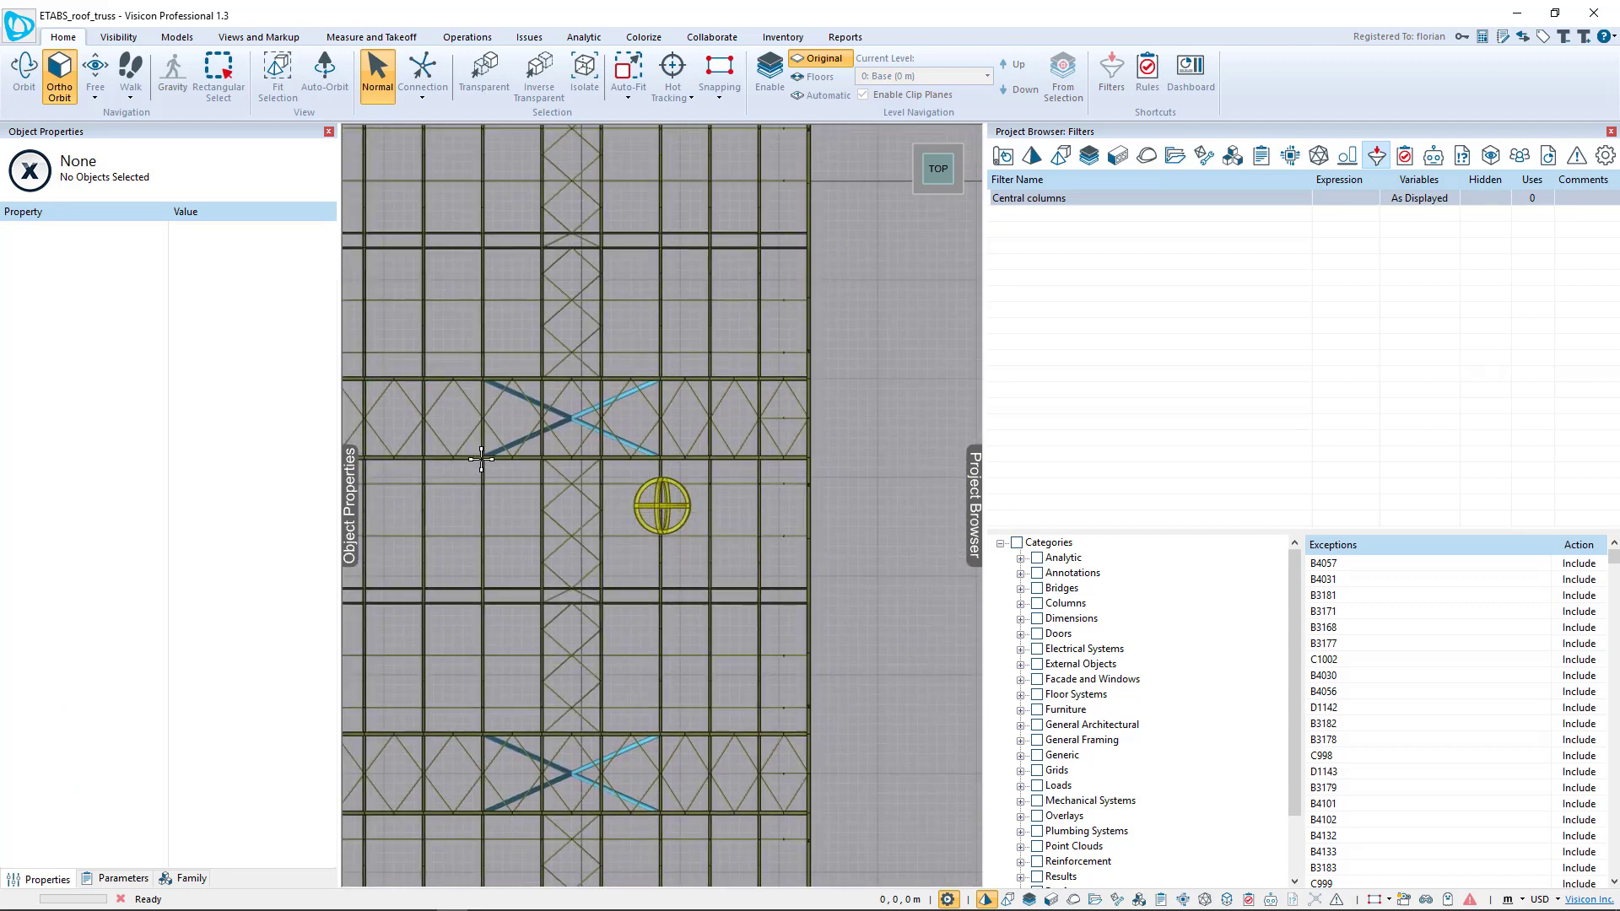
{"action": "middle_click_drag", "start_coordinate": [491, 466], "coordinate": [517, 485]}
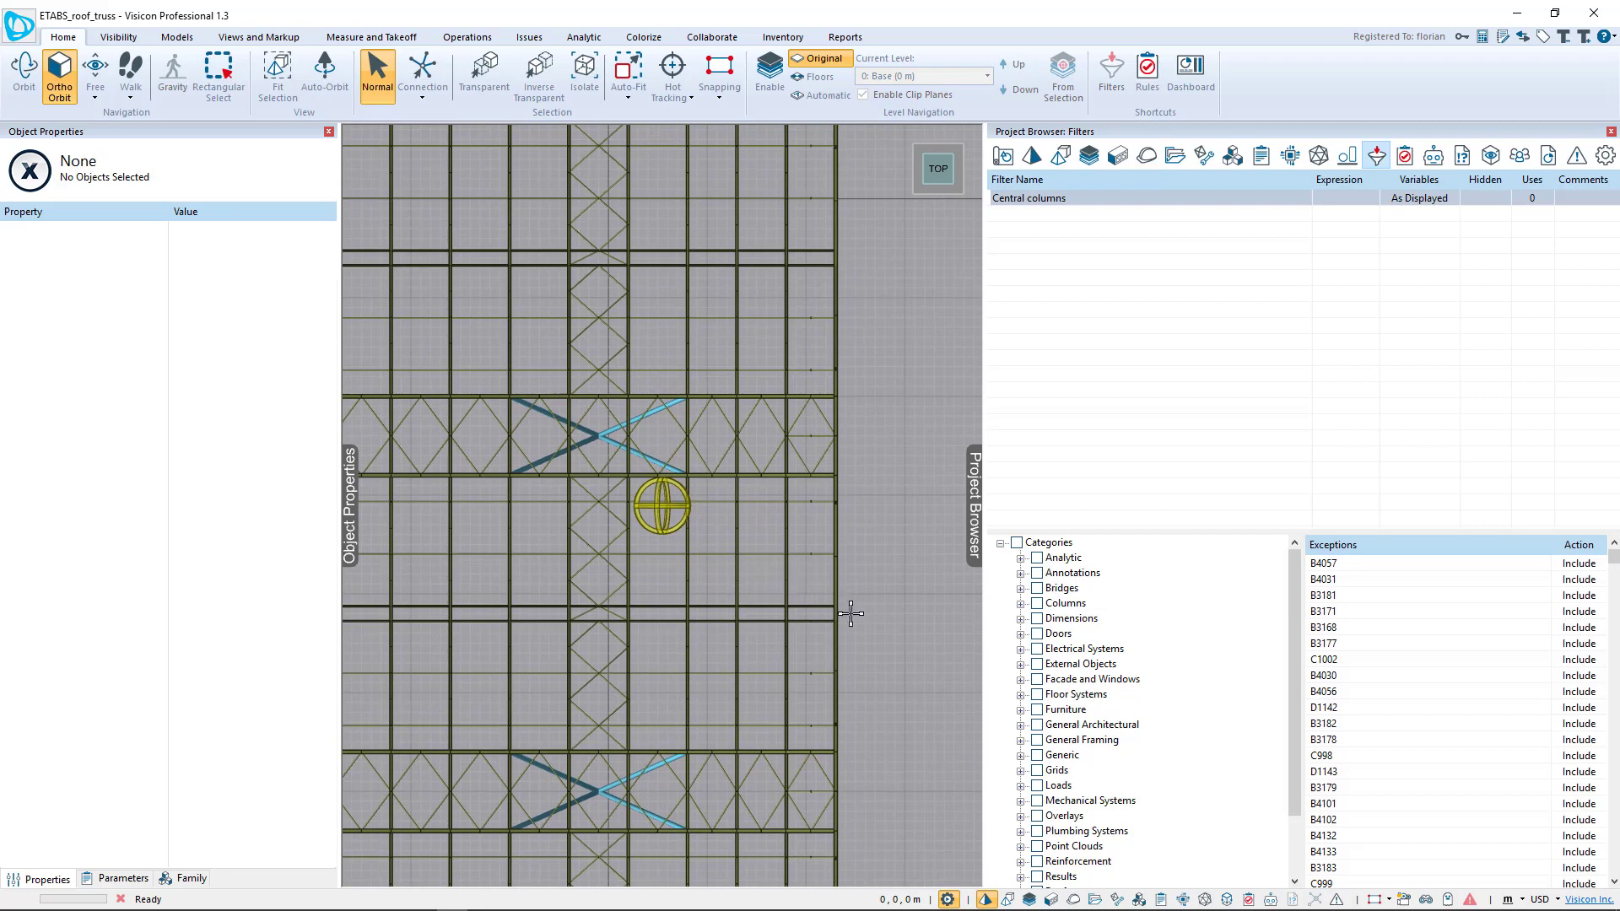
{"action": "left_click_drag", "start_coordinate": [851, 608], "coordinate": [431, 259]}
{"action": "middle_click_drag", "start_coordinate": [568, 596], "coordinate": [558, 381]}
{"action": "right_click", "coordinate": [853, 469]}
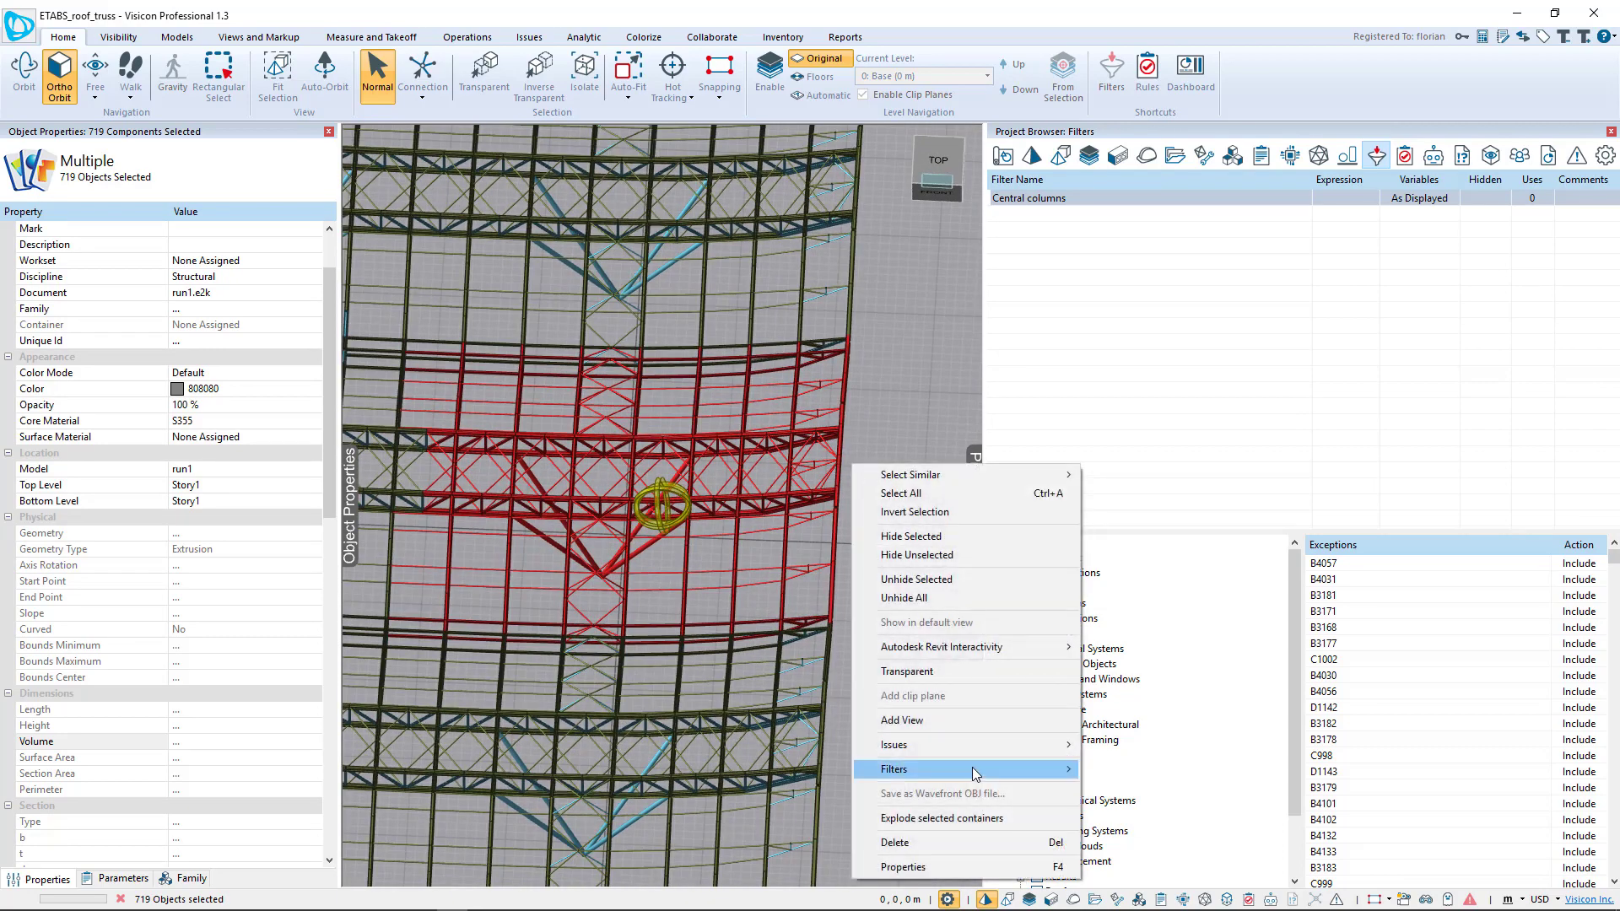
{"action": "mouse_move", "coordinate": [969, 769]}
{"action": "left_click", "coordinate": [1164, 773]}
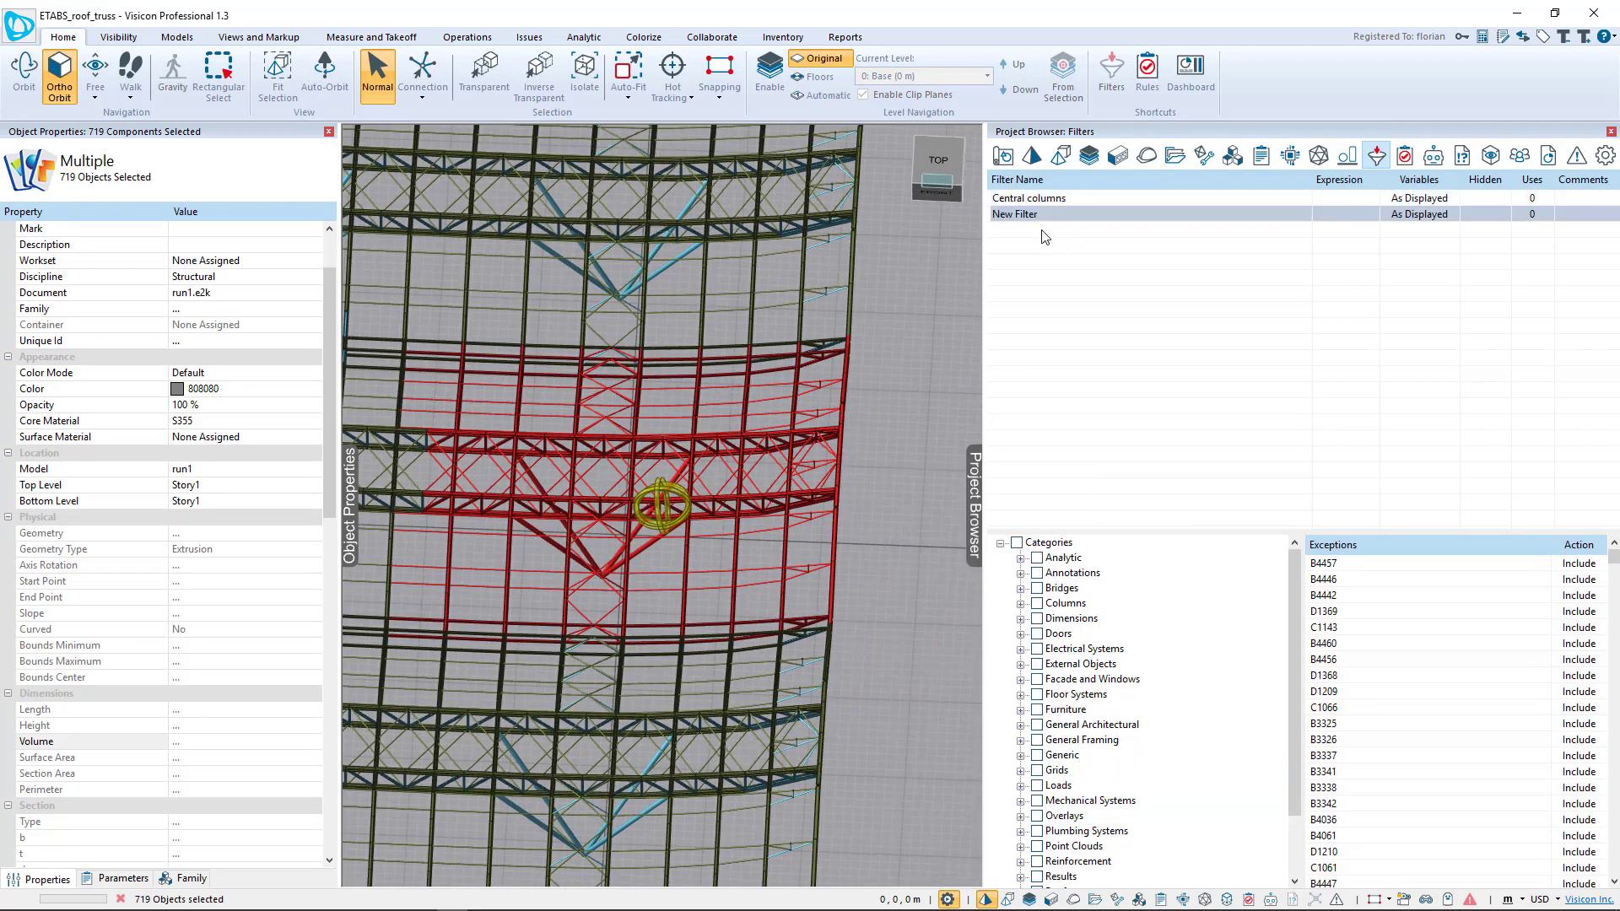
{"action": "left_click", "coordinate": [1073, 216]}
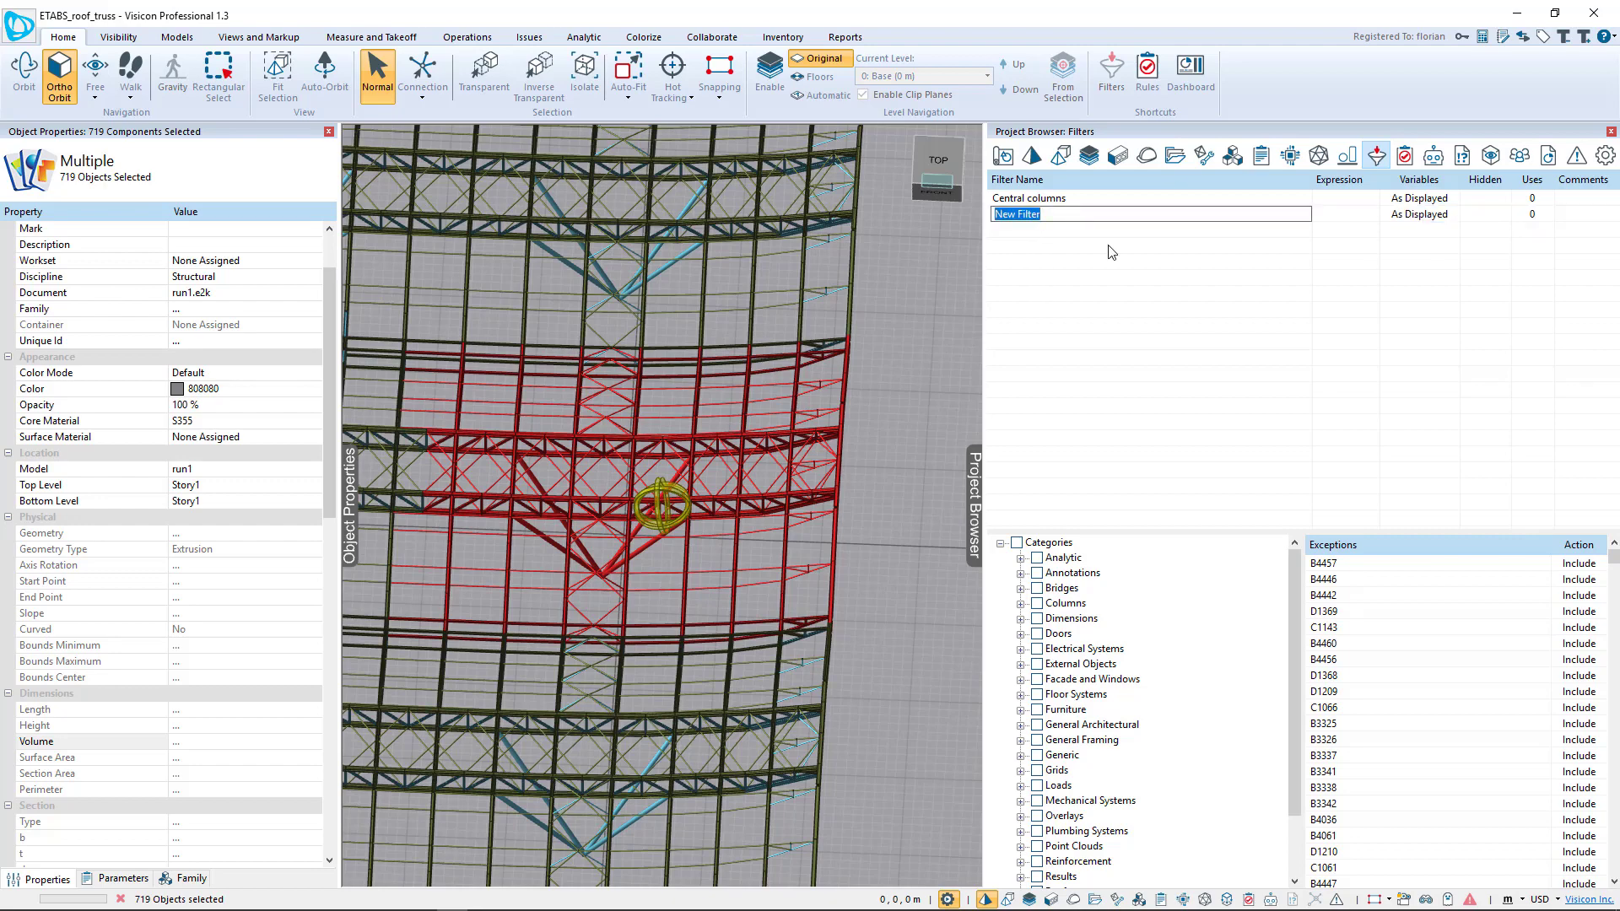
{"action": "type", "text": "End columns"}
{"action": "key", "text": "Return"}
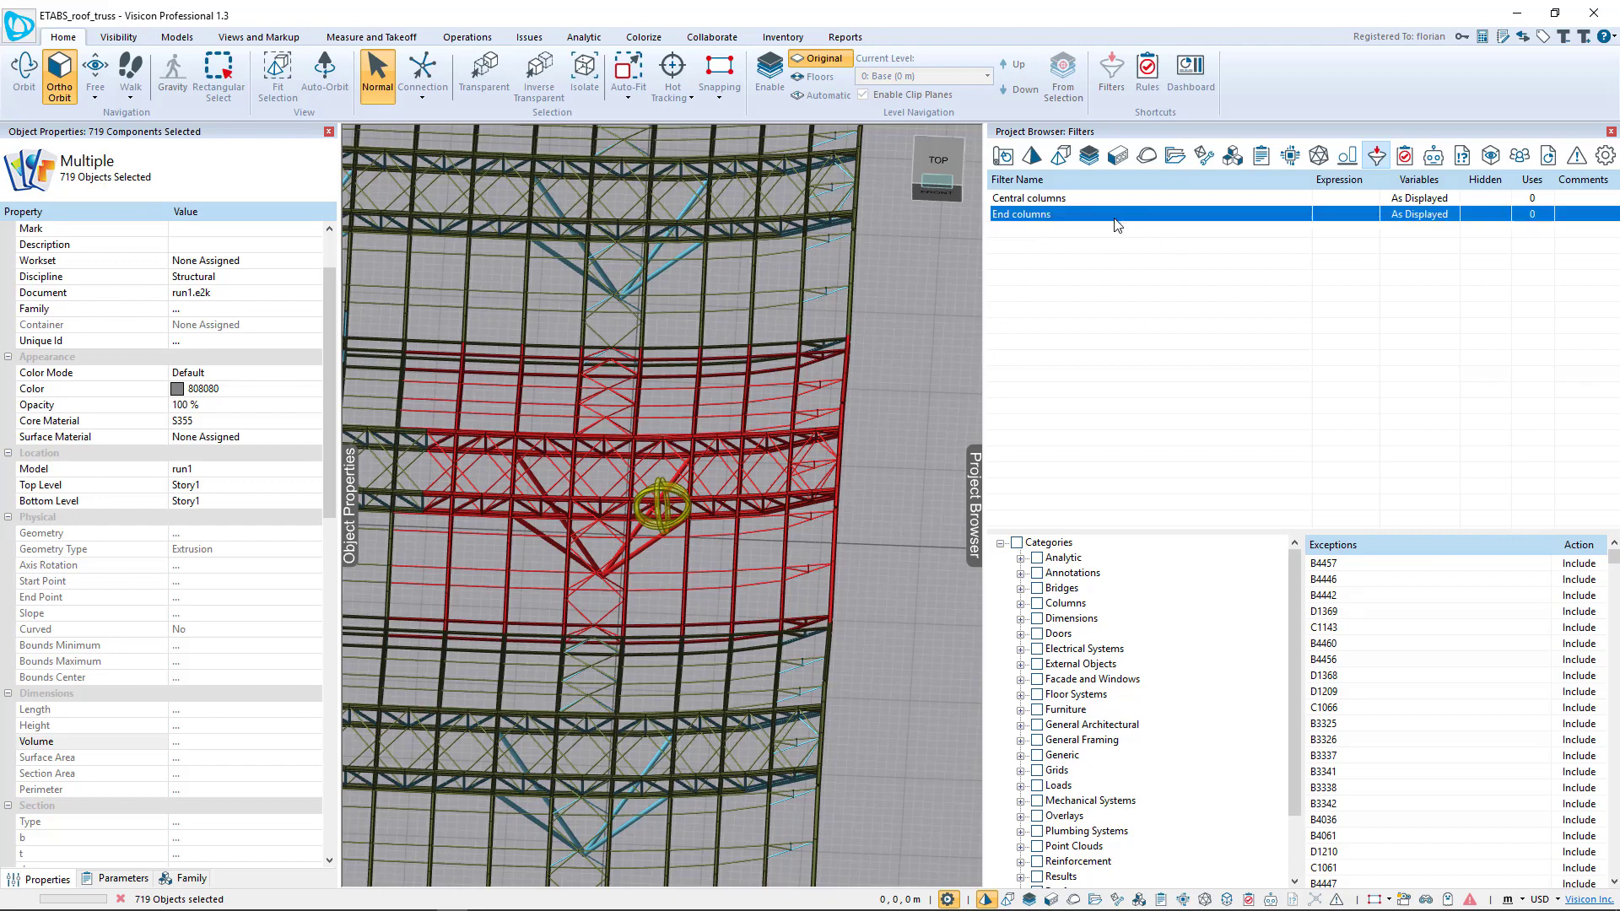
{"action": "left_click", "coordinate": [1120, 229]}
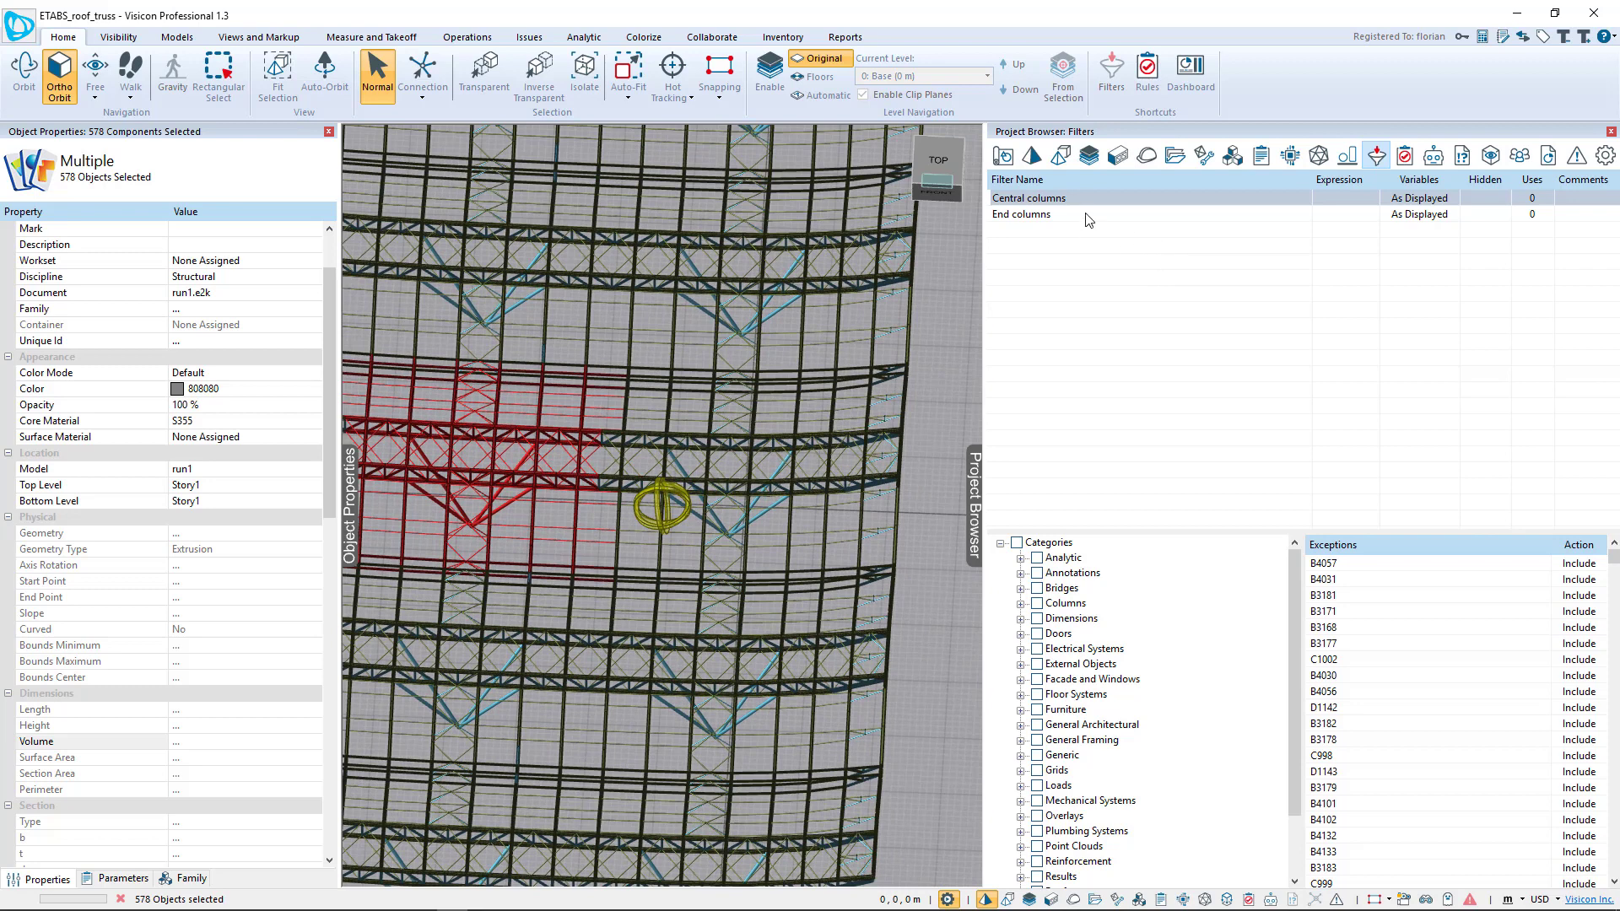
- Create a new Inventory report named 'Complete roof'
{"action": "left_click", "coordinate": [945, 361]}
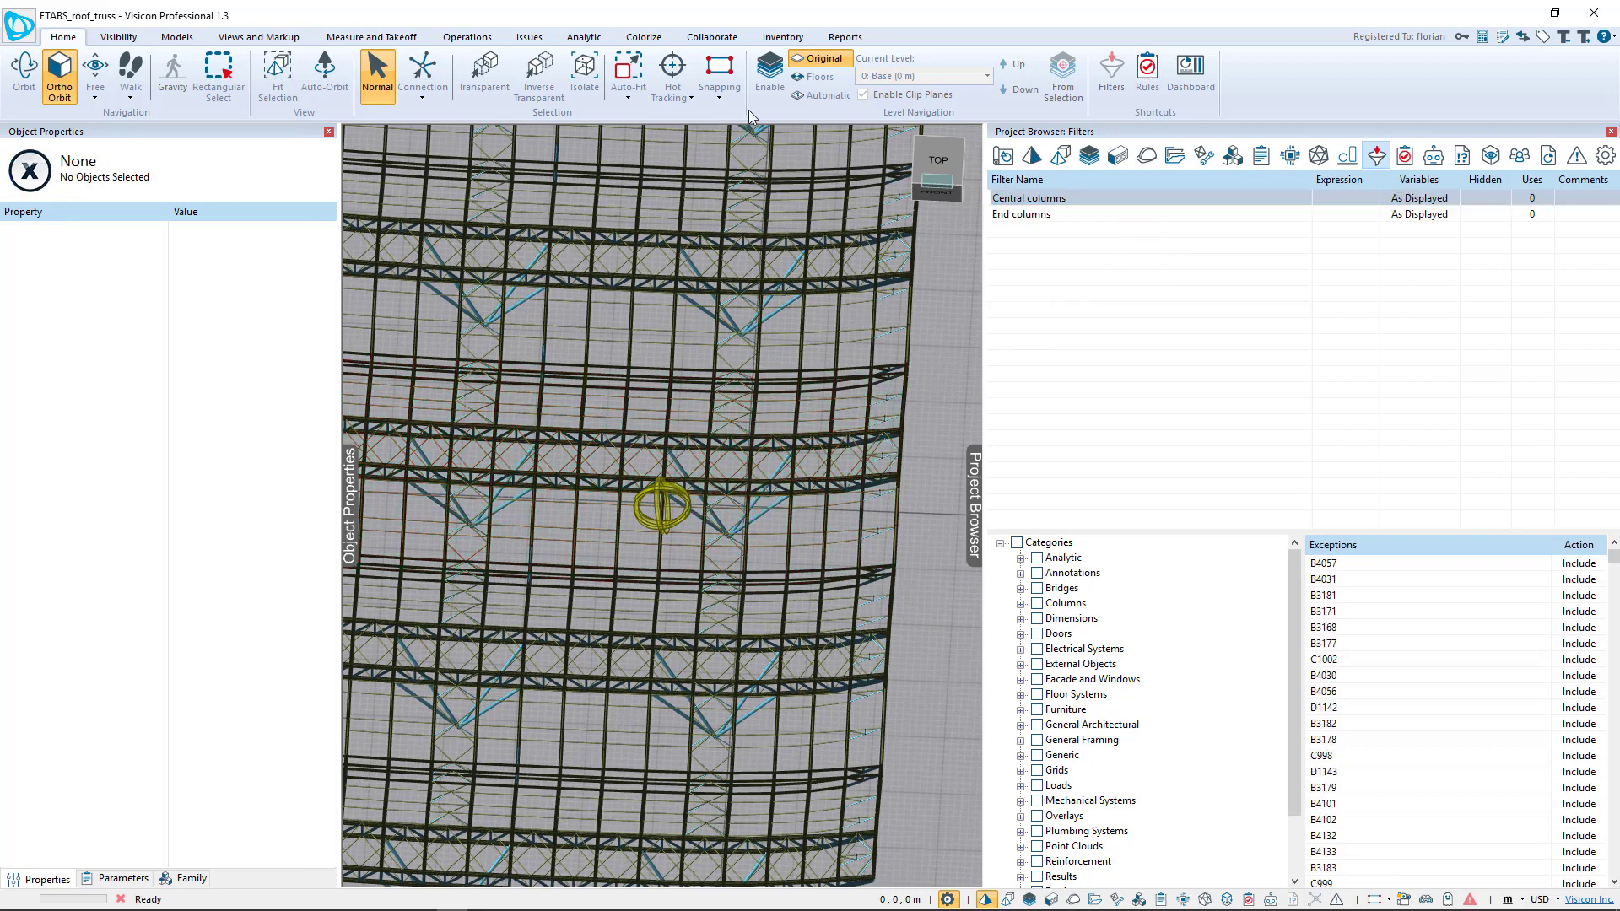
{"action": "left_click", "coordinate": [844, 37]}
{"action": "left_click", "coordinate": [674, 91]}
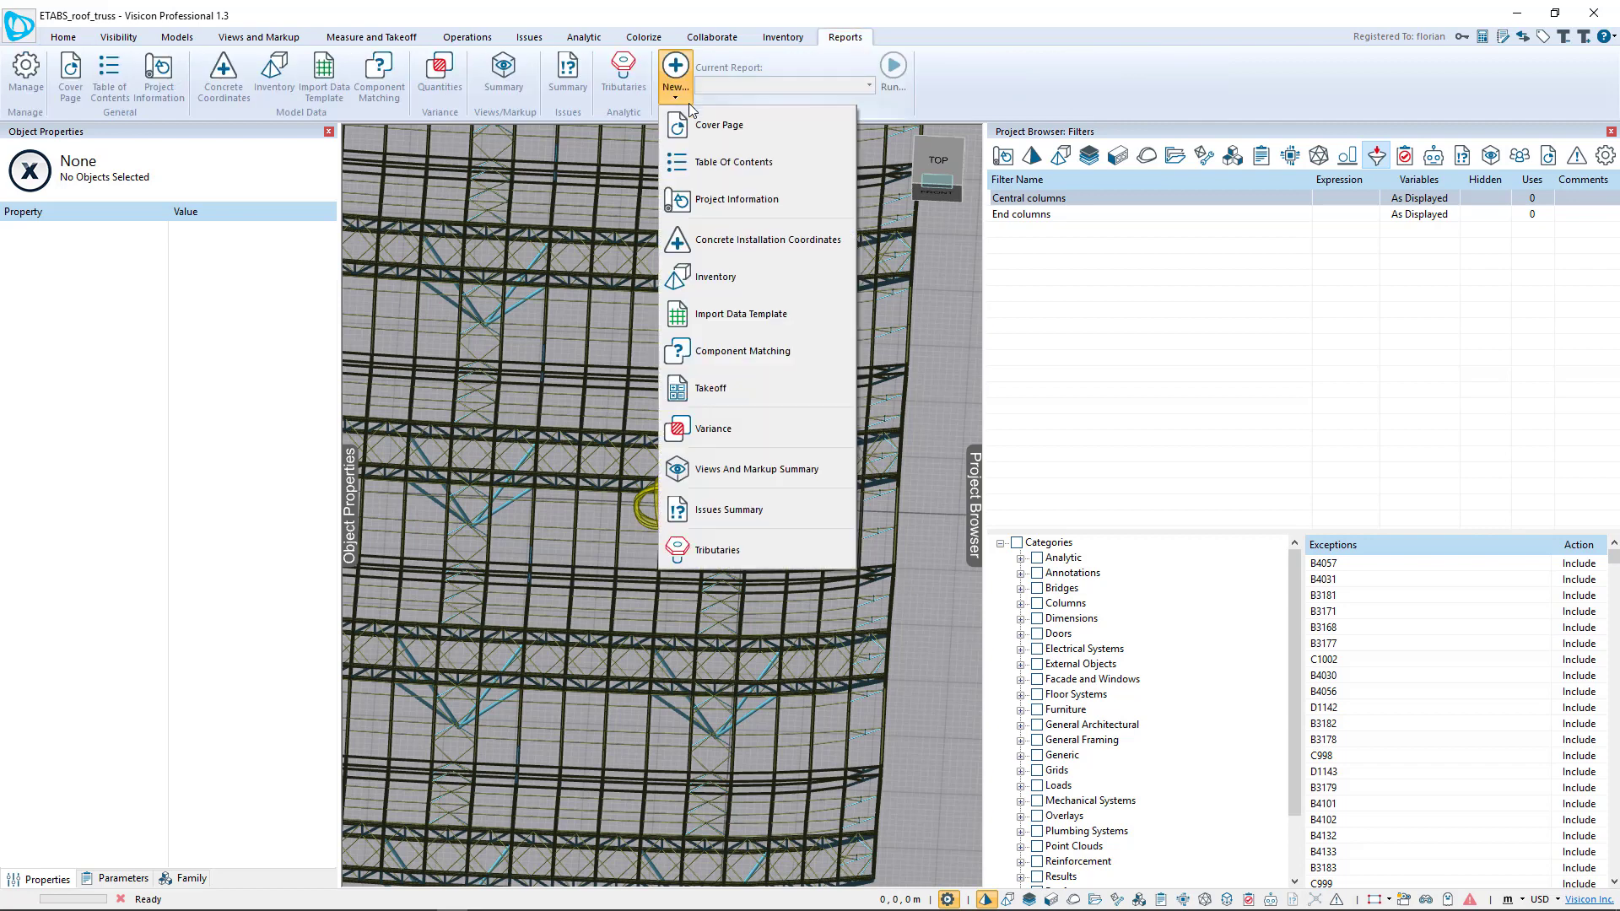
{"action": "left_click", "coordinate": [715, 279]}
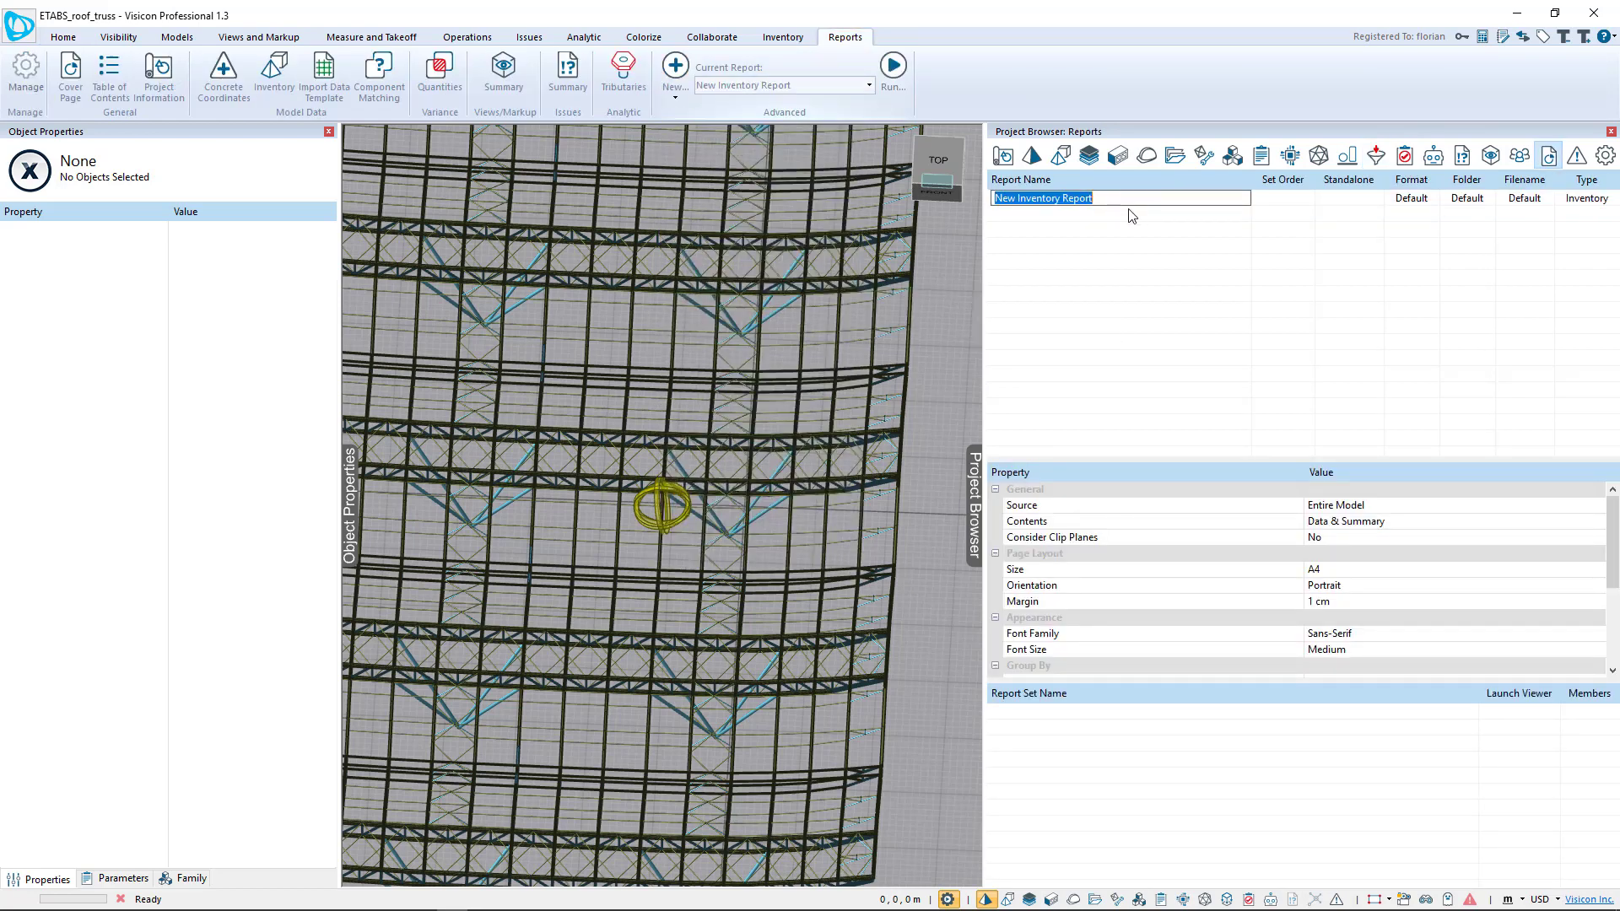
{"action": "type", "text": "Complete roof"}
{"action": "key", "text": "Return"}
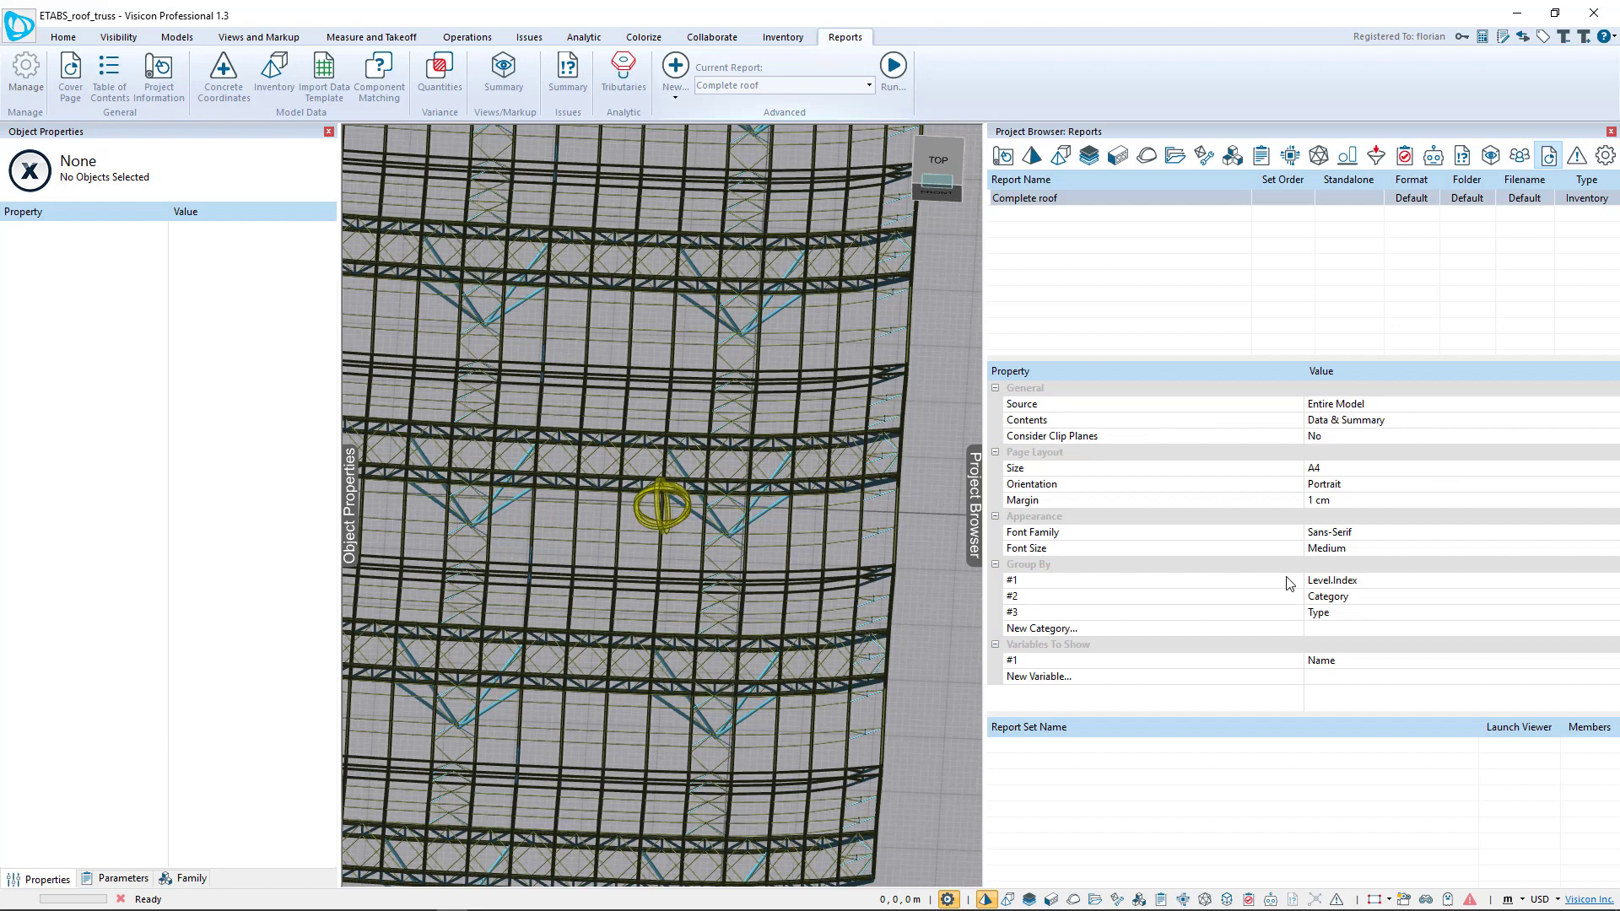
- Copy the SECTION variable from a roof beam's Parameters list
{"action": "left_click", "coordinate": [1365, 582]}
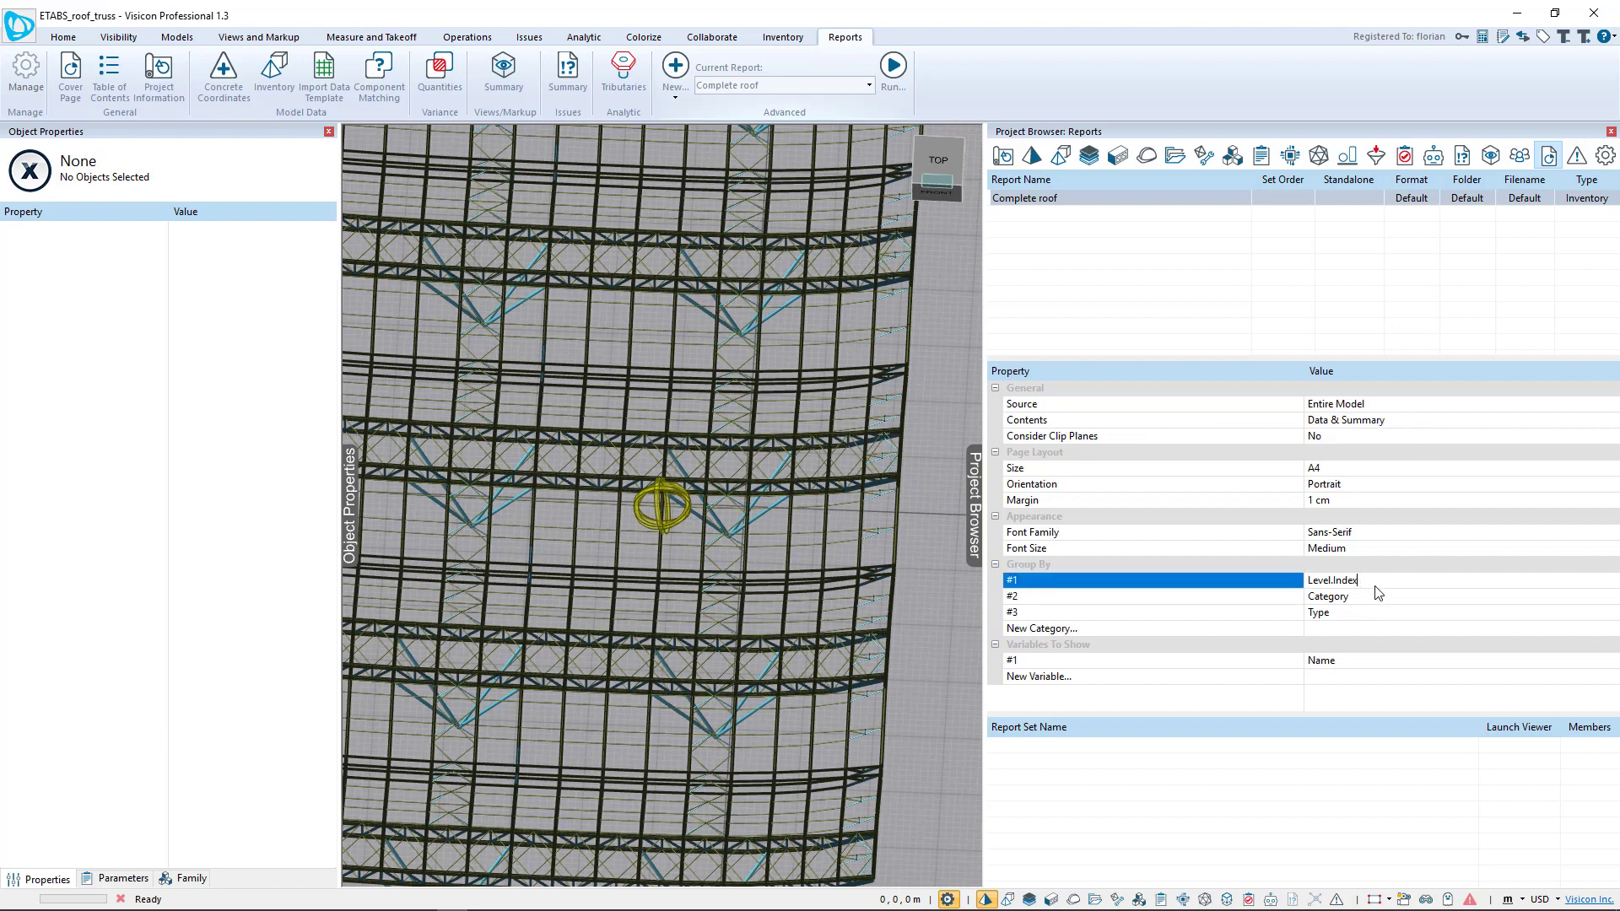
{"action": "scroll", "coordinate": [760, 535], "scroll_direction": "up", "scroll_amount": 5}
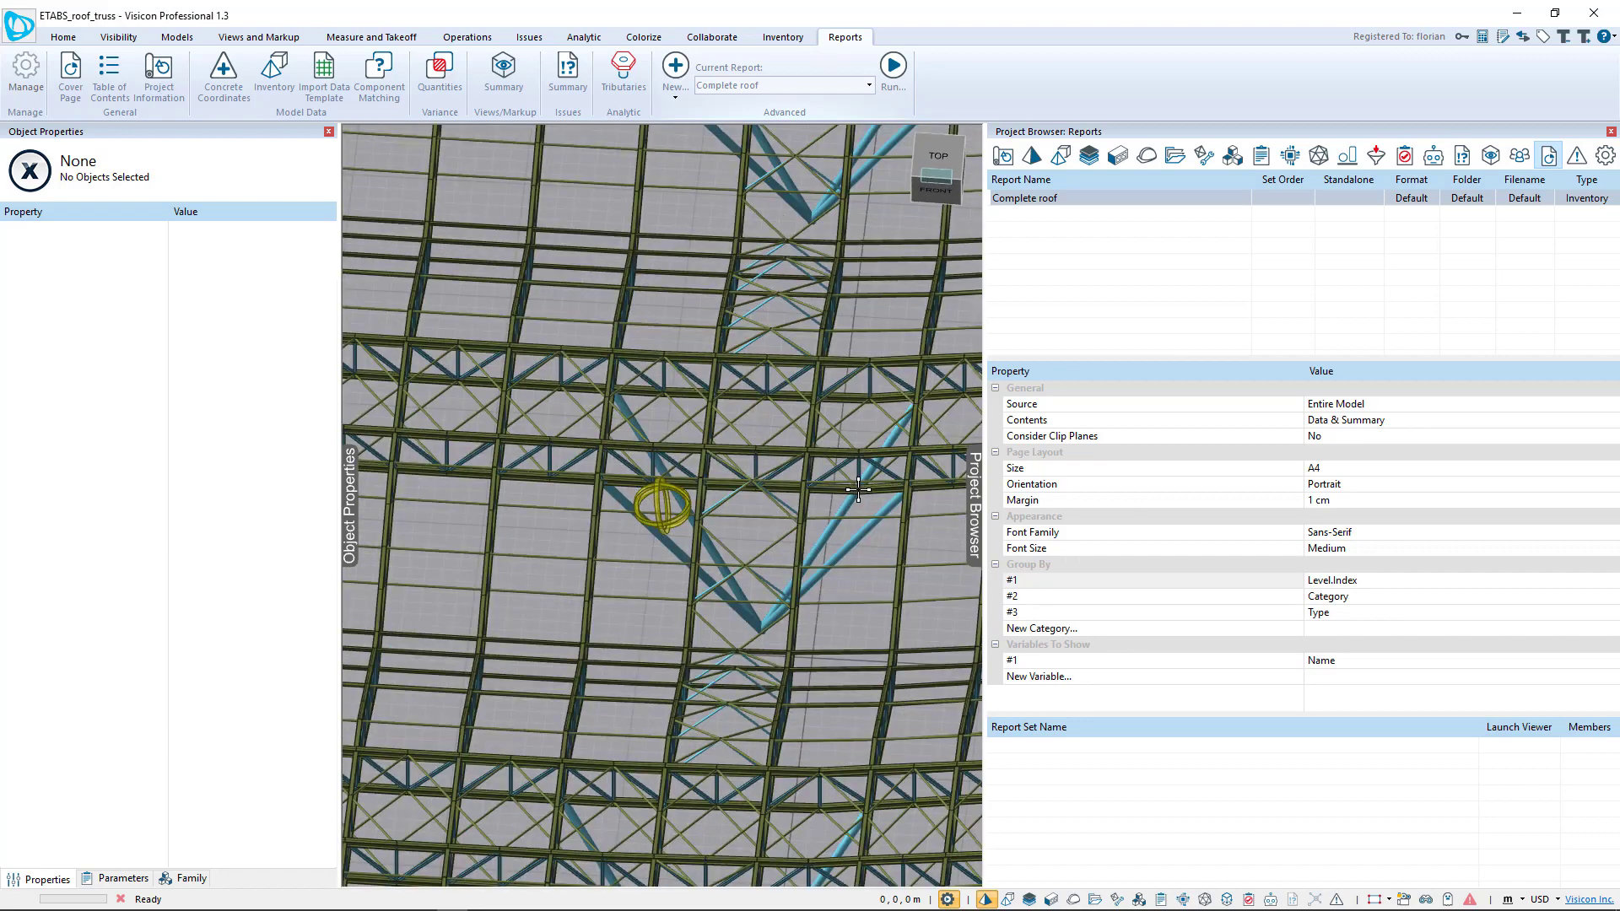
{"action": "left_click", "coordinate": [869, 487]}
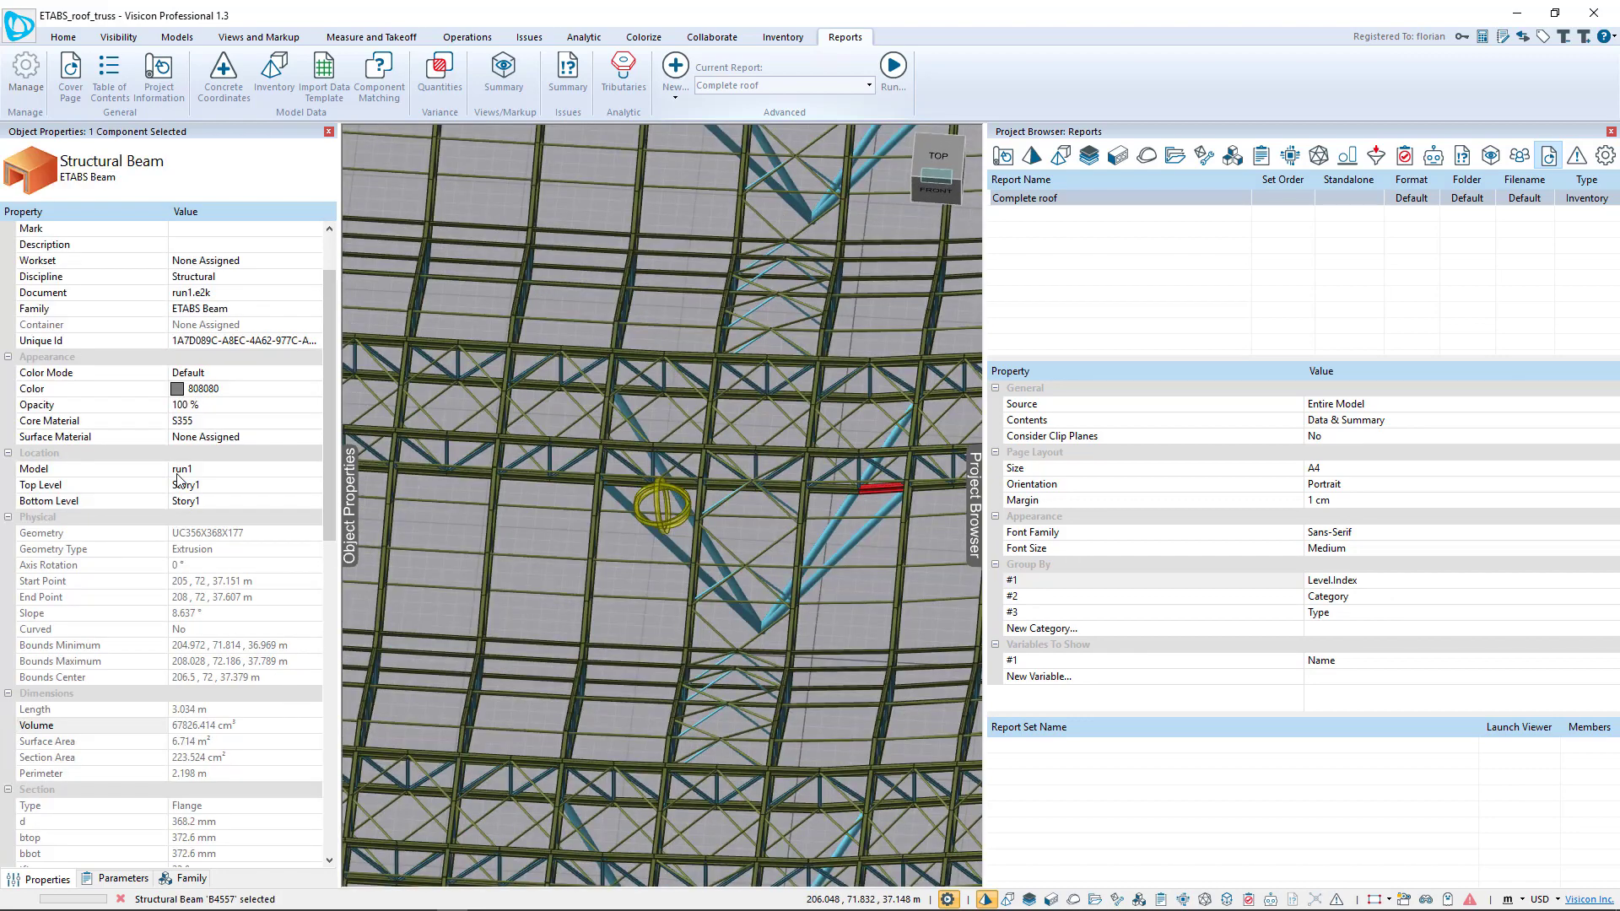
{"action": "left_click_drag", "start_coordinate": [329, 447], "coordinate": [332, 386]}
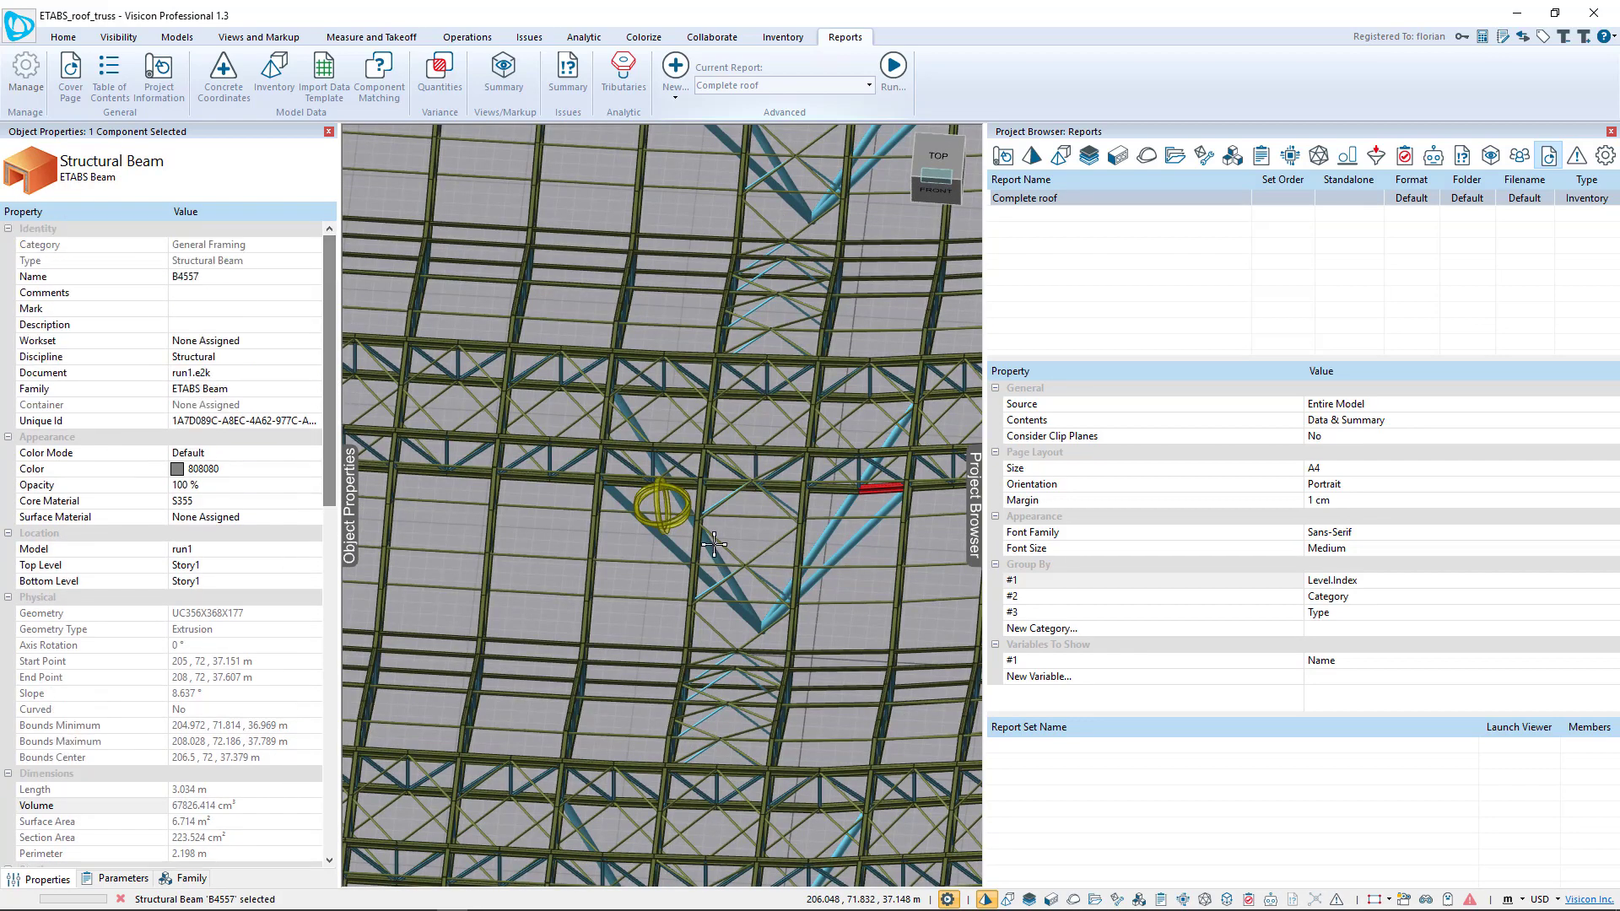
{"action": "left_click", "coordinate": [131, 883]}
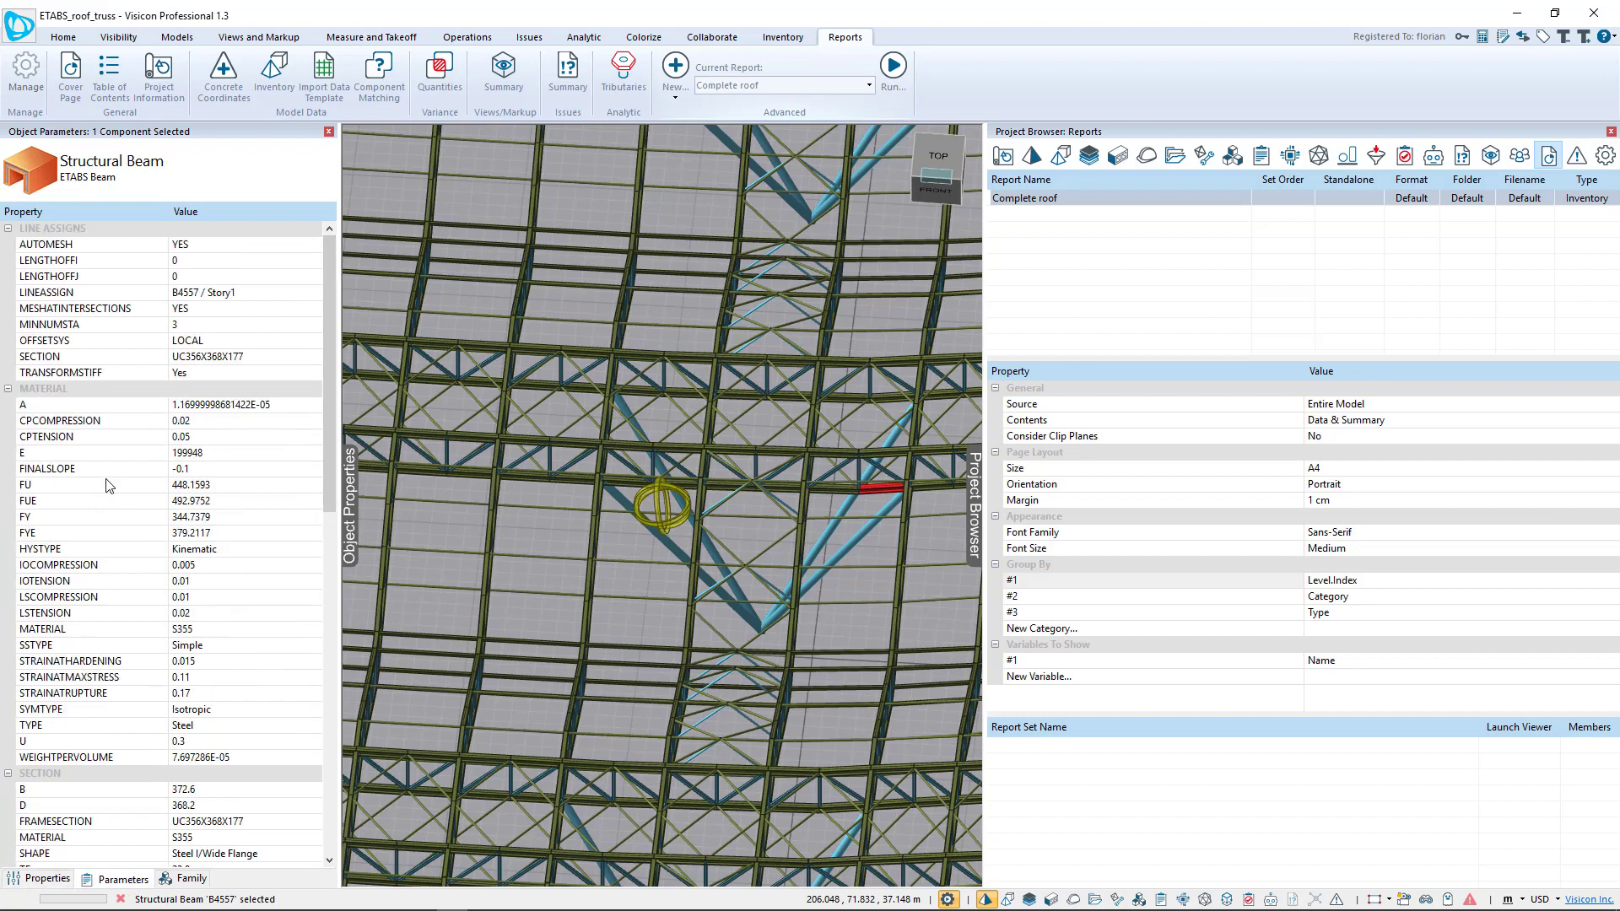
{"action": "left_click", "coordinate": [76, 358]}
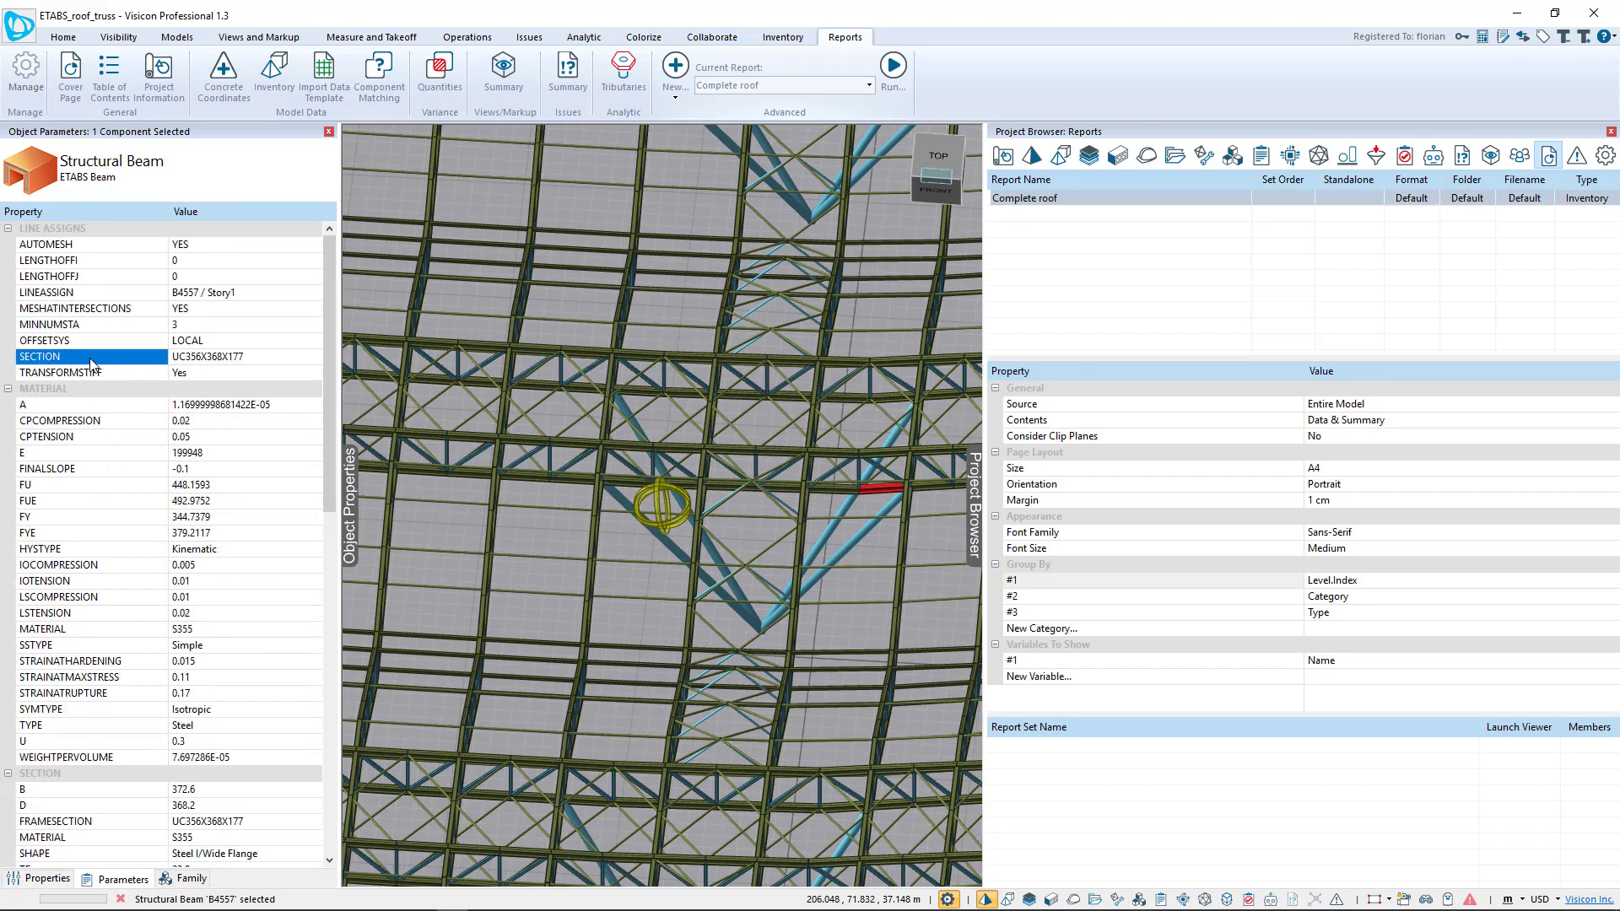
{"action": "right_click", "coordinate": [92, 363]}
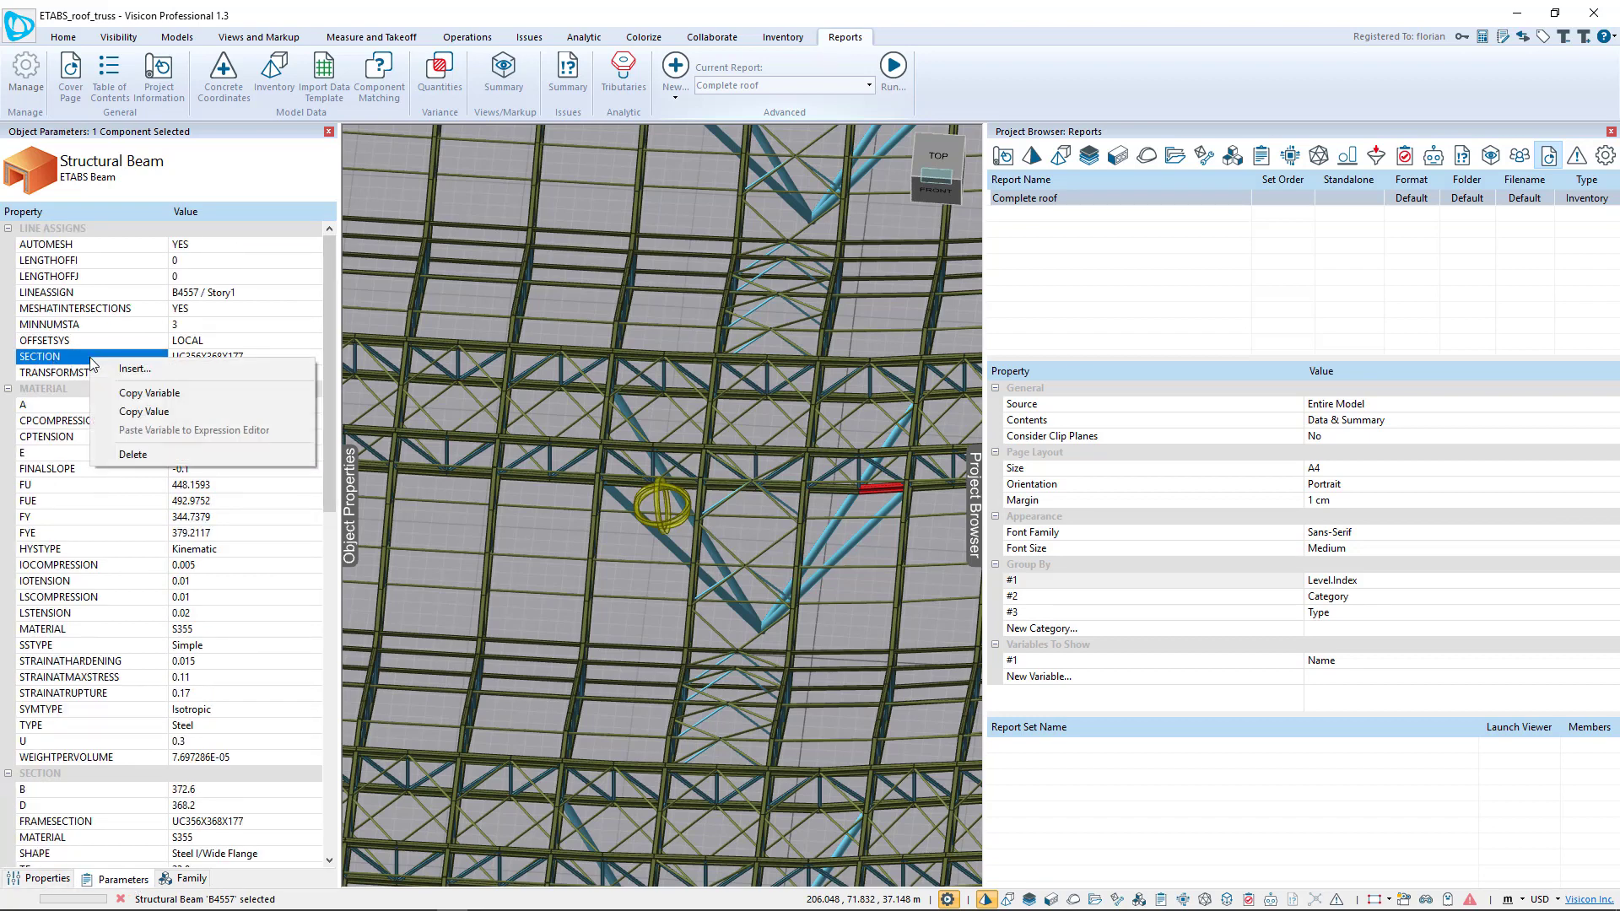
{"action": "left_click", "coordinate": [153, 396]}
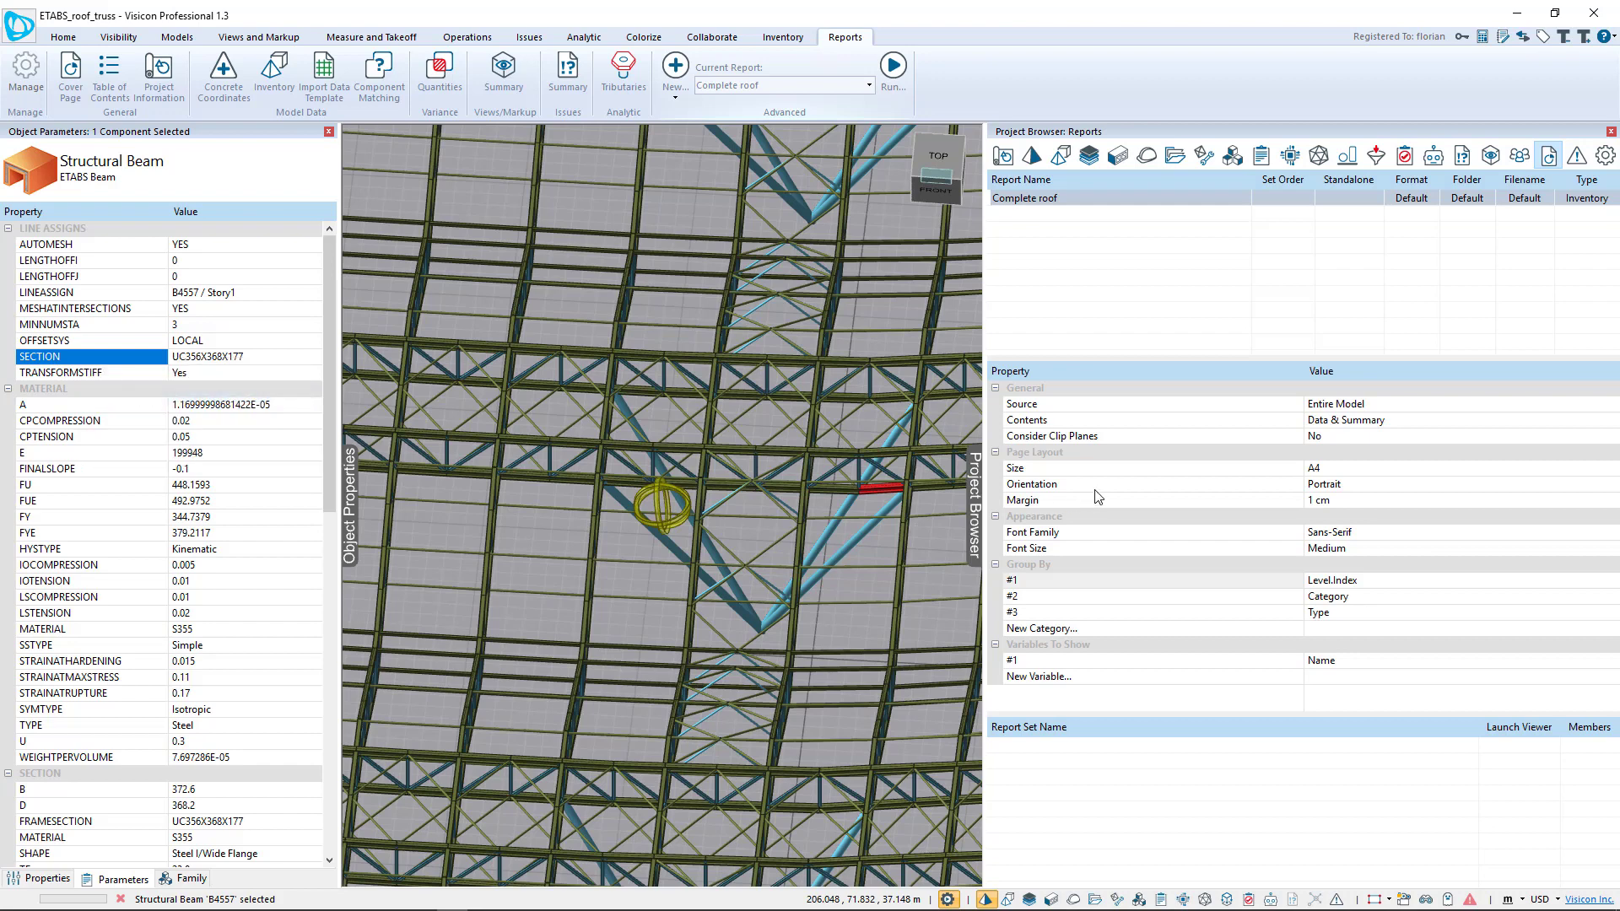
- Set Group By #1 to LineAssigns.Section and remove the Category grouping
{"action": "left_click", "coordinate": [1357, 582]}
{"action": "left_click", "coordinate": [1380, 584]}
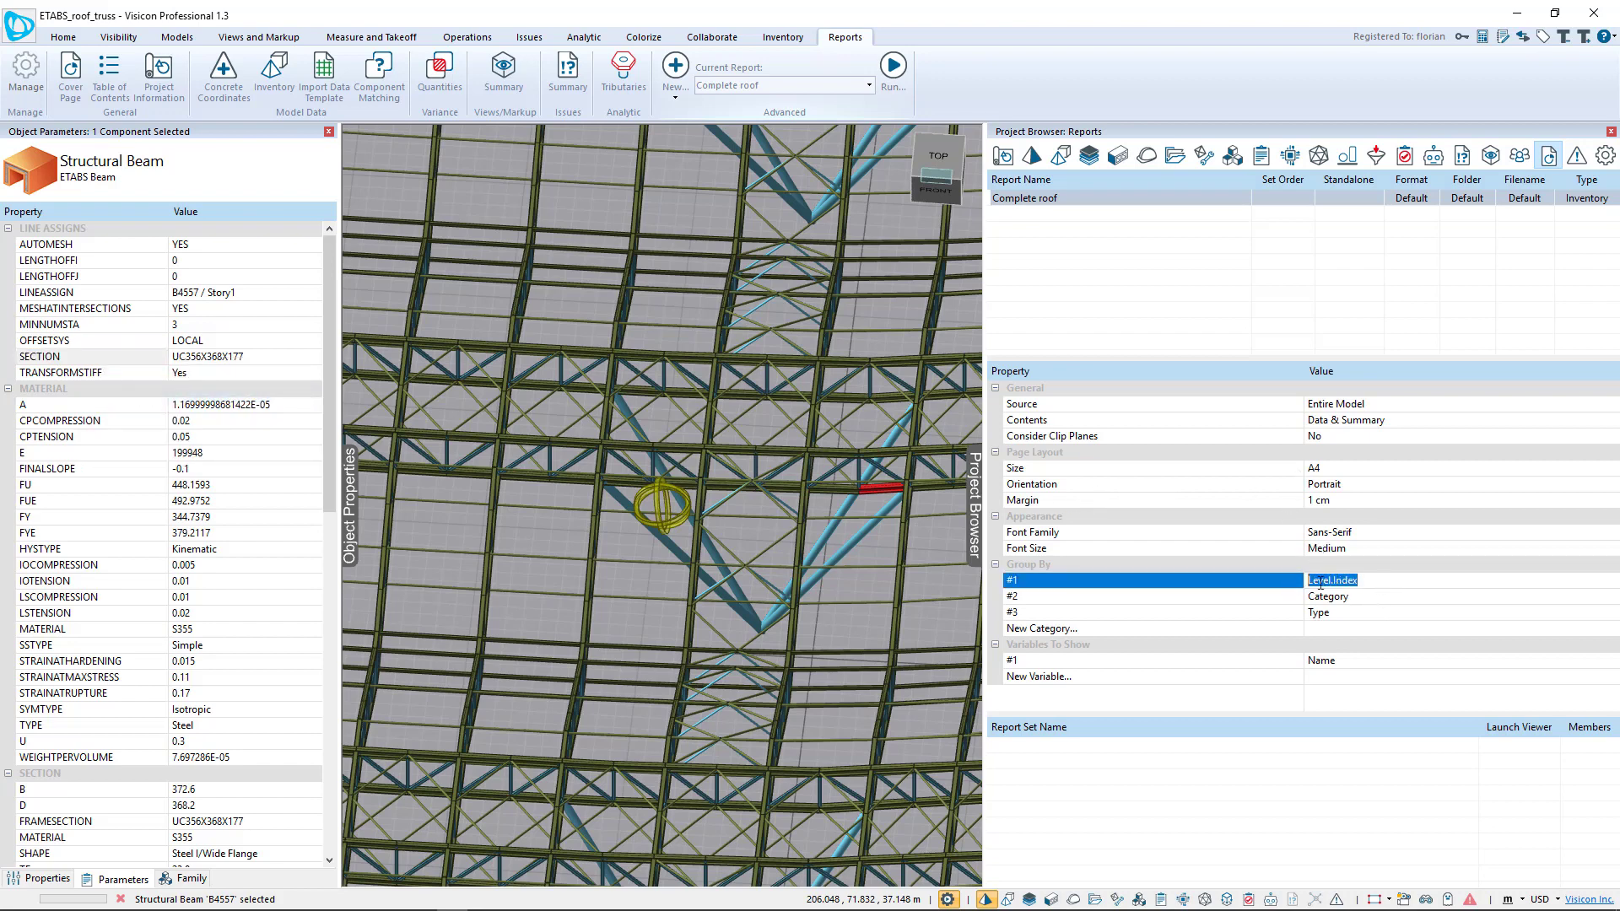
{"action": "right_click", "coordinate": [1365, 583]}
{"action": "left_click", "coordinate": [1317, 660]}
{"action": "left_click", "coordinate": [1374, 604]}
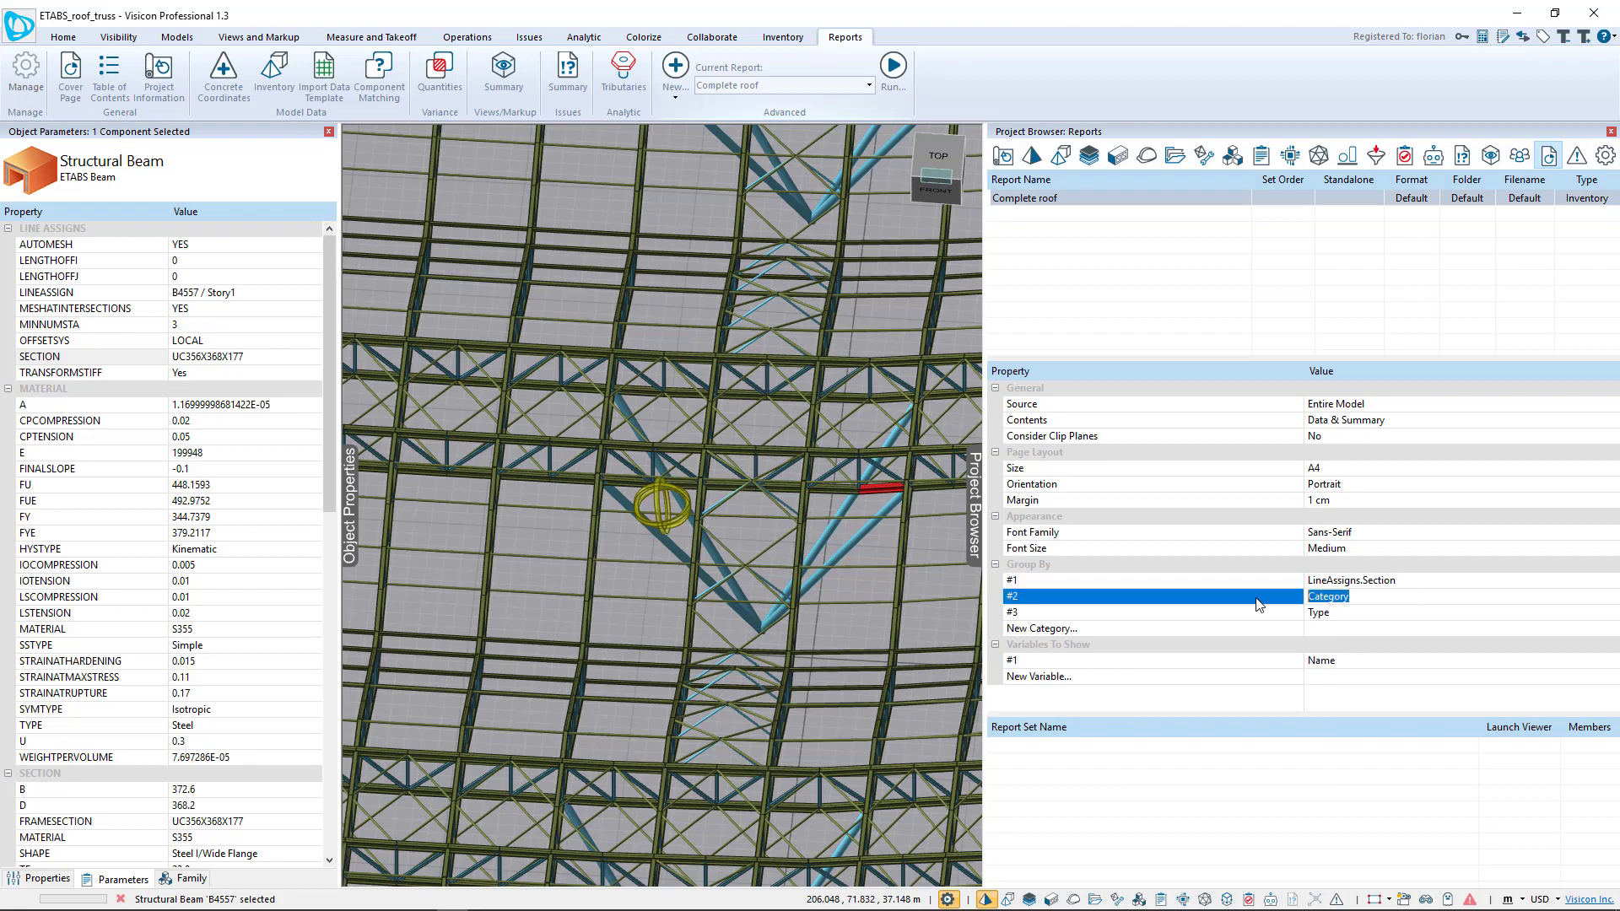
{"action": "key", "text": "Return"}
{"action": "left_click_drag", "start_coordinate": [1349, 601], "coordinate": [1291, 598]}
{"action": "key", "text": "BackSpace"}
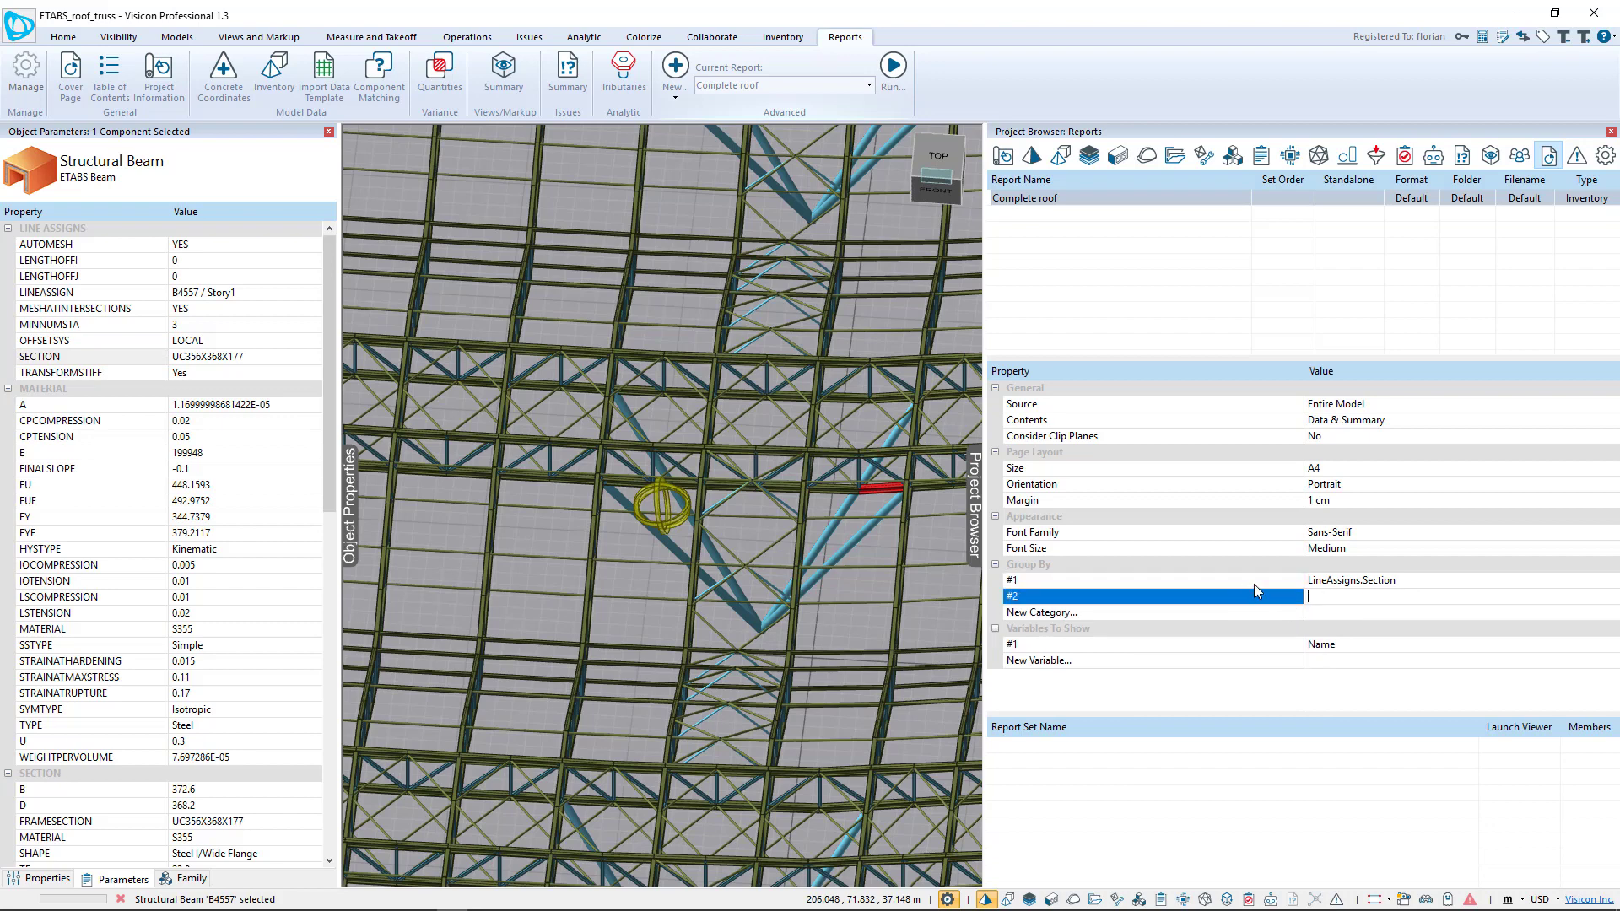
{"action": "key", "text": "Return"}
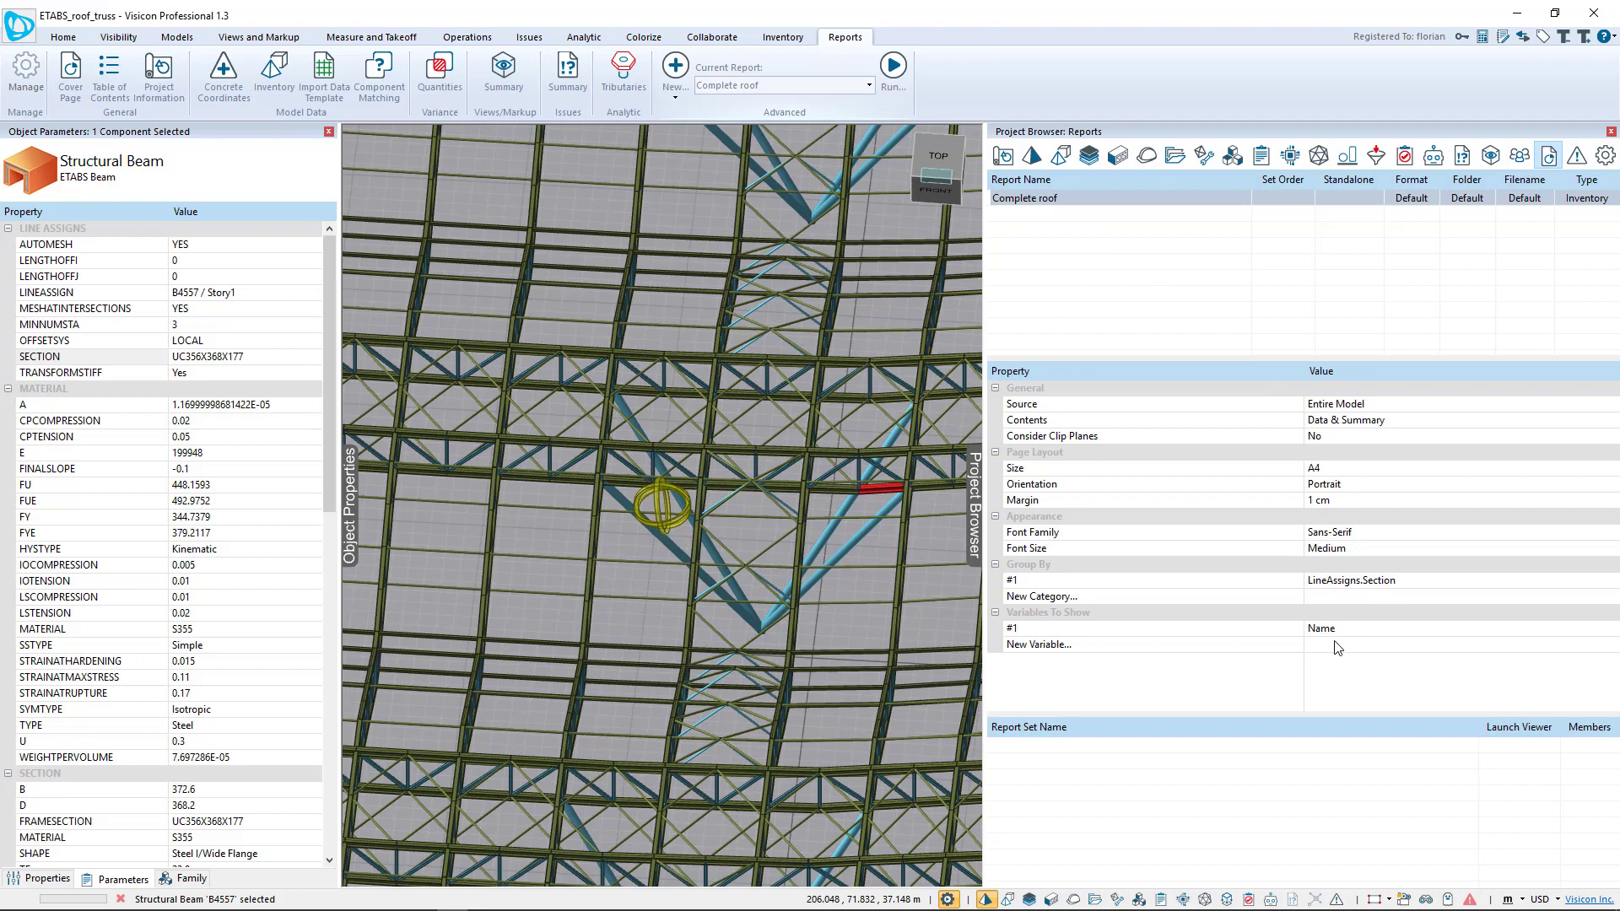
- Copy a diagonal column's Core Material variable and add CoreMaterial.Name as the second report variable
{"action": "left_click", "coordinate": [865, 534]}
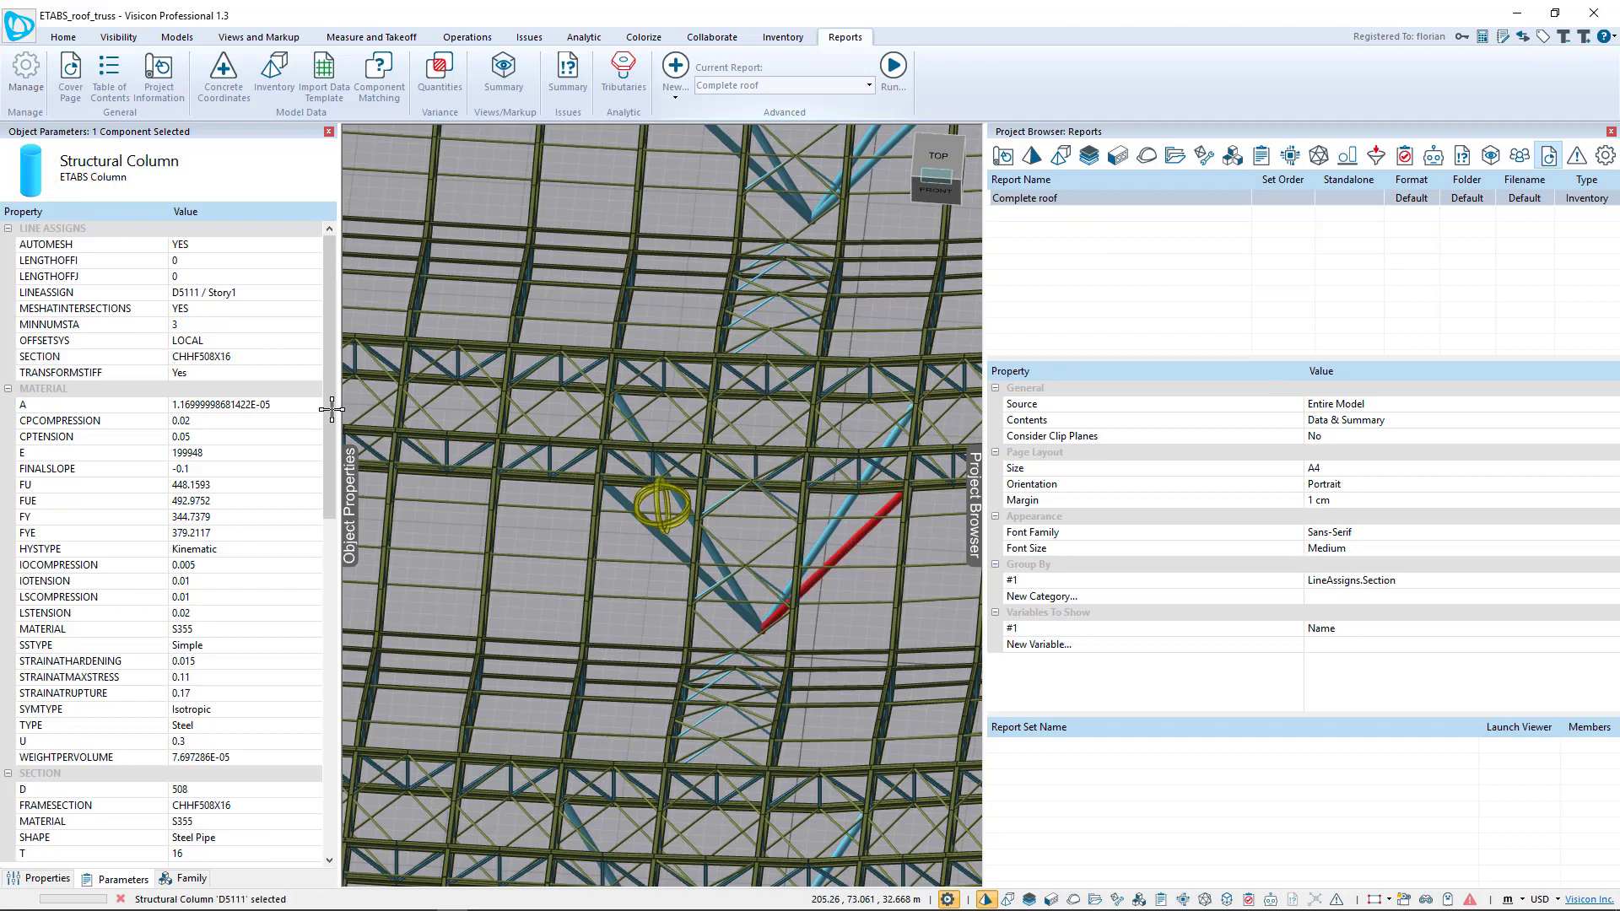
{"action": "left_click", "coordinate": [42, 879]}
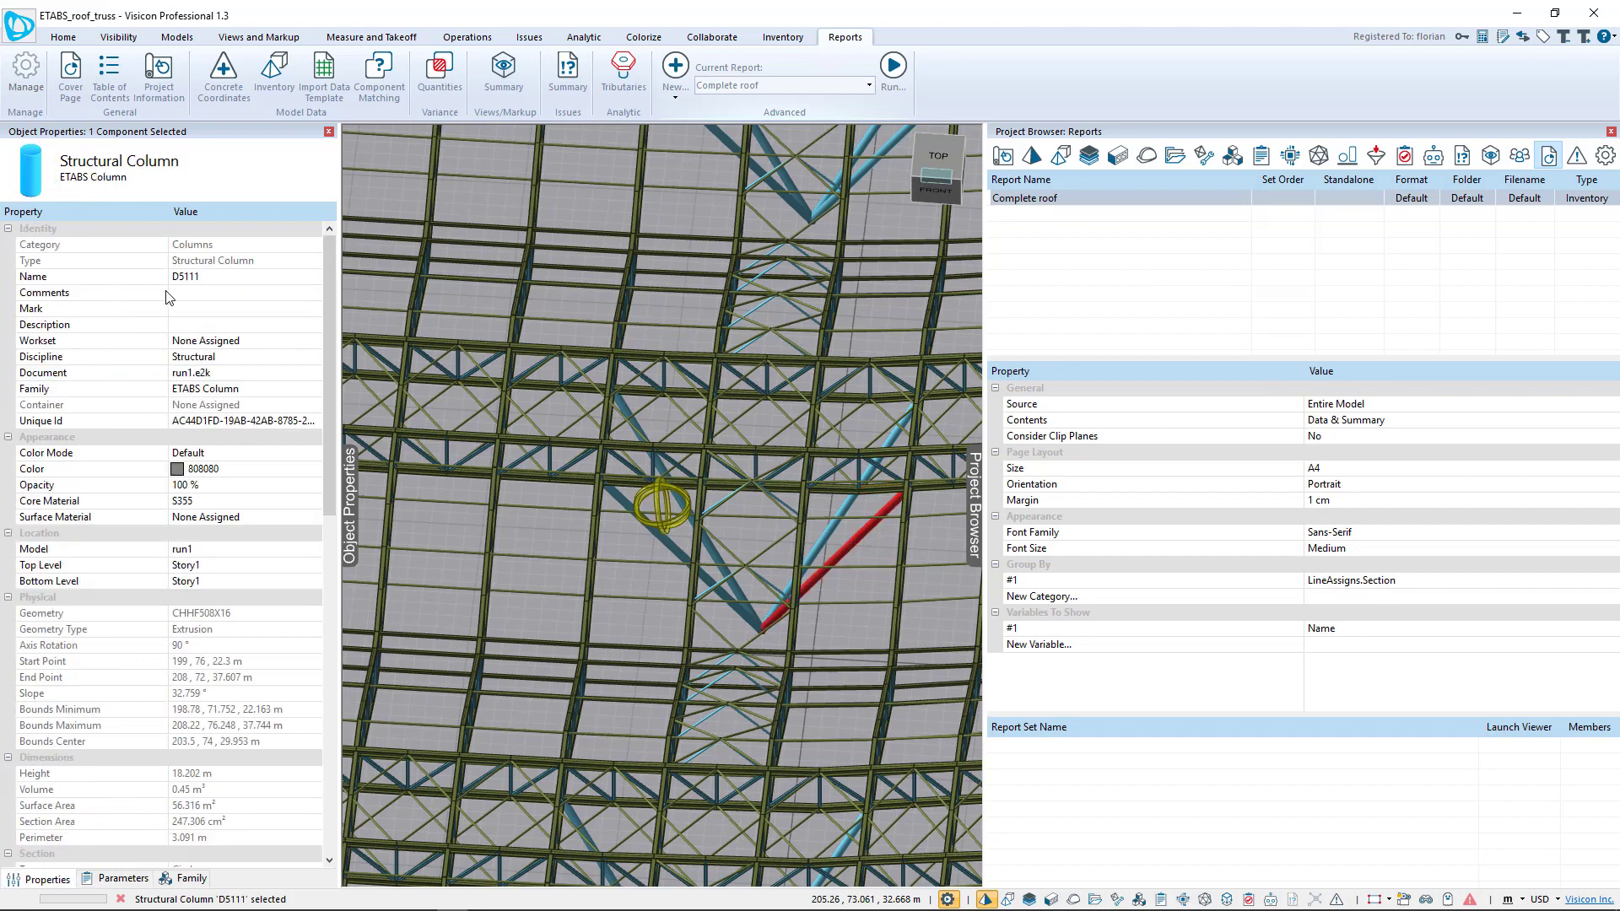
{"action": "left_click", "coordinate": [1329, 645]}
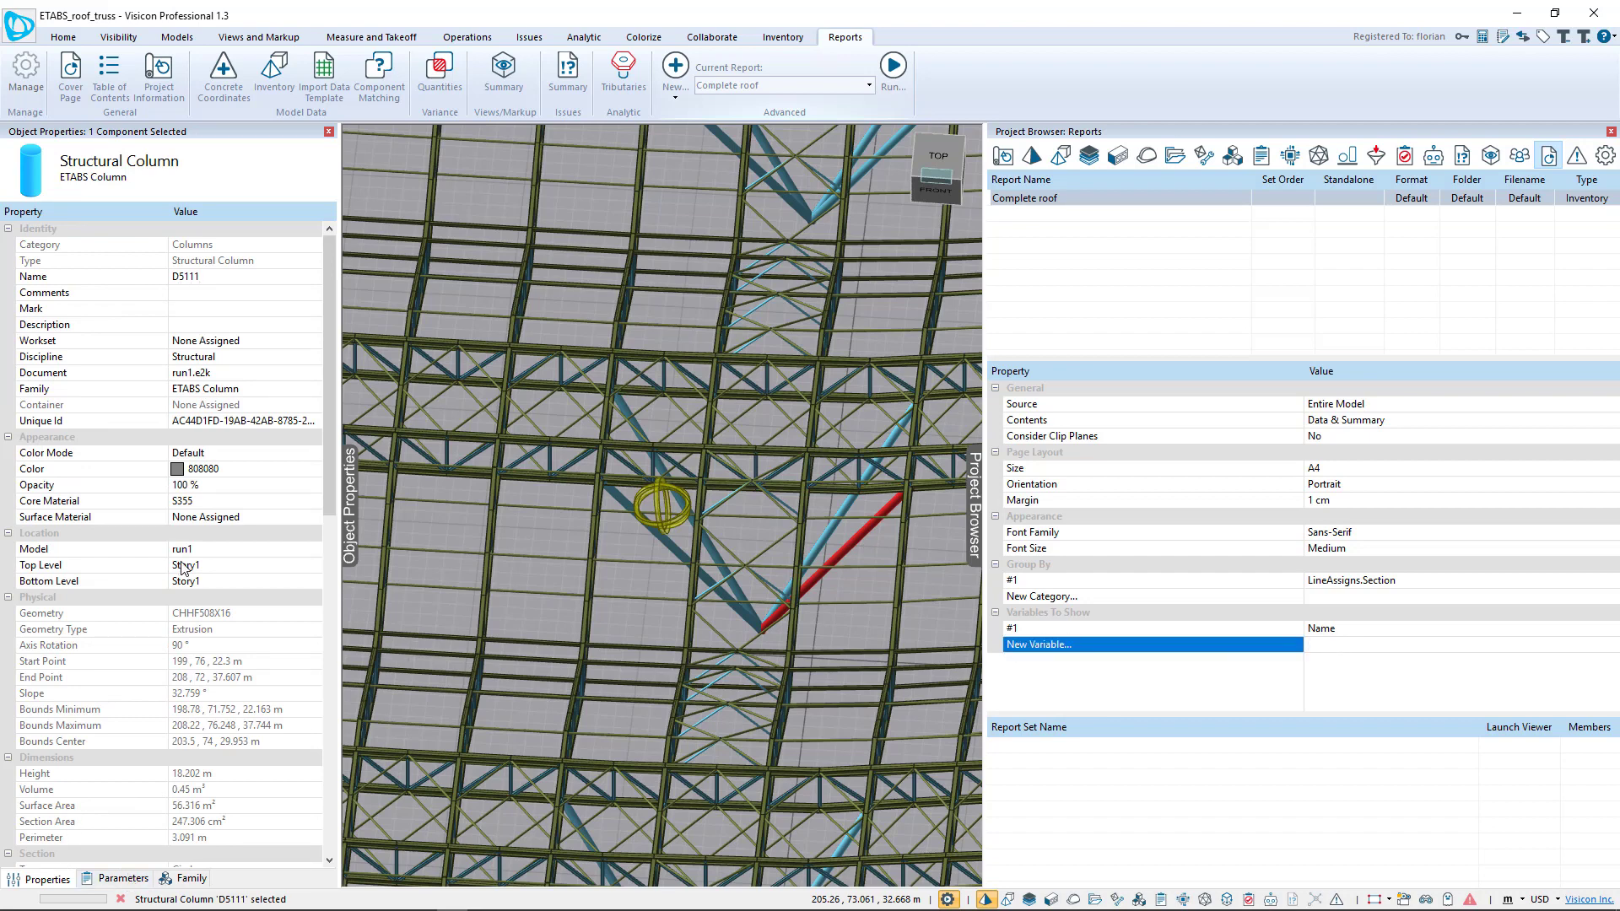
{"action": "left_click", "coordinate": [122, 501]}
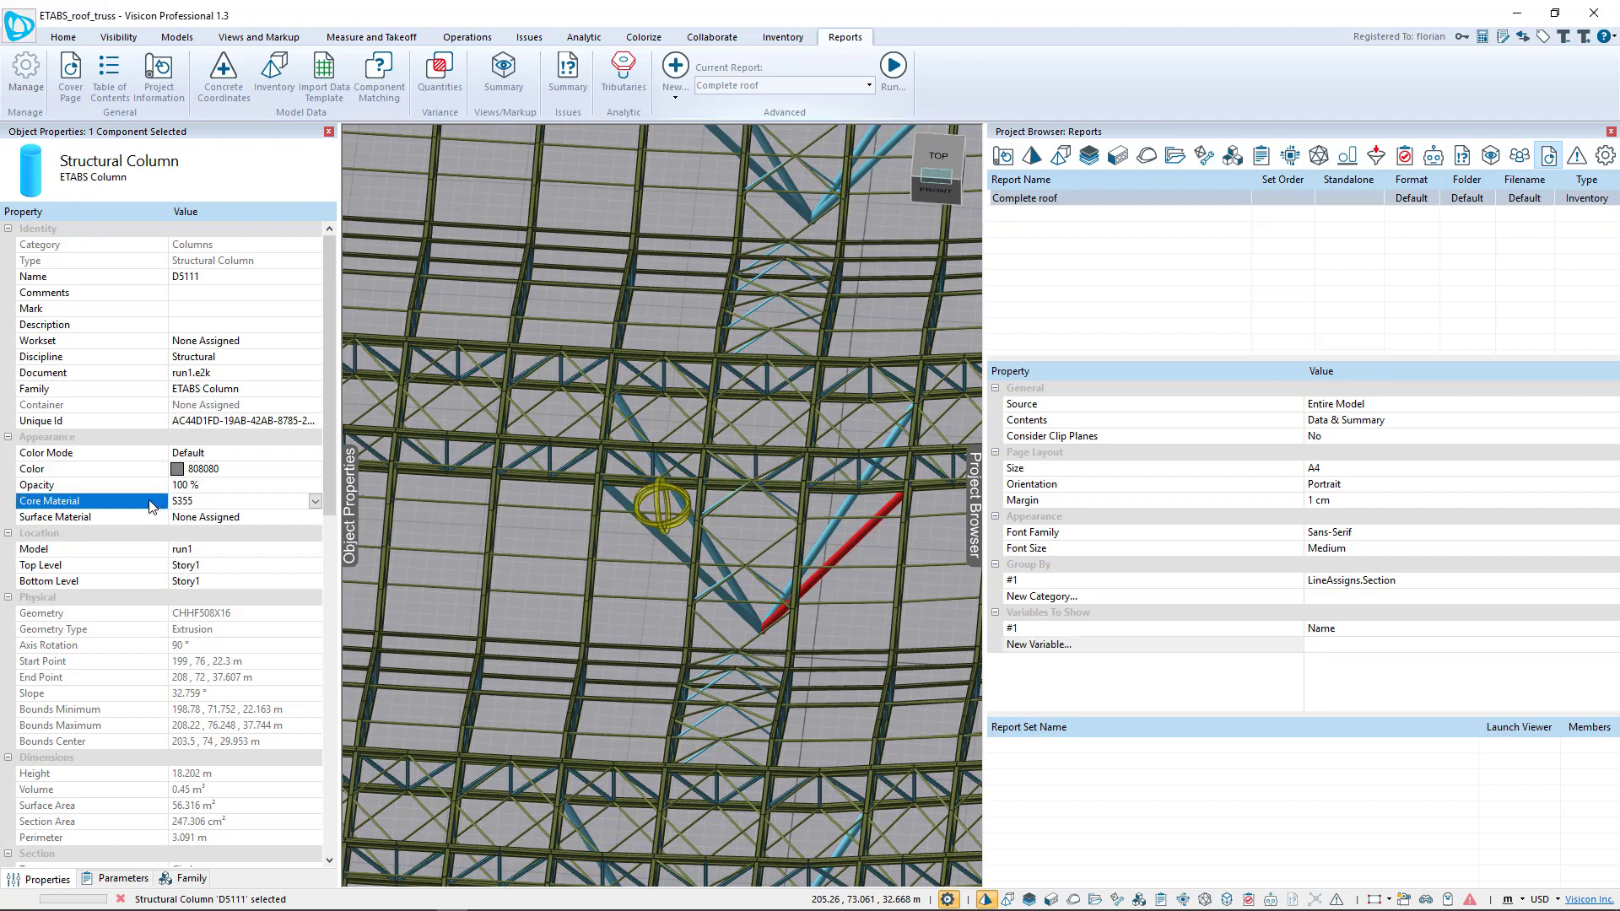
{"action": "right_click", "coordinate": [153, 506]}
{"action": "mouse_move", "coordinate": [207, 536]}
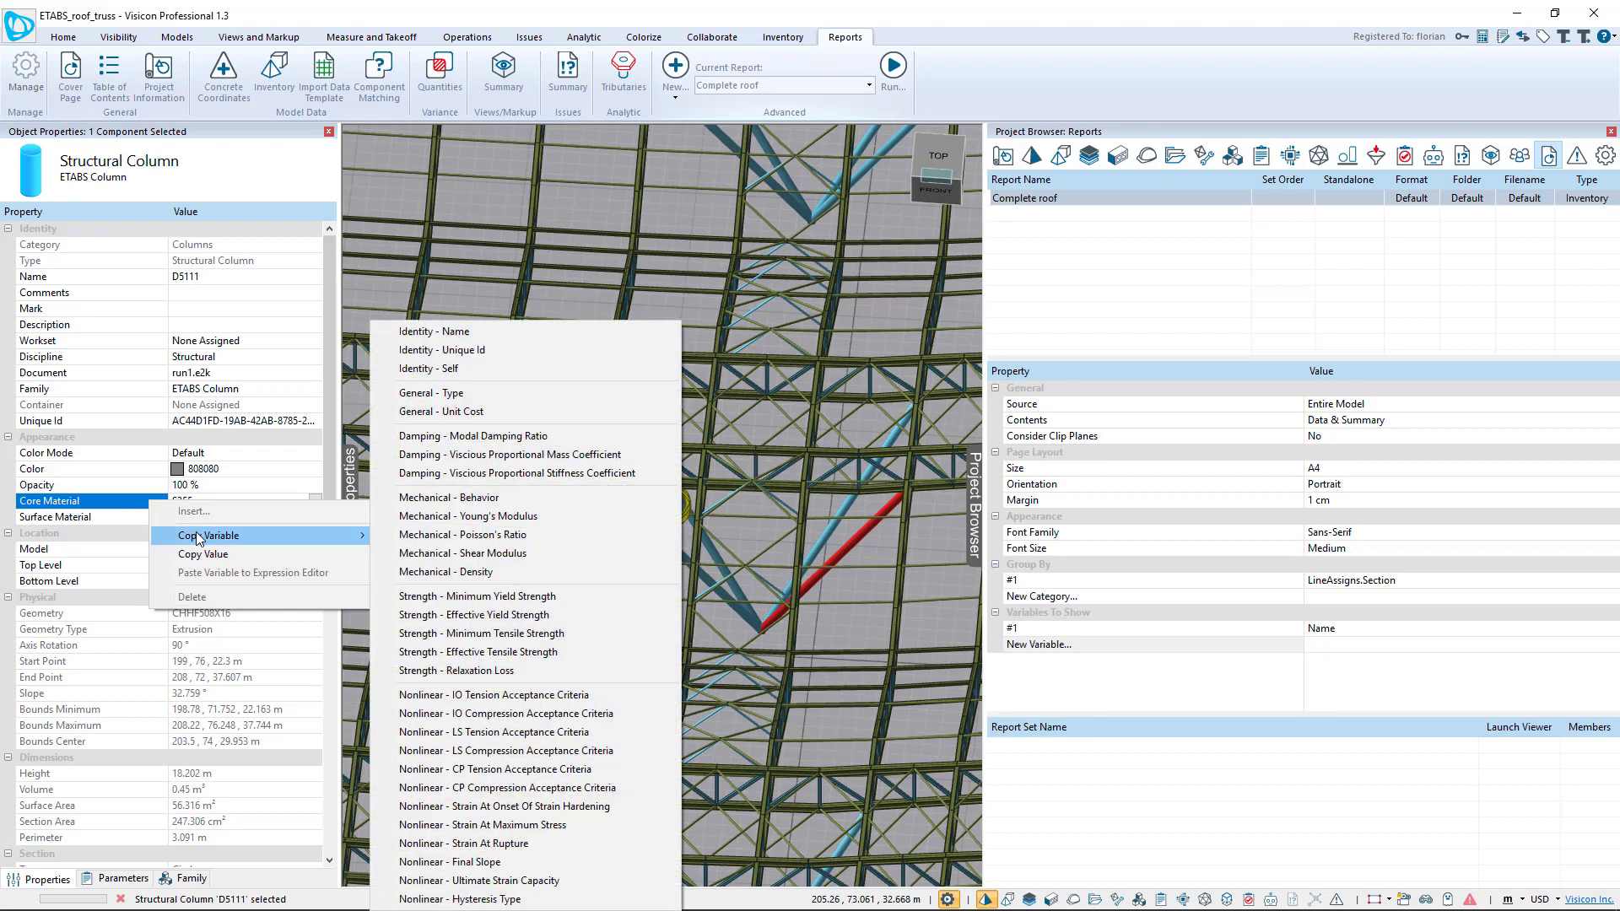
{"action": "left_click", "coordinate": [479, 346]}
{"action": "left_click", "coordinate": [1140, 645]}
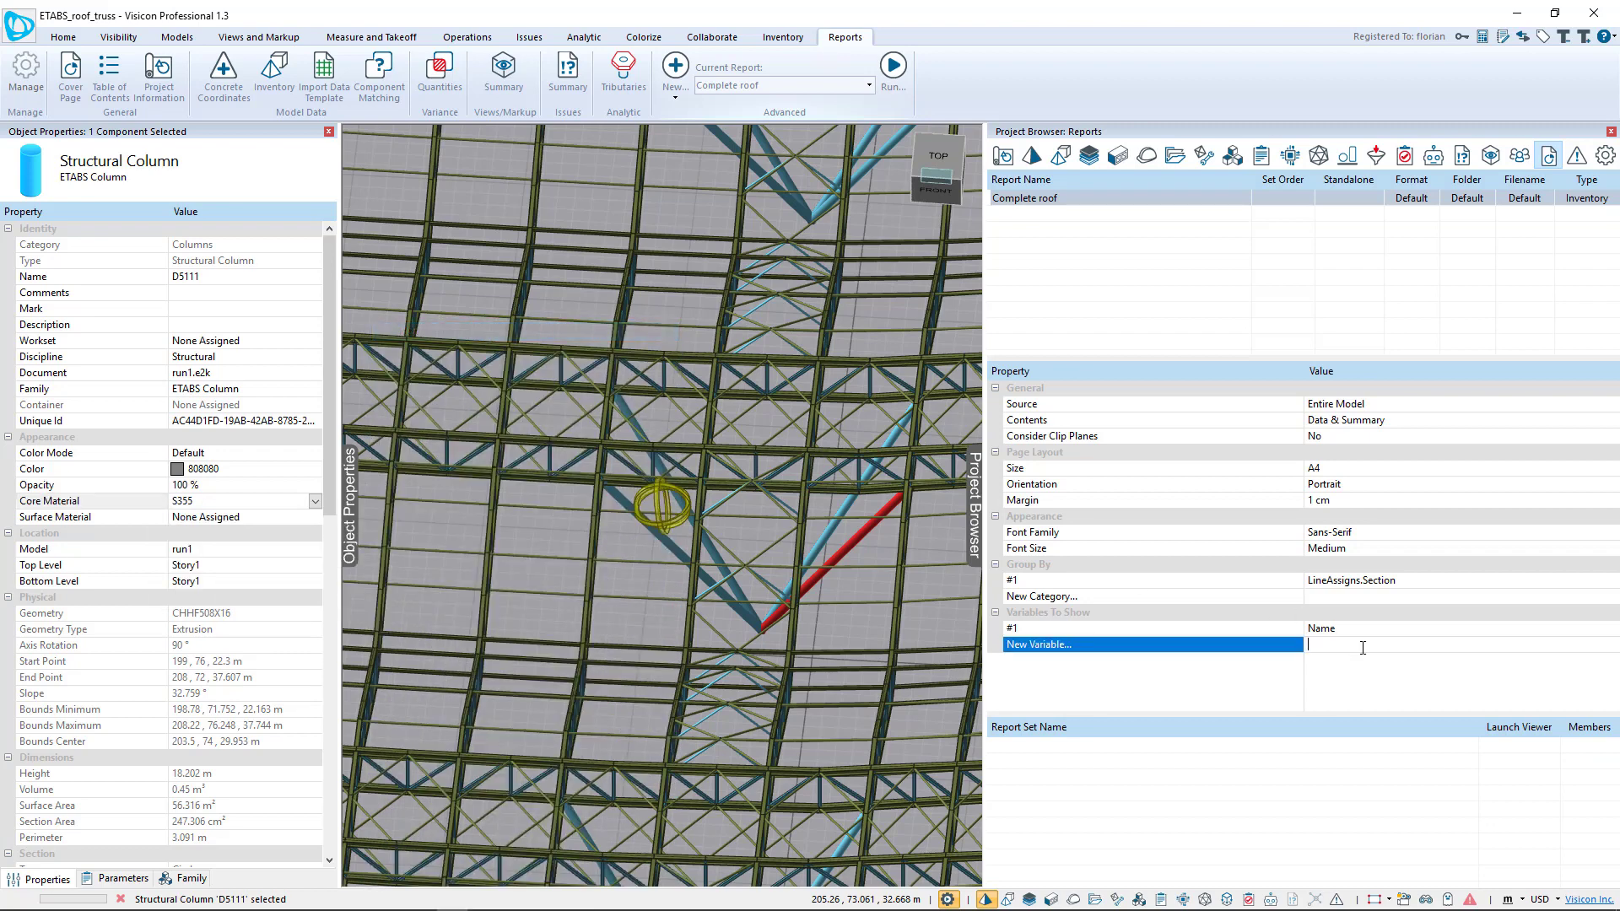
{"action": "right_click", "coordinate": [1141, 646]}
{"action": "left_click", "coordinate": [1267, 719]}
{"action": "left_click", "coordinate": [1393, 704]}
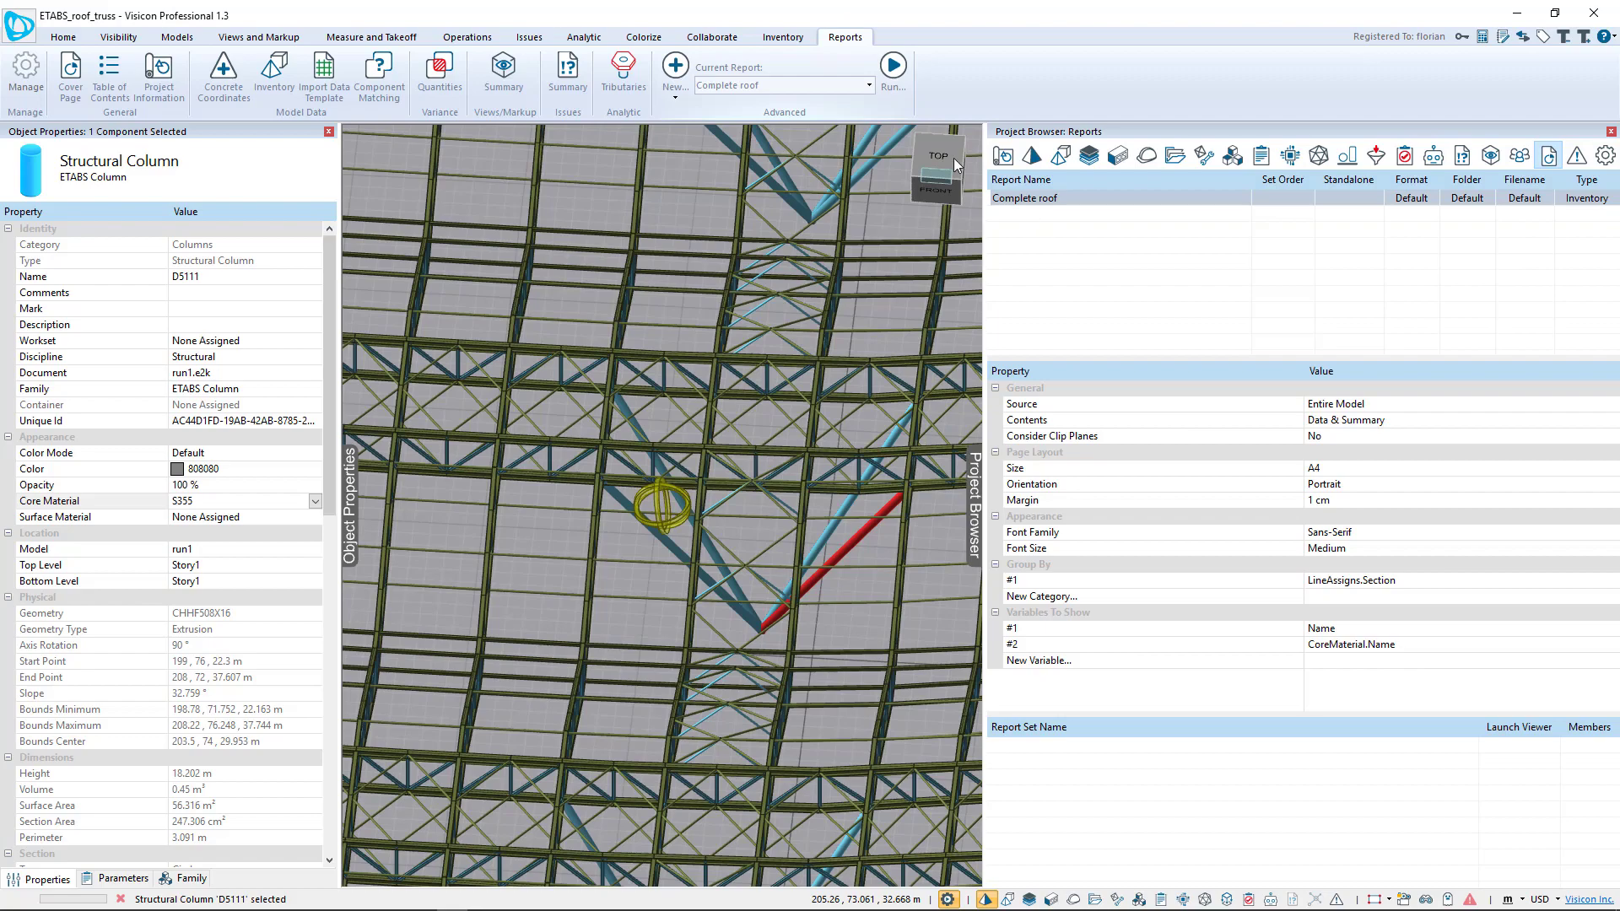
- Export Complete roof to Excel and expand the CHHF139.7X6.3 group to check its S355 members
{"action": "left_click", "coordinate": [894, 76]}
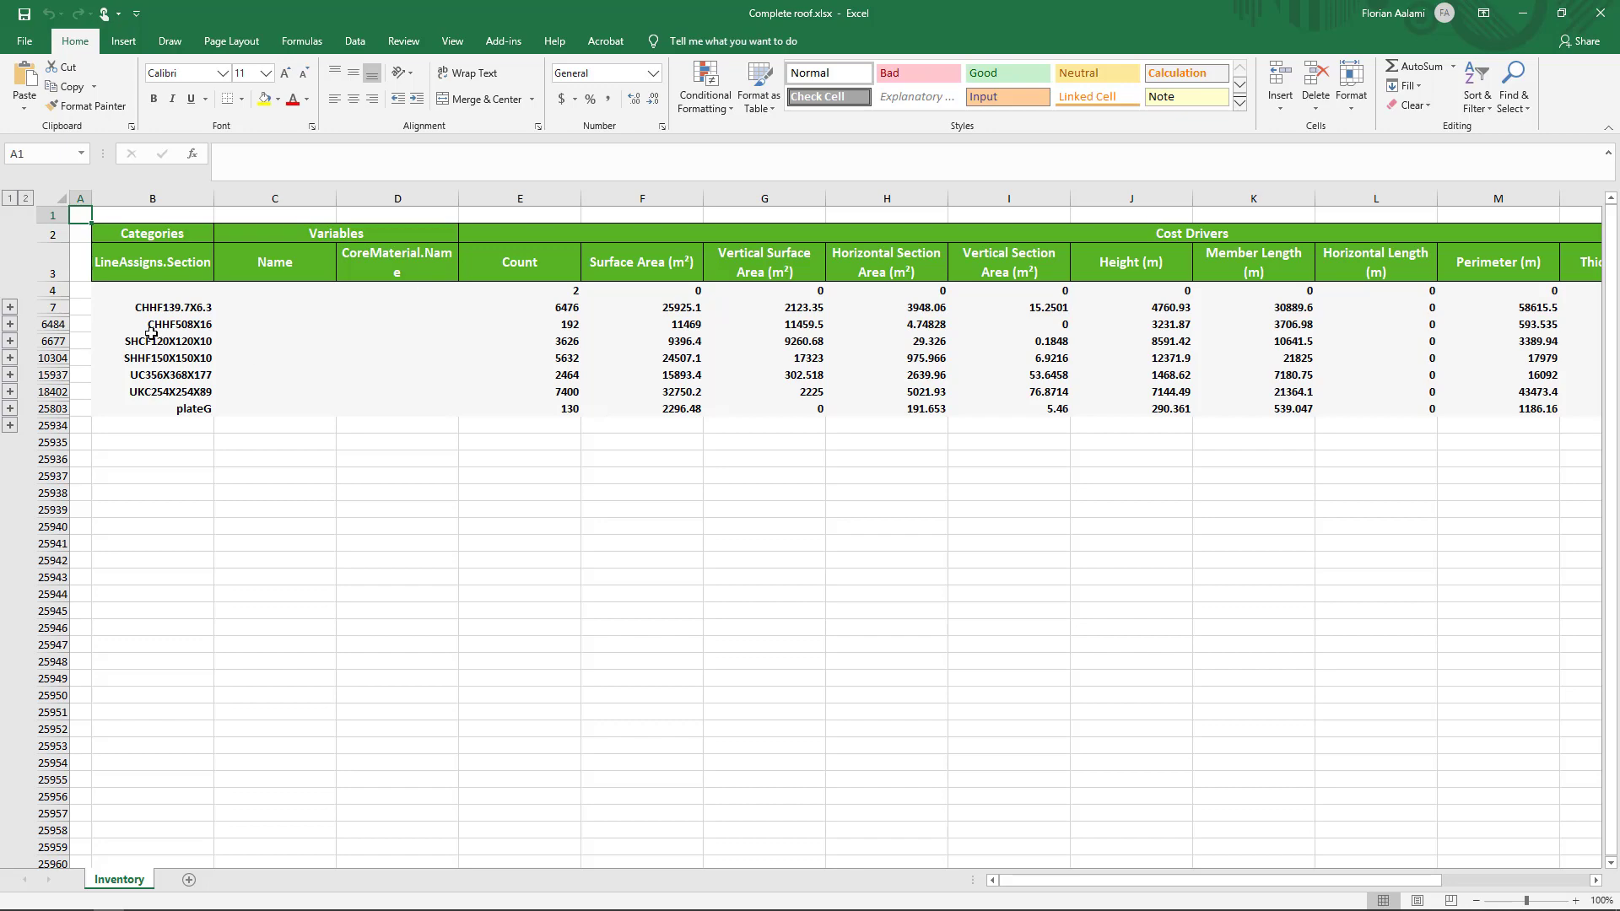
{"action": "left_click", "coordinate": [10, 325]}
{"action": "scroll", "coordinate": [300, 433], "scroll_direction": "up", "scroll_amount": 20}
{"action": "key", "text": "ctrl+Home"}
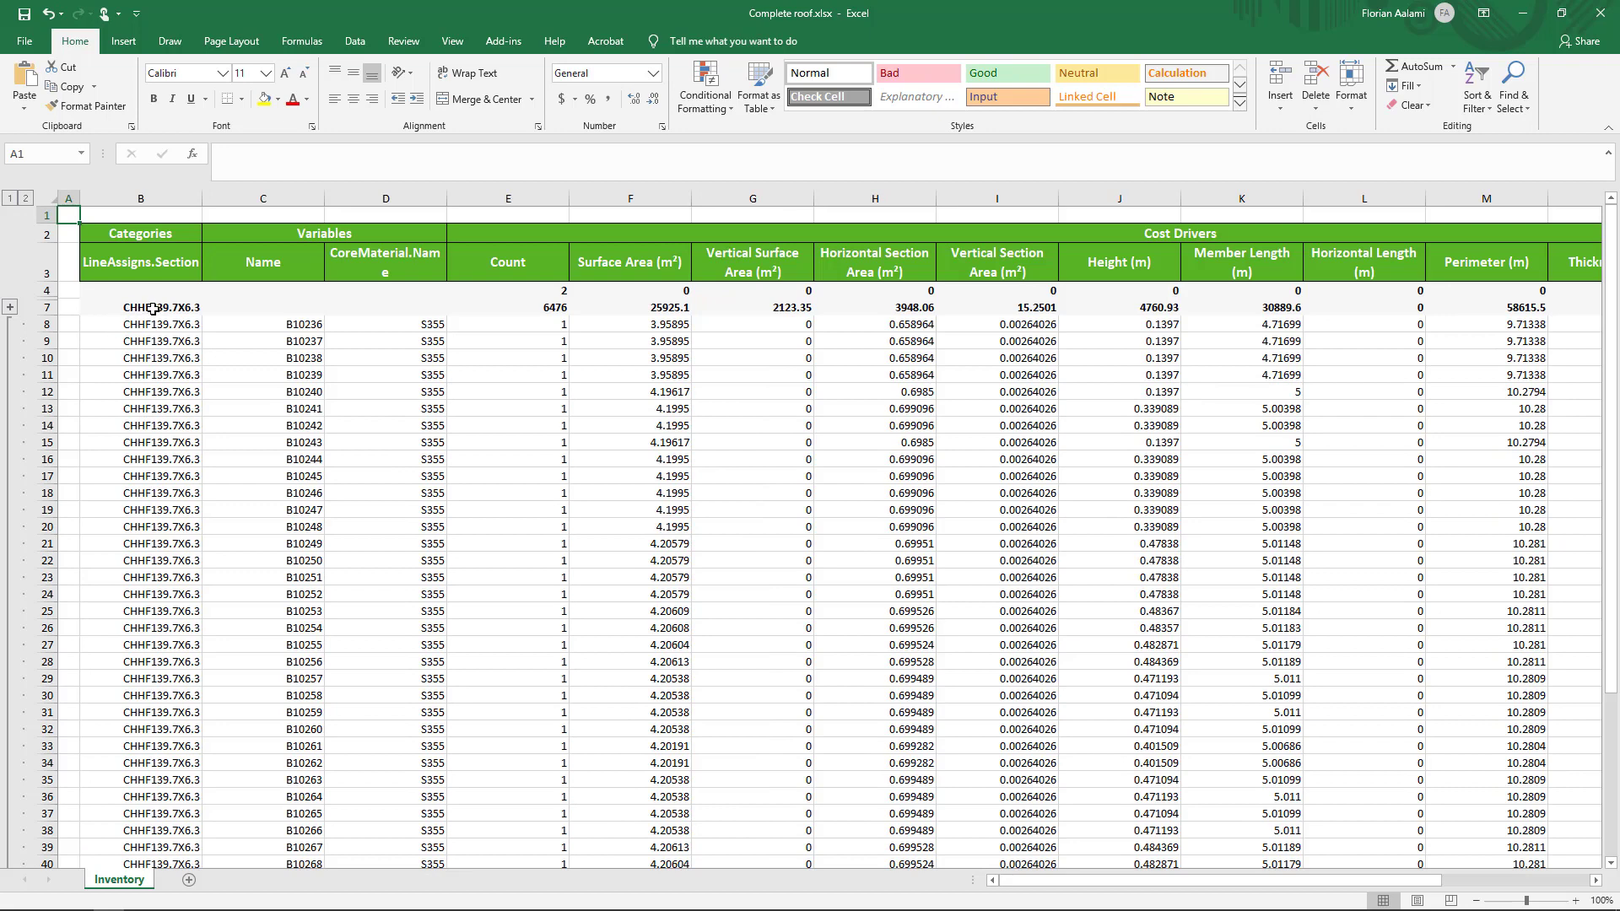
{"action": "left_click", "coordinate": [403, 322]}
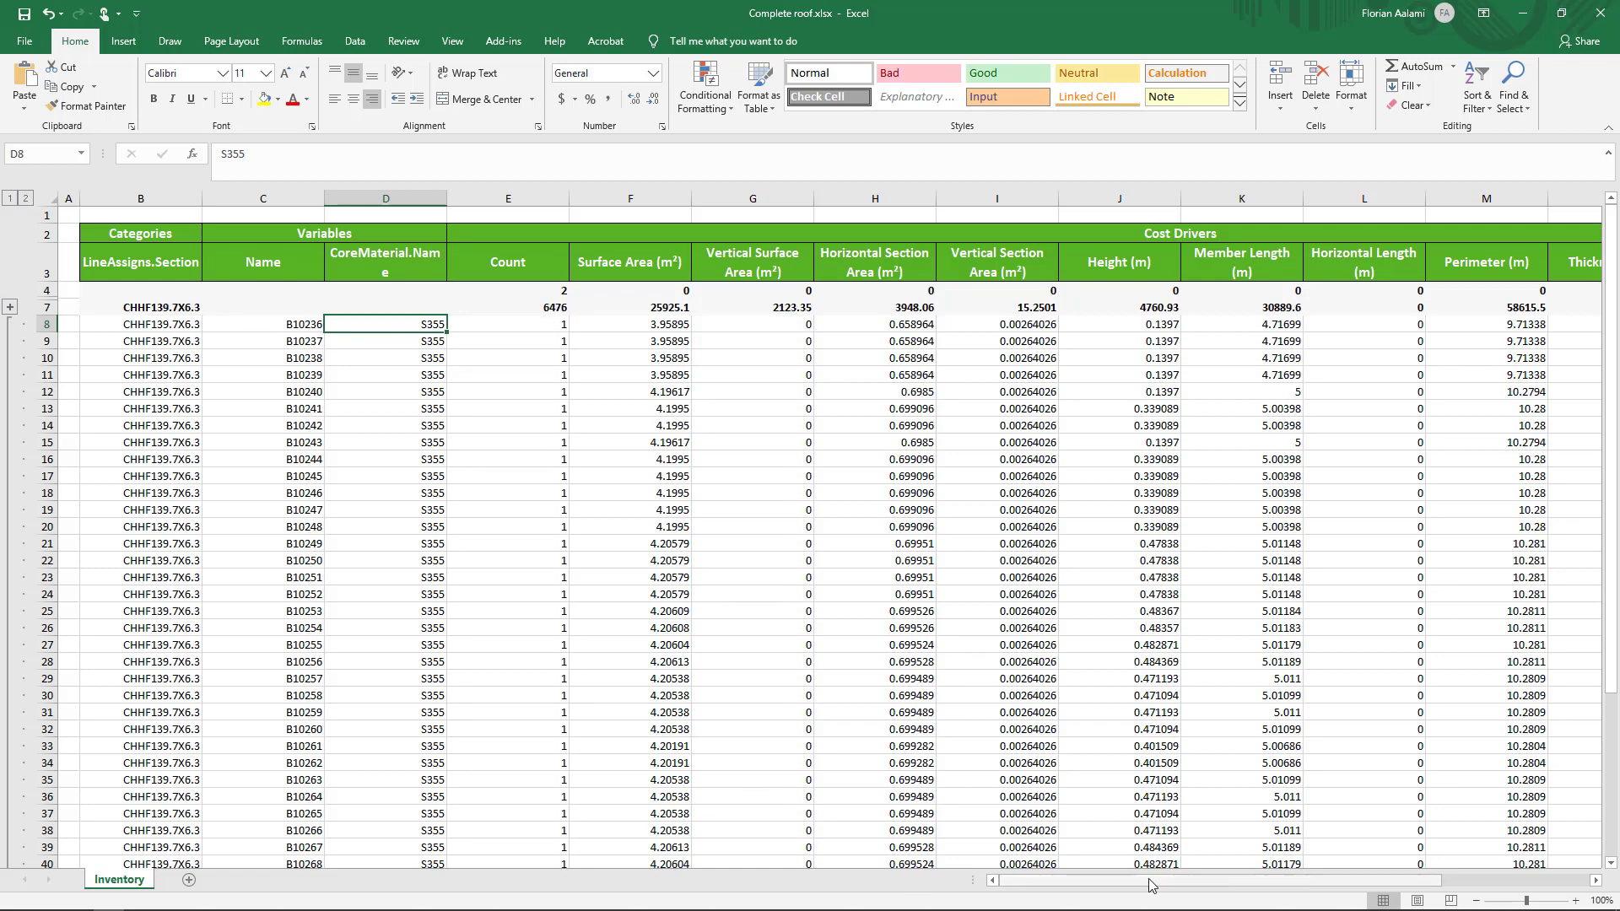
{"action": "left_click_drag", "start_coordinate": [1156, 883], "coordinate": [1267, 884]}
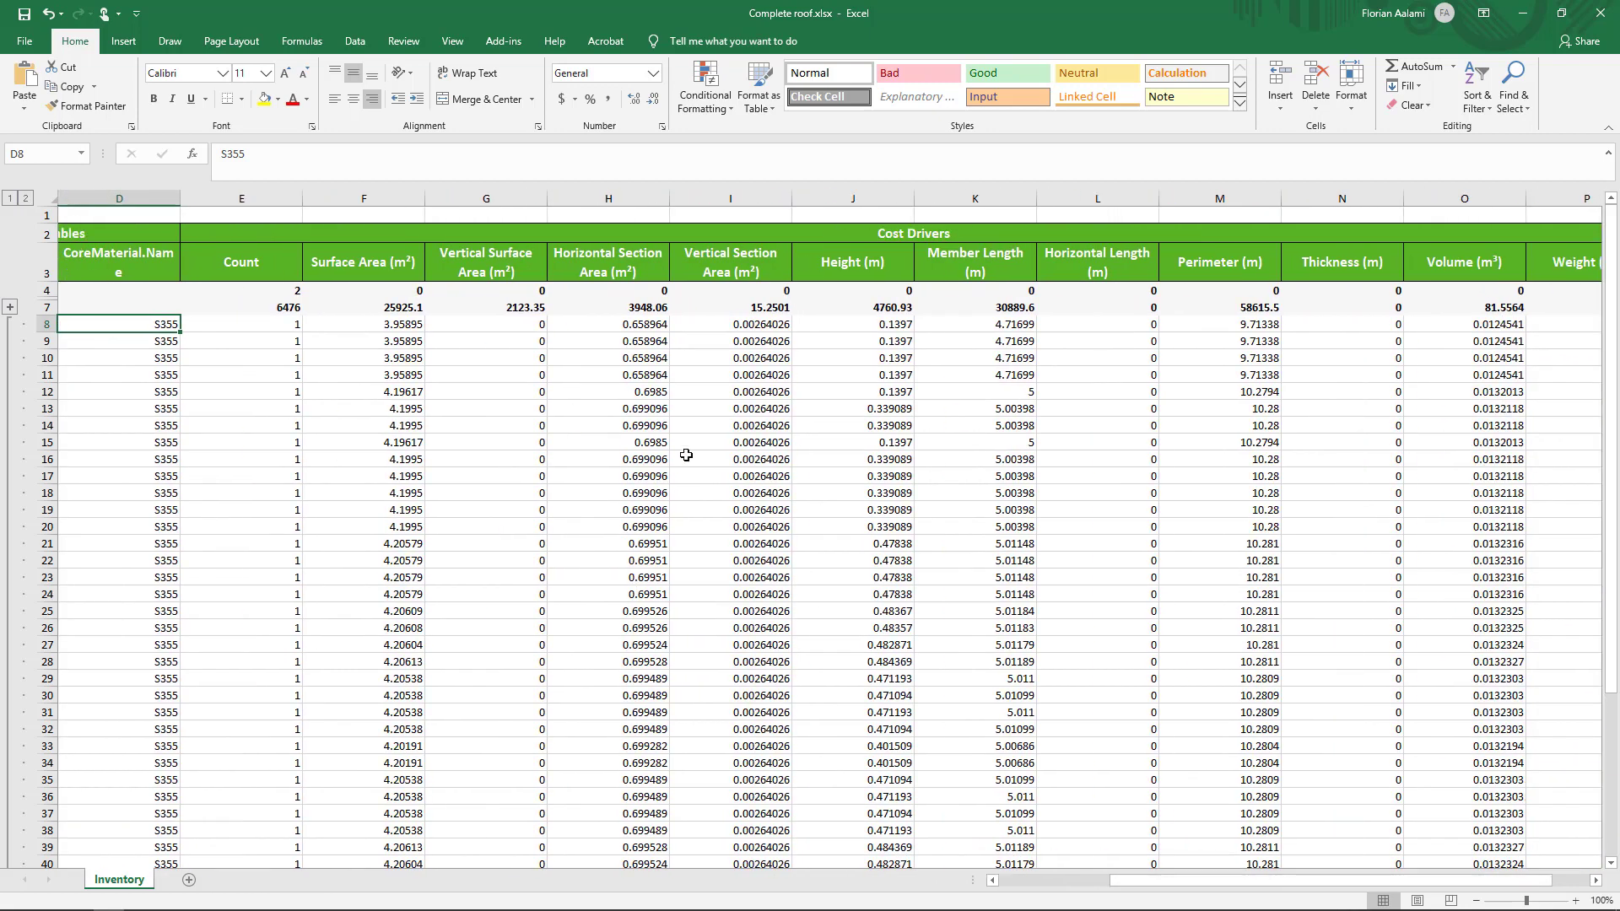
{"action": "left_click", "coordinate": [996, 309]}
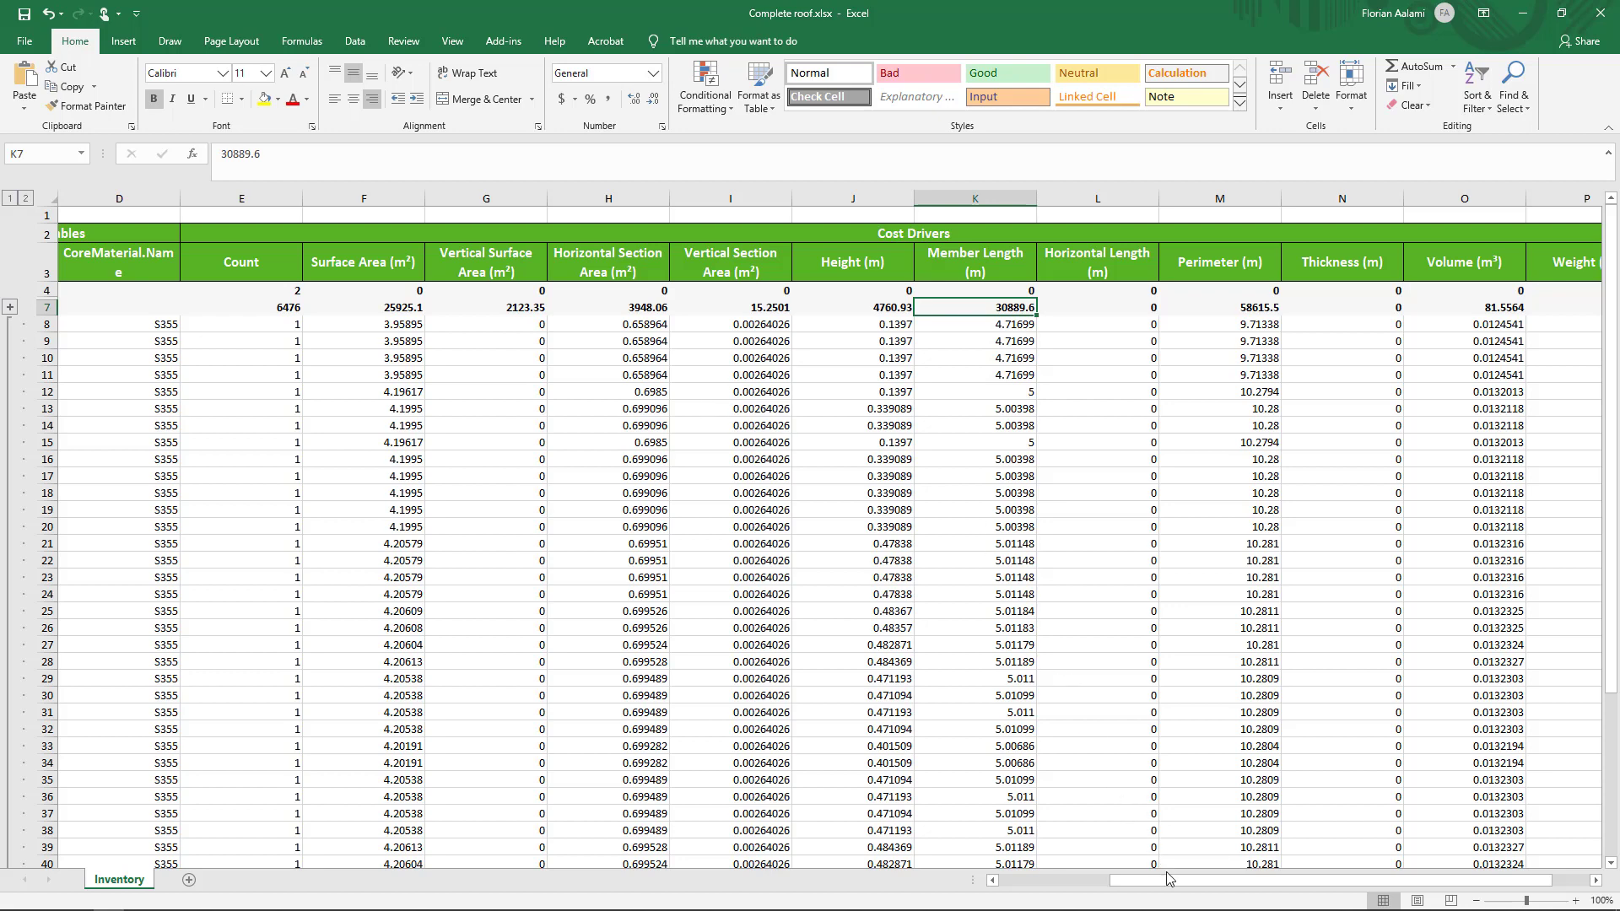
{"action": "left_click_drag", "start_coordinate": [1169, 883], "coordinate": [1206, 877]}
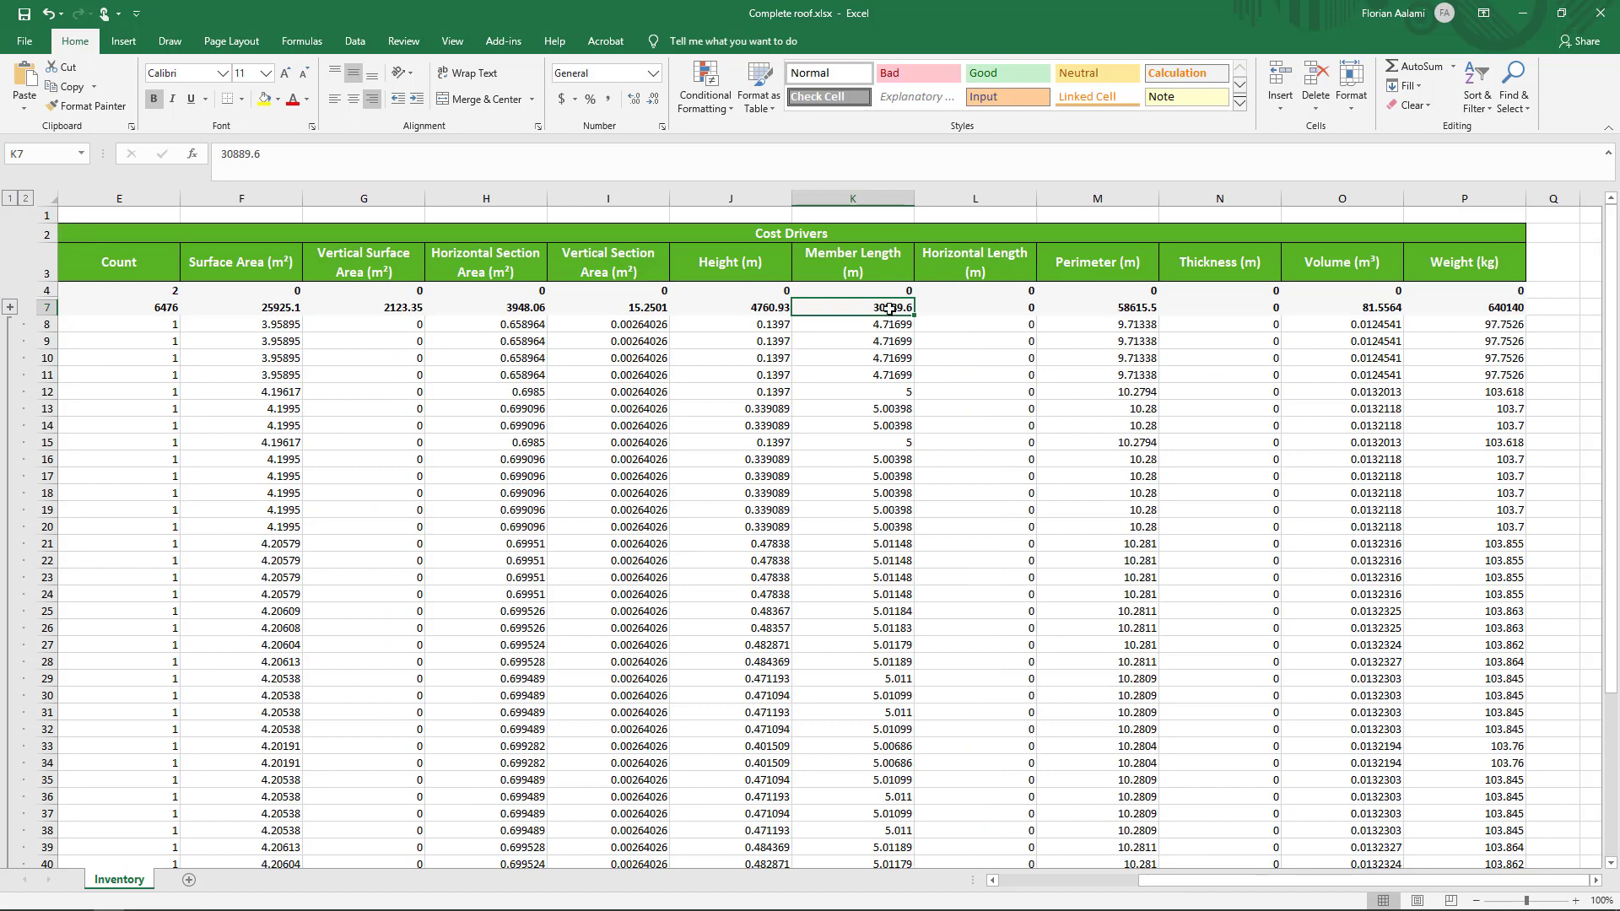
{"action": "left_click", "coordinate": [1480, 308]}
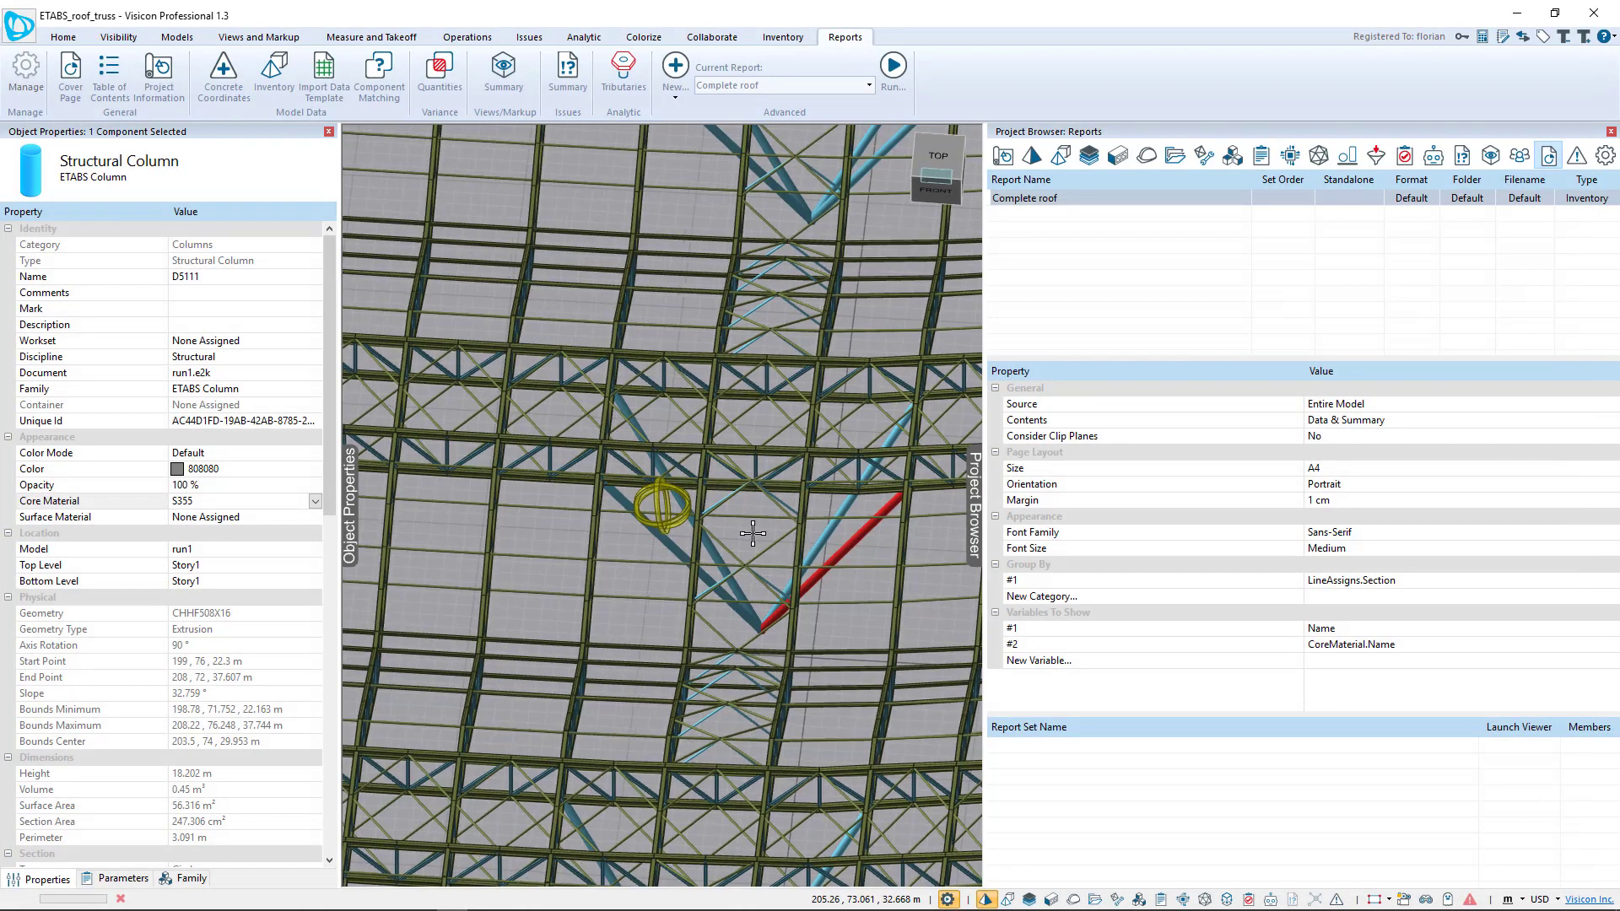
{"action": "scroll", "coordinate": [717, 620], "scroll_direction": "up", "scroll_amount": 3}
- Duplicate the Complete roof report and rename the copy 'Central column load'
{"action": "middle_click_drag", "start_coordinate": [699, 619], "coordinate": [755, 609]}
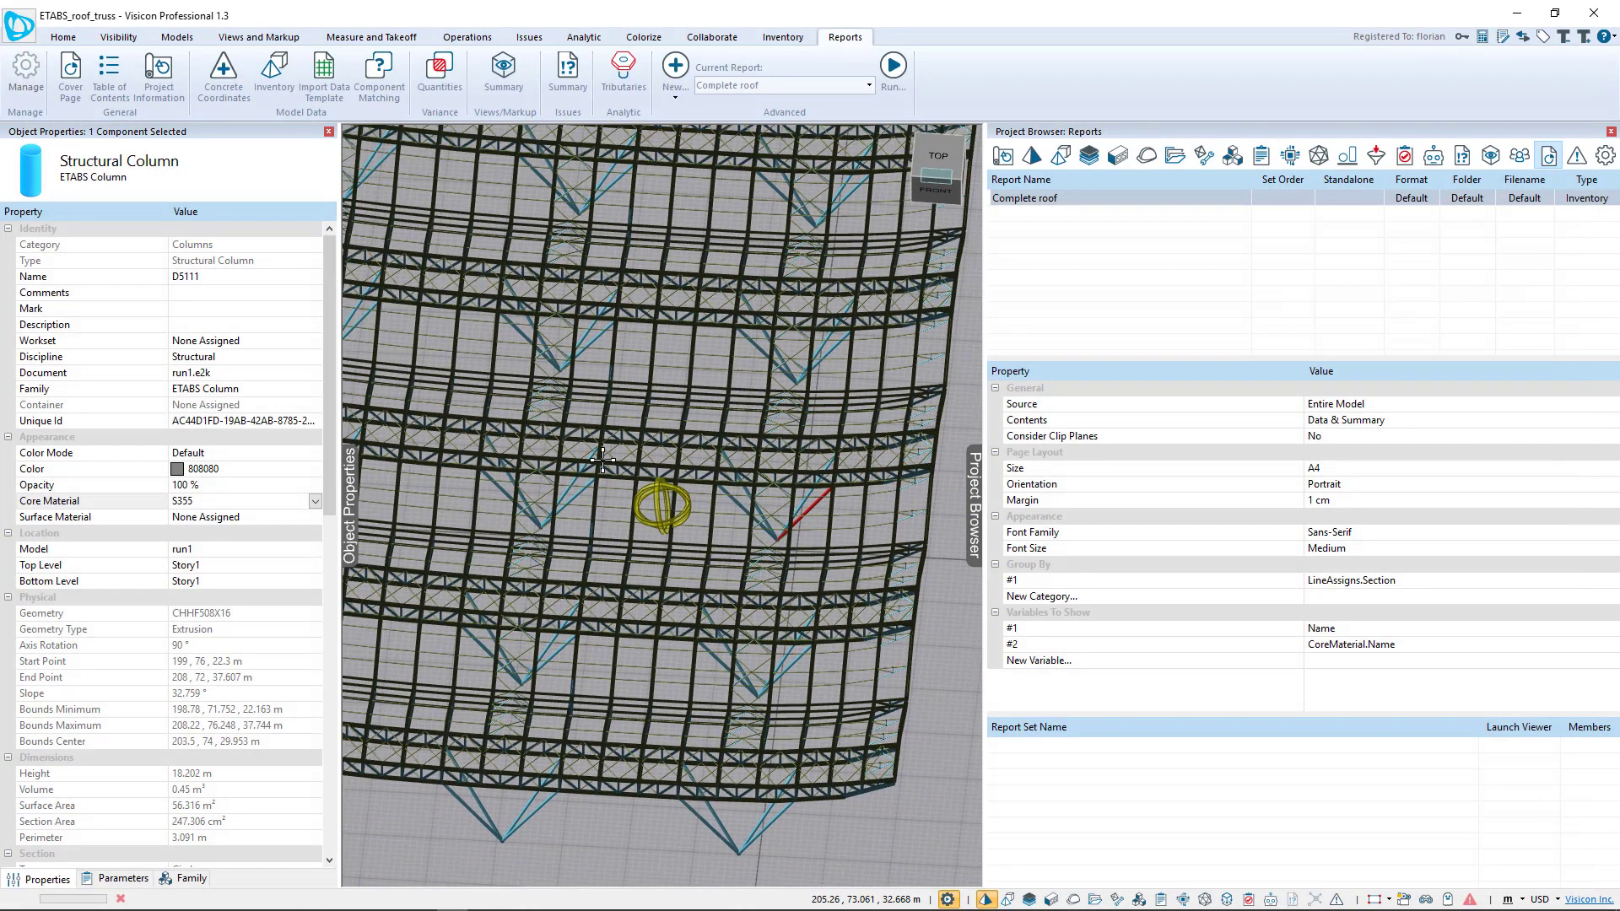
{"action": "right_click", "coordinate": [1098, 199]}
{"action": "left_click", "coordinate": [1155, 244]}
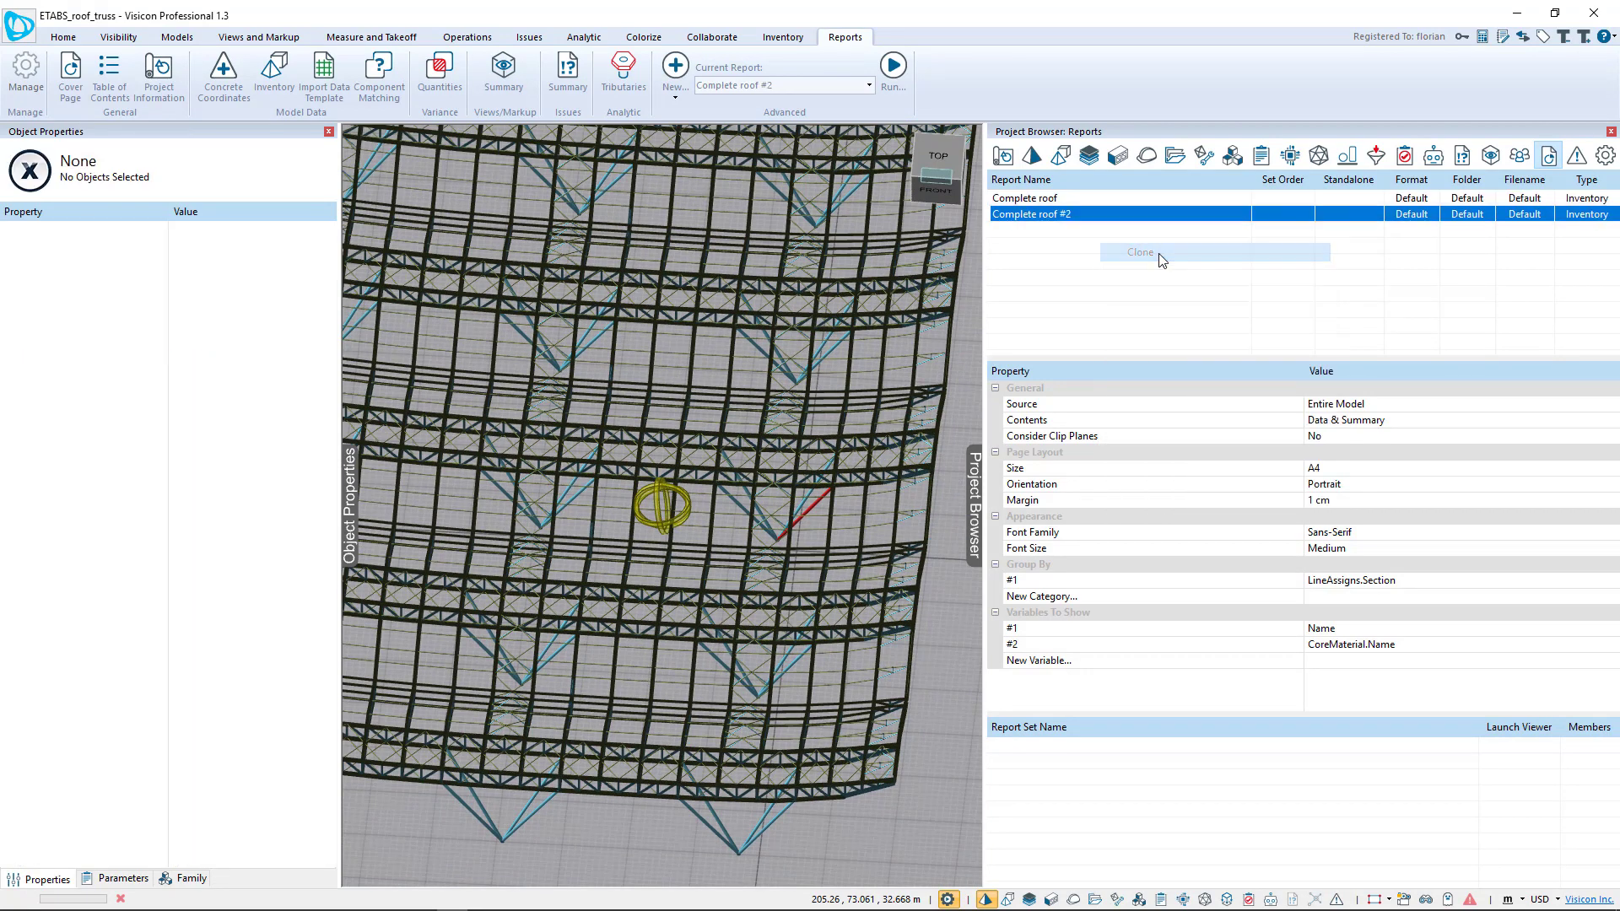
{"action": "left_click", "coordinate": [1092, 214]}
{"action": "type", "text": "Central column l"}
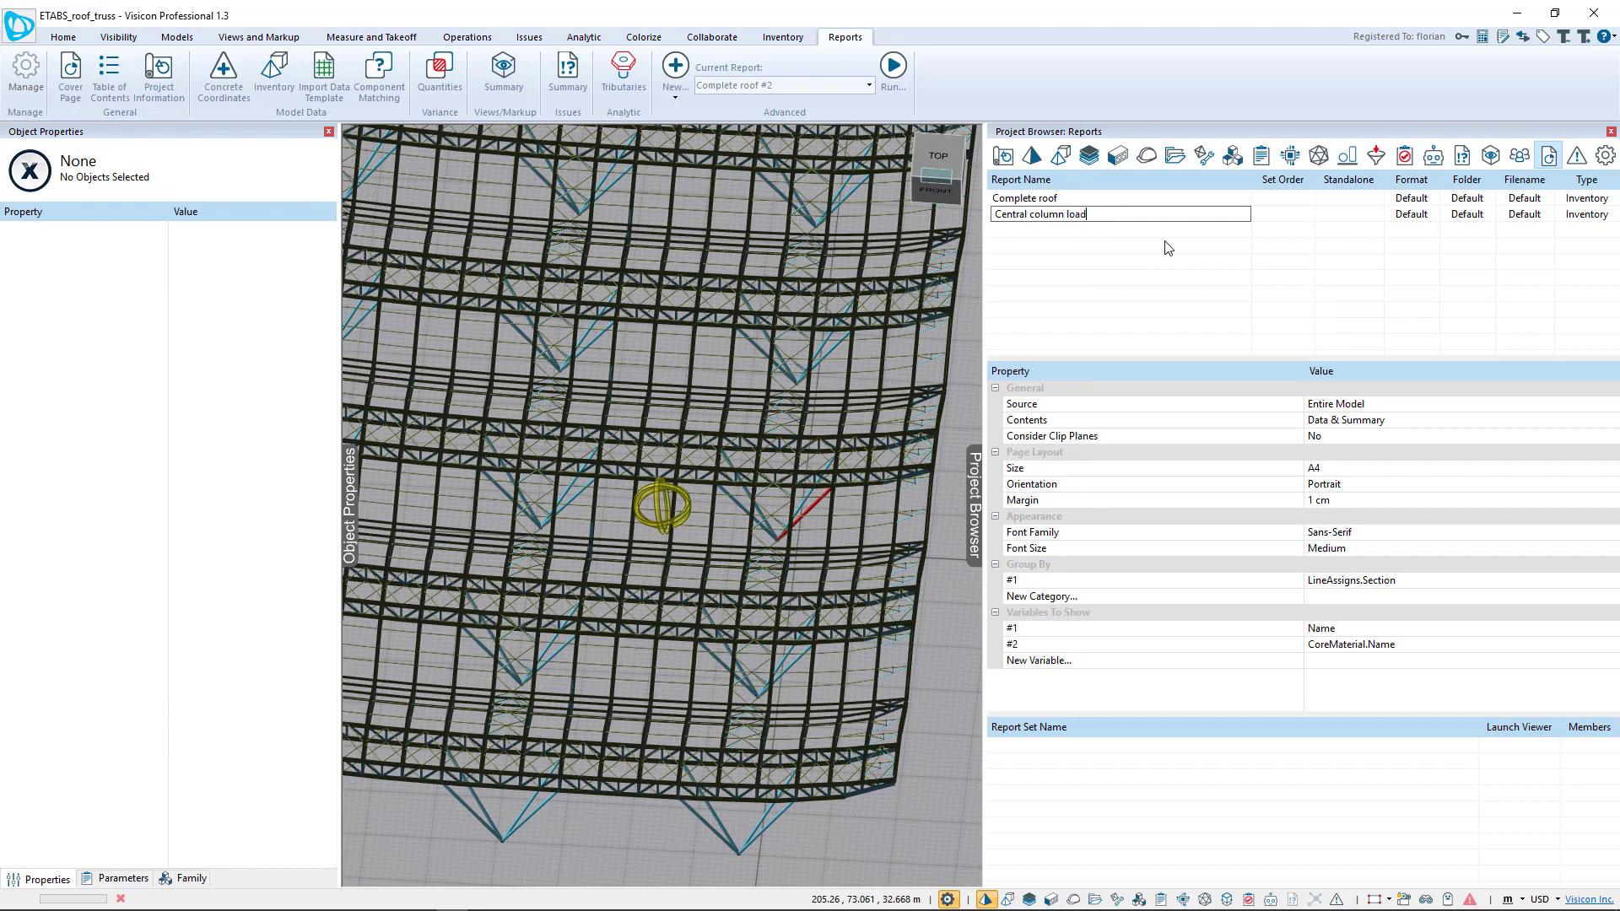
{"action": "type", "text": "oad"}
{"action": "key", "text": "Return"}
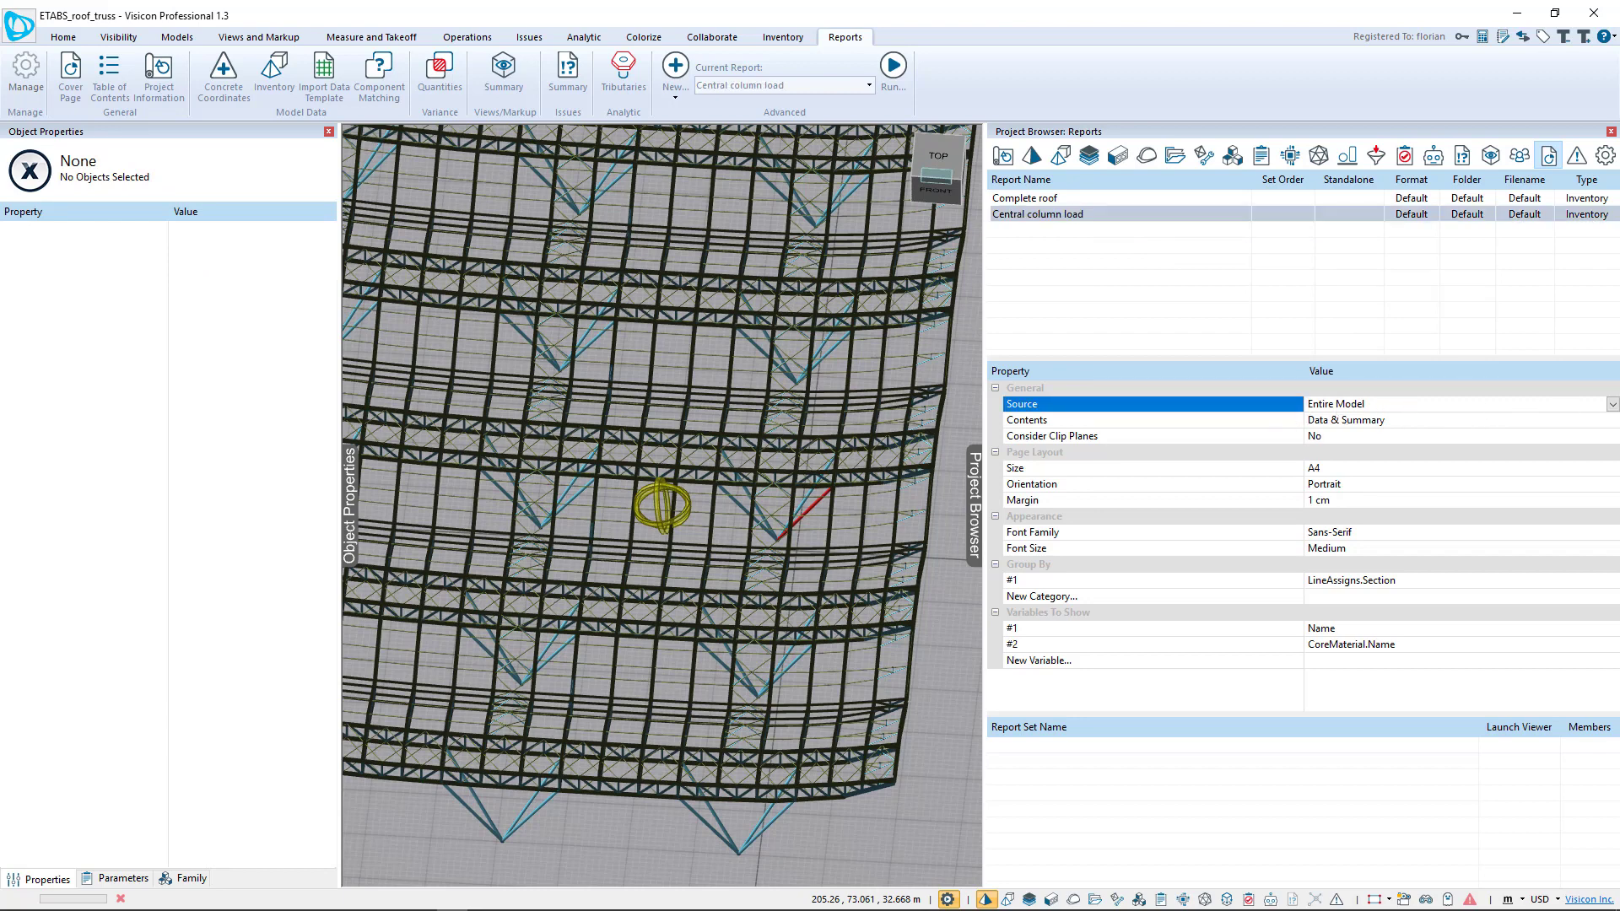
- Set the report Source to Filter, using the Central columns filter
{"action": "left_click", "coordinate": [1612, 405]}
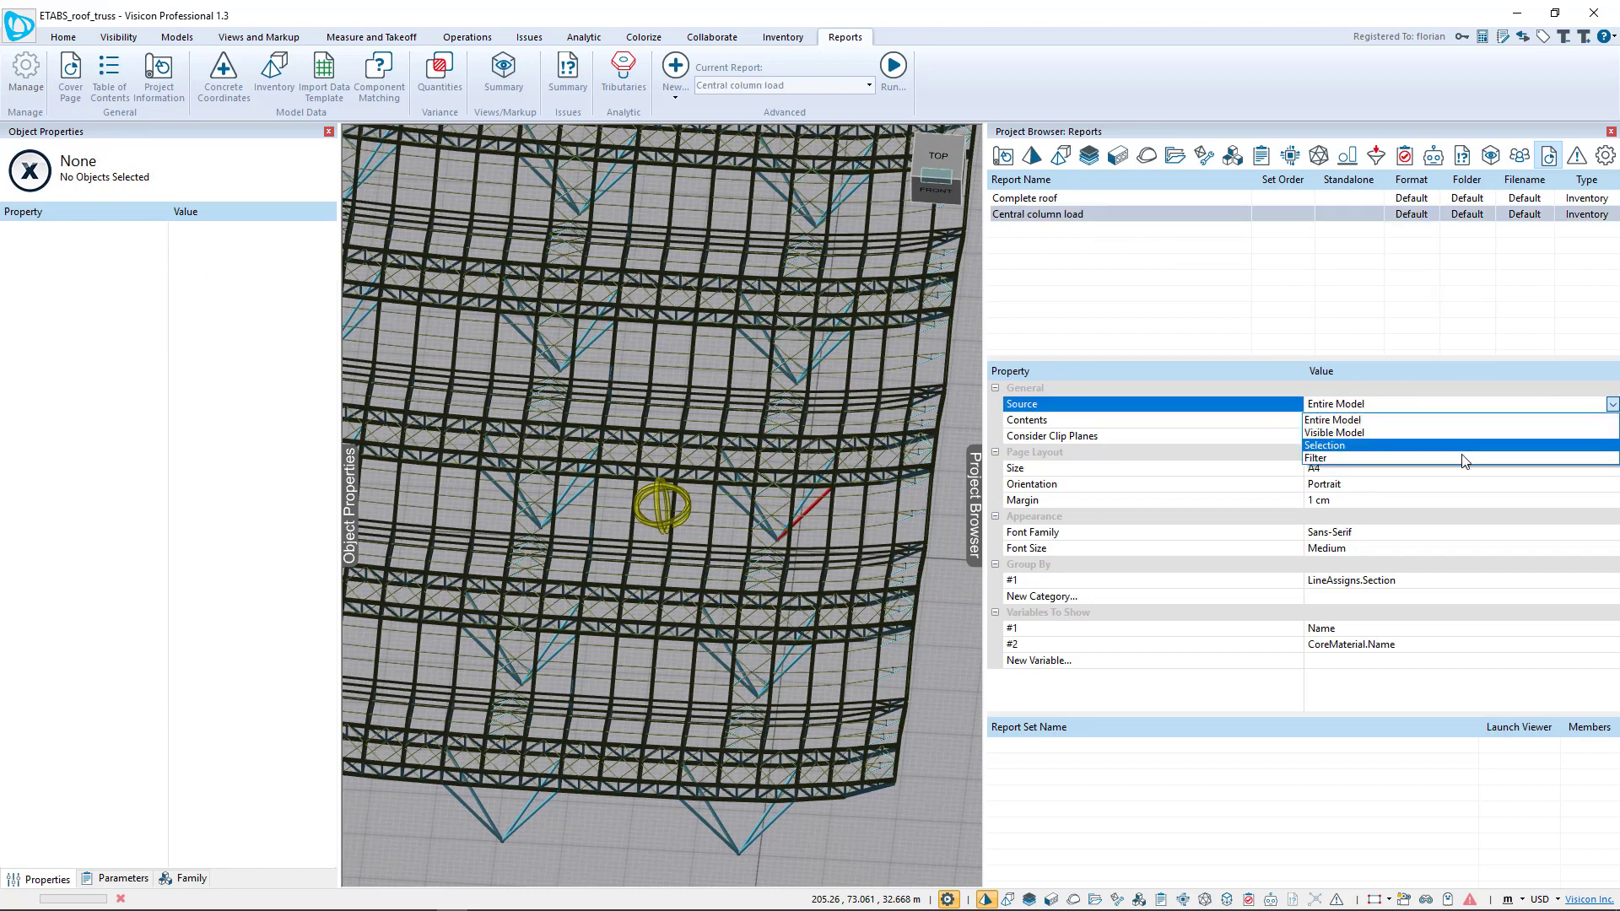
{"action": "left_click", "coordinate": [1462, 458]}
{"action": "left_click", "coordinate": [1594, 411]}
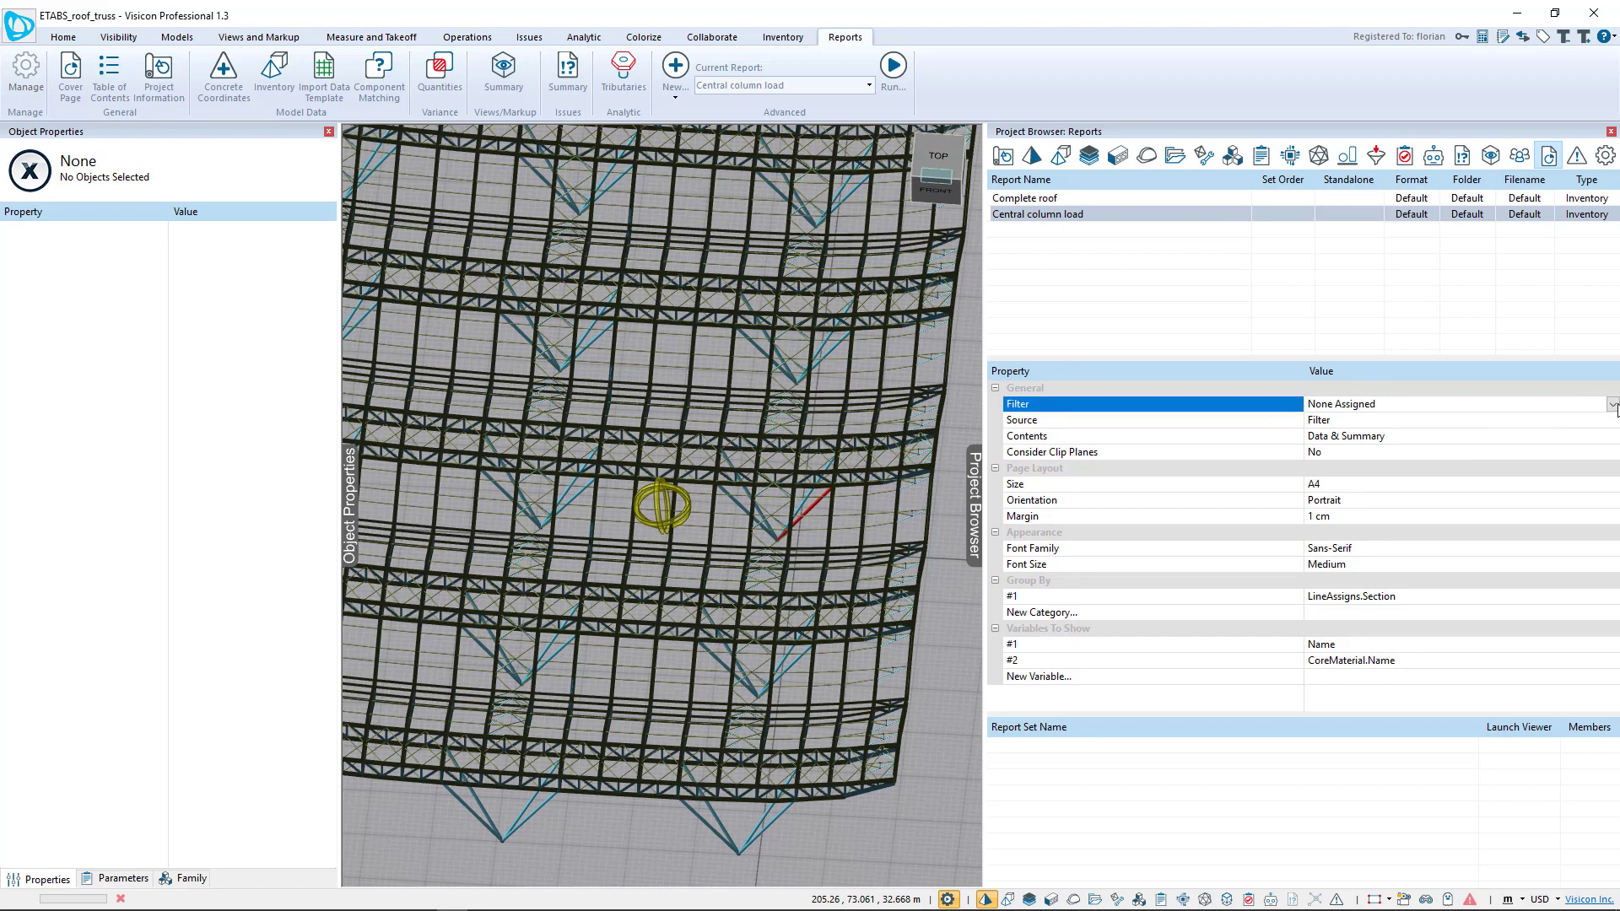
{"action": "left_click", "coordinate": [1612, 404]}
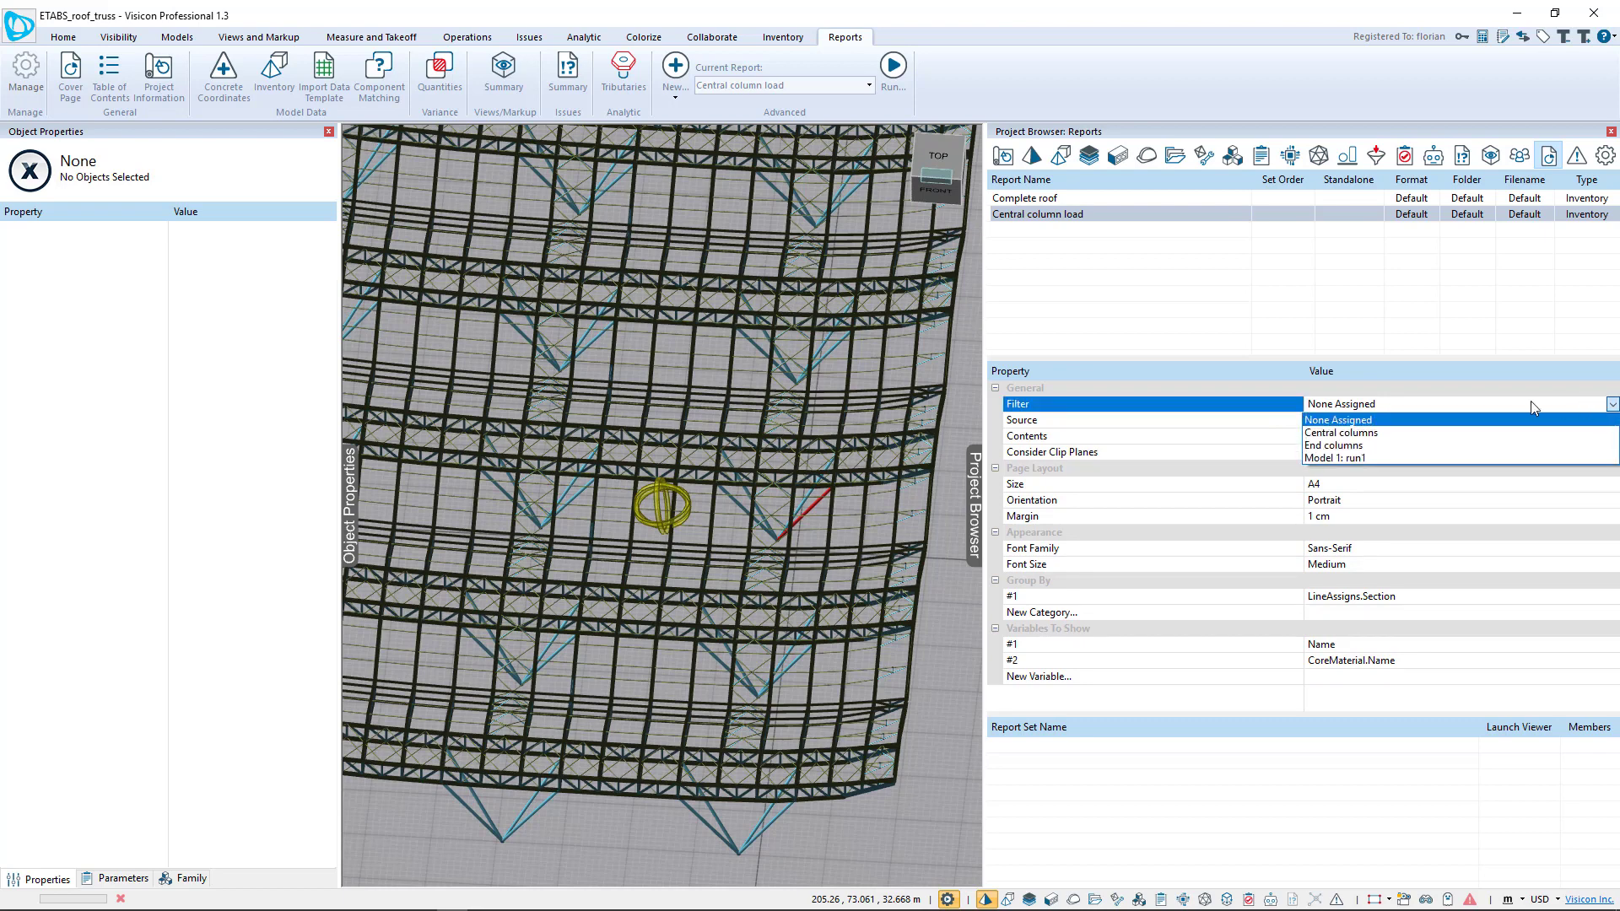
{"action": "left_click", "coordinate": [1384, 432]}
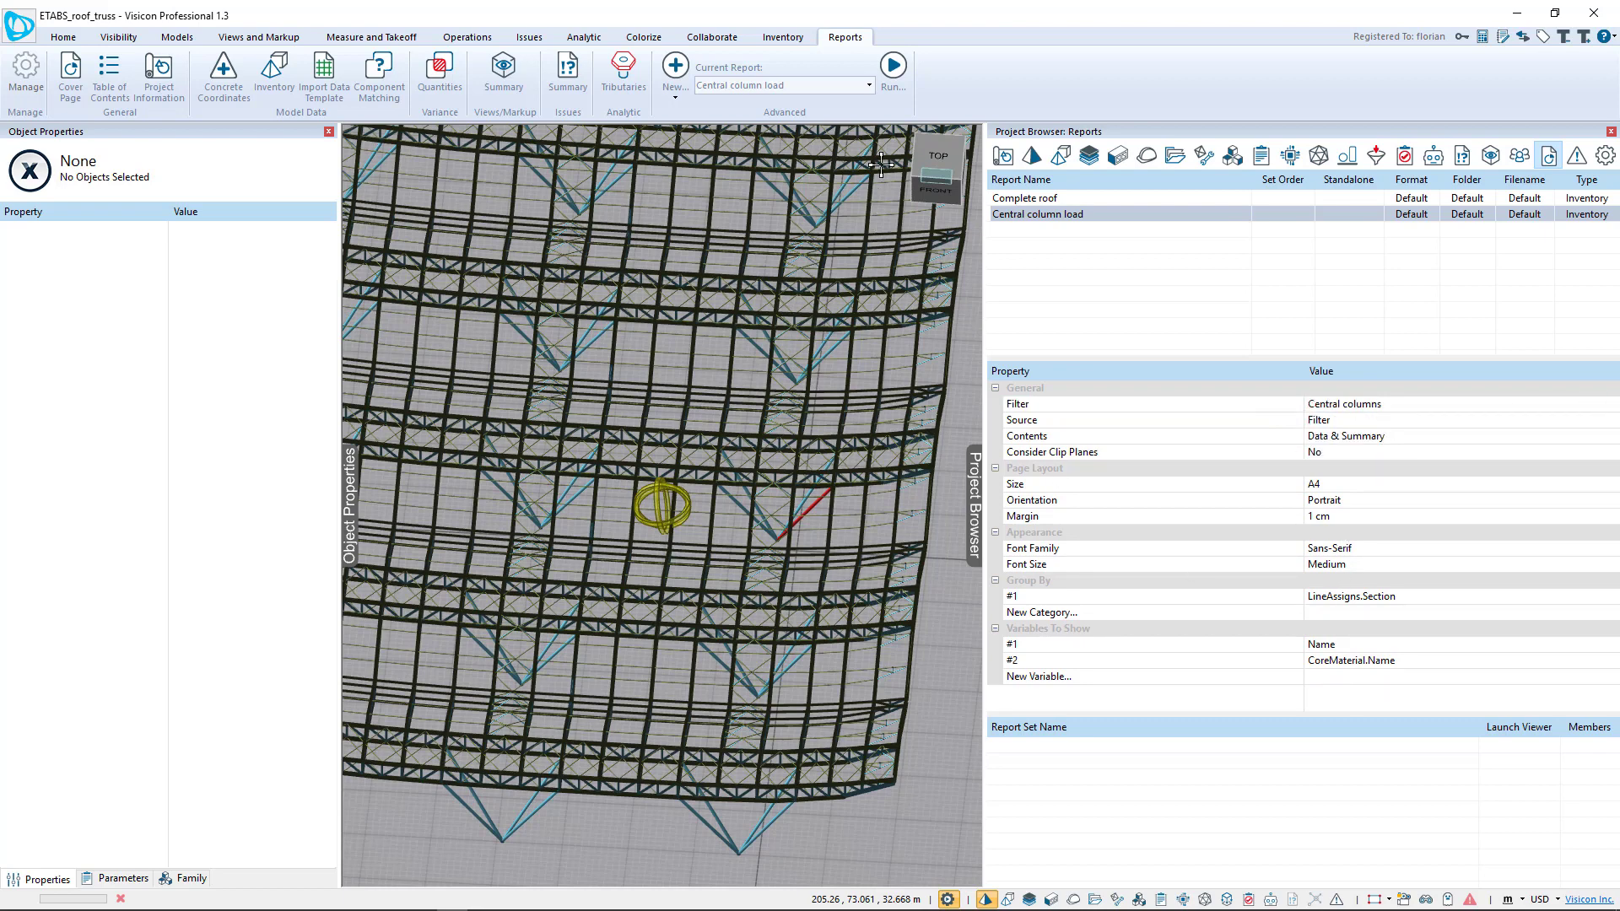
- Export Central column load to Excel and expand the 84-member SHCF120X120X10 section
{"action": "left_click", "coordinate": [893, 67]}
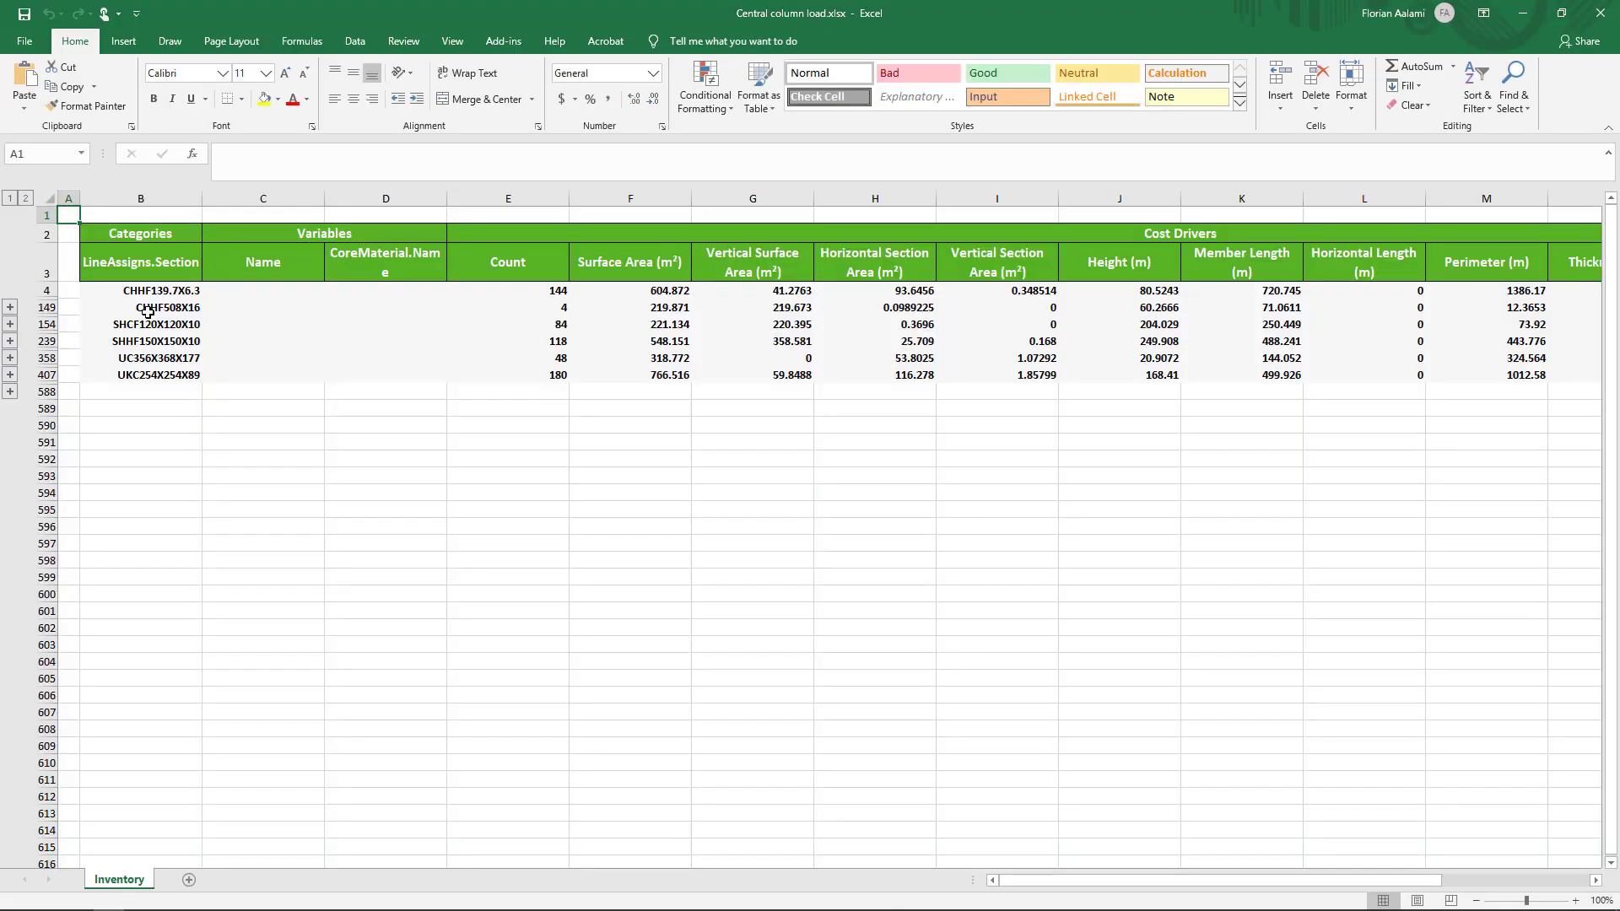
{"action": "left_click", "coordinate": [148, 308]}
{"action": "key", "text": "Up"}
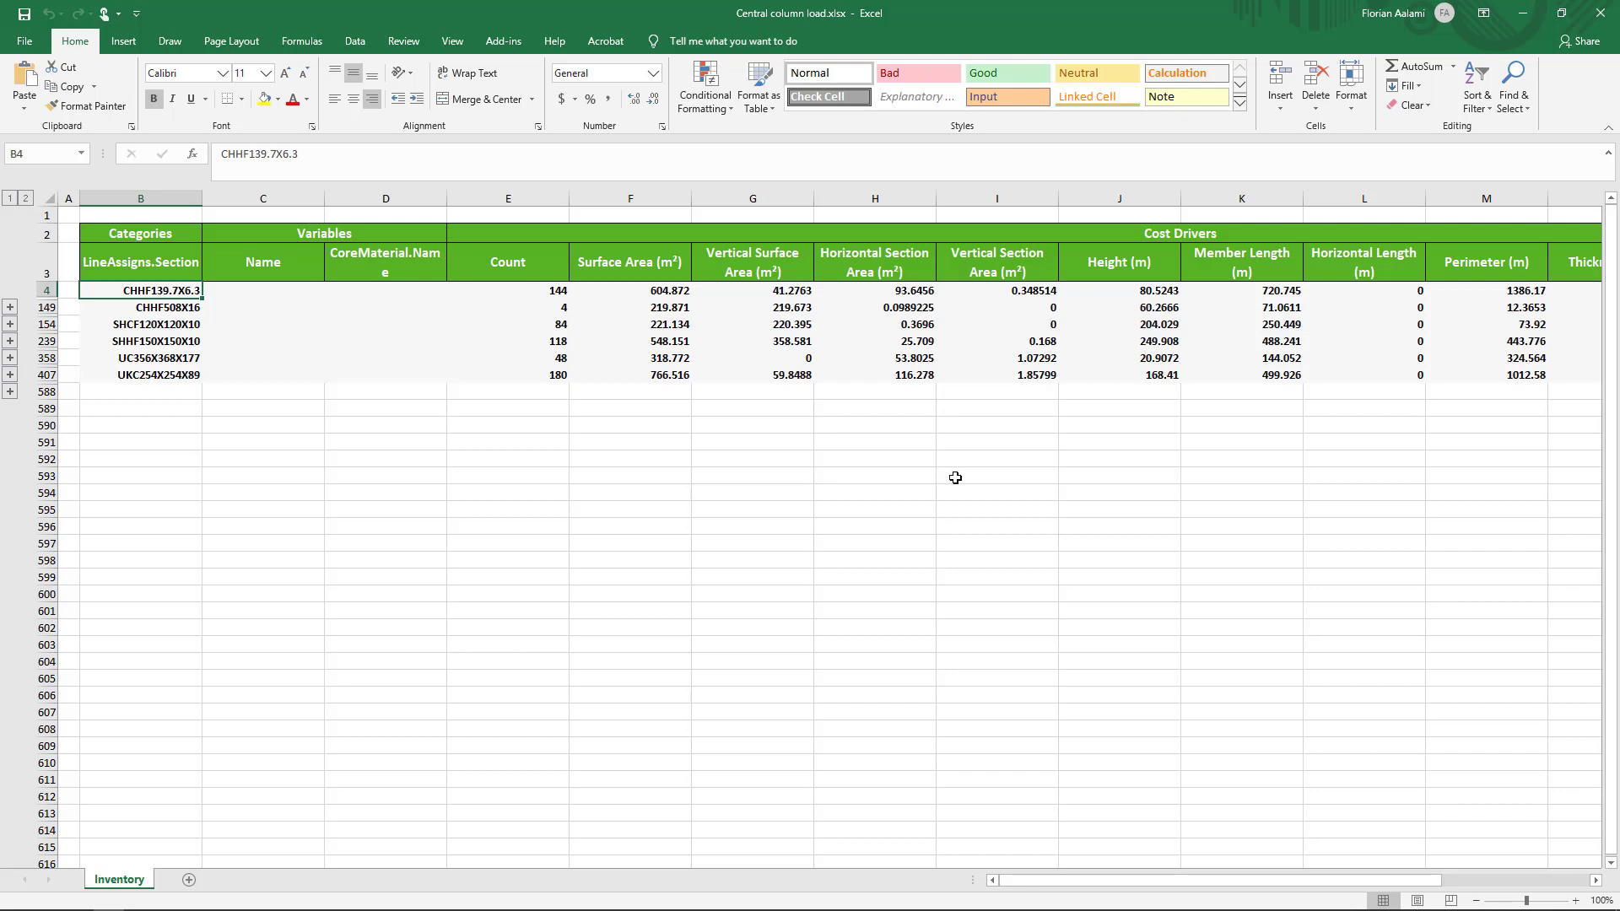
{"action": "left_click_drag", "start_coordinate": [1147, 881], "coordinate": [907, 678]}
{"action": "left_click", "coordinate": [10, 341]}
{"action": "scroll", "coordinate": [597, 524], "scroll_direction": "up", "scroll_amount": 15}
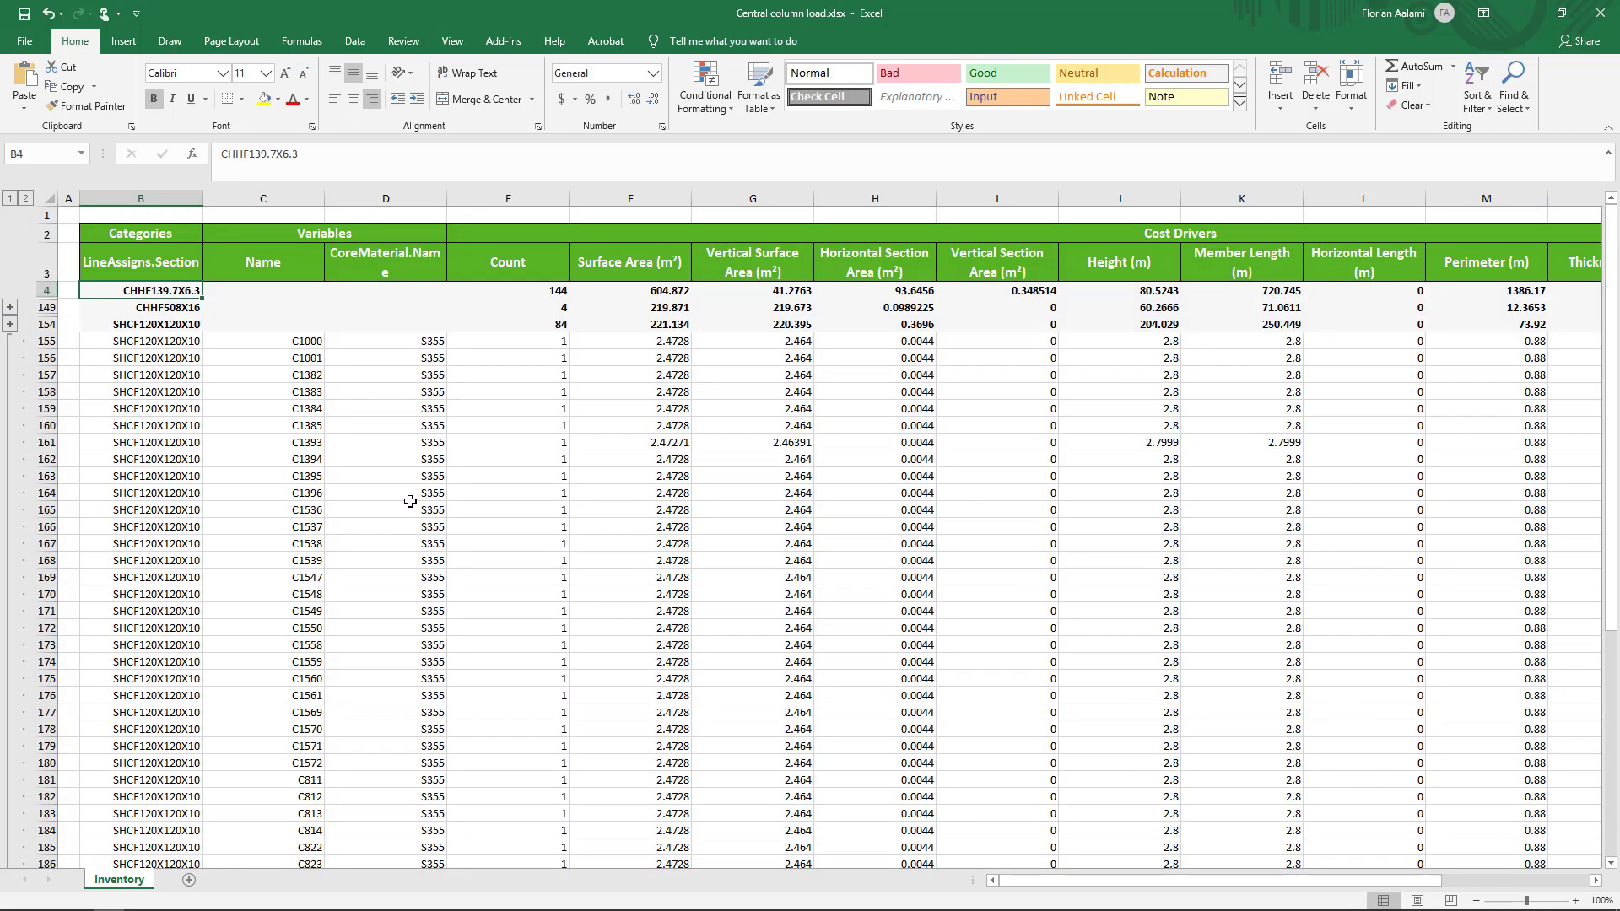